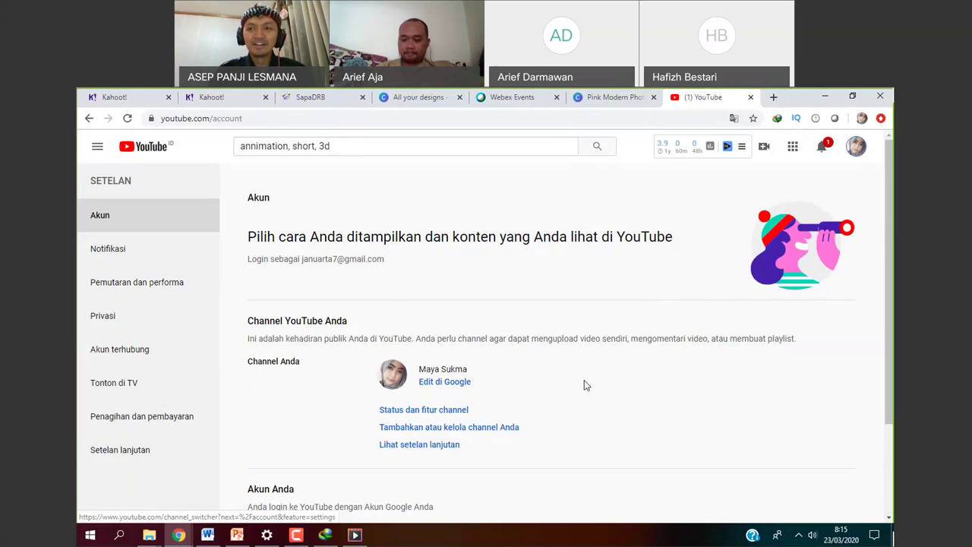
From the account menu's 'Tambahkan atau kelola channel Anda' page, choose 'Buat channel baru'.
{"action": "left_click", "coordinate": [855, 148]}
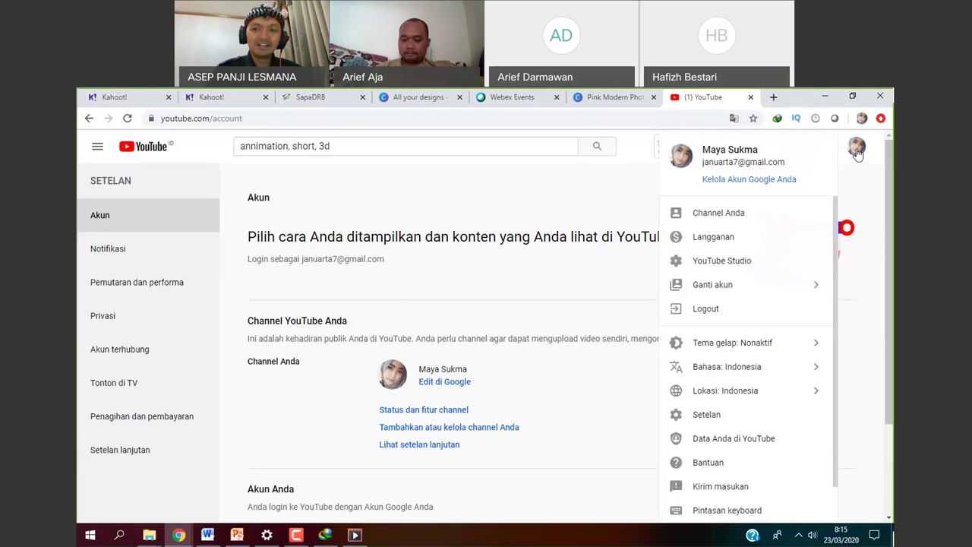
{"action": "left_click", "coordinate": [746, 423]}
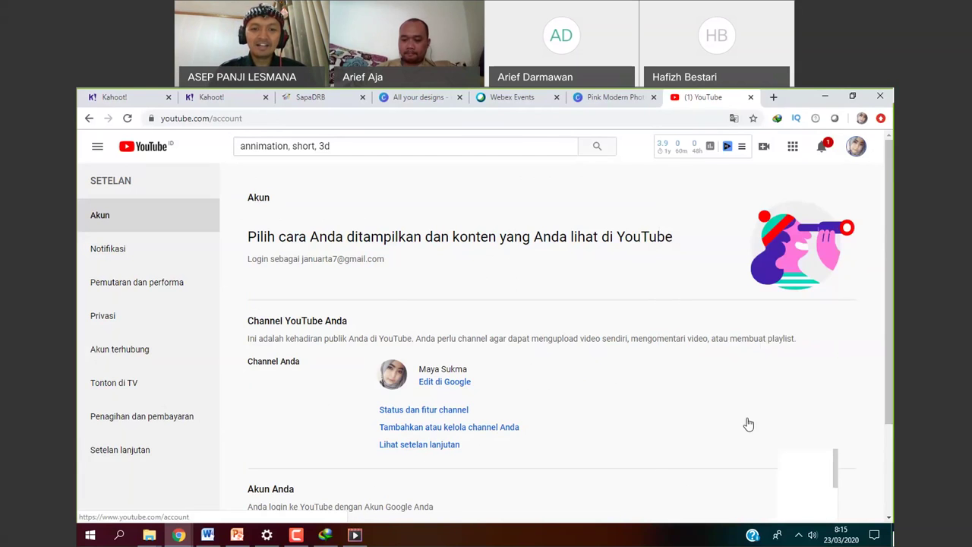
{"action": "left_click", "coordinate": [495, 437]}
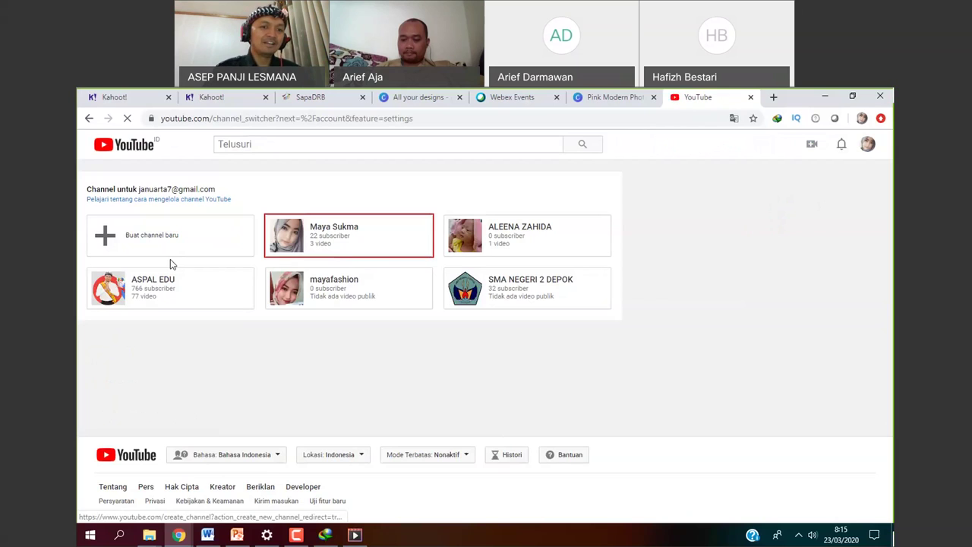
{"action": "left_click", "coordinate": [131, 240]}
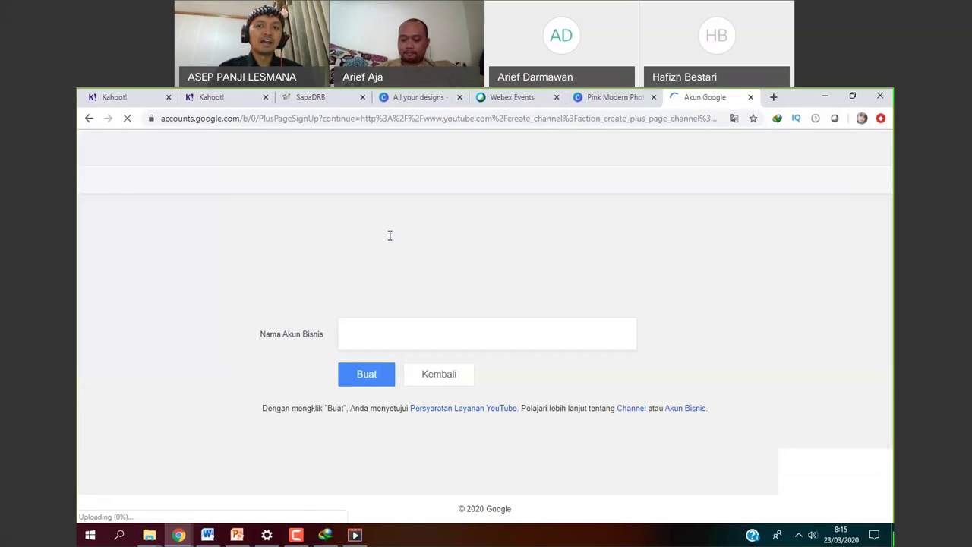
Focus the Nama Akun Bisnis field, dismissing the autofill suggestions that keep appearing.
{"action": "left_click", "coordinate": [395, 328]}
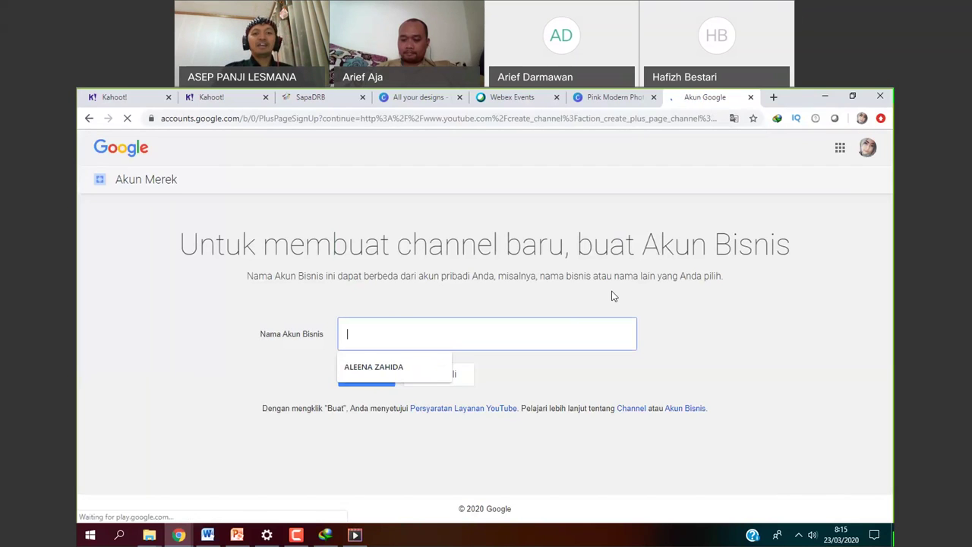
{"action": "left_click", "coordinate": [771, 309]}
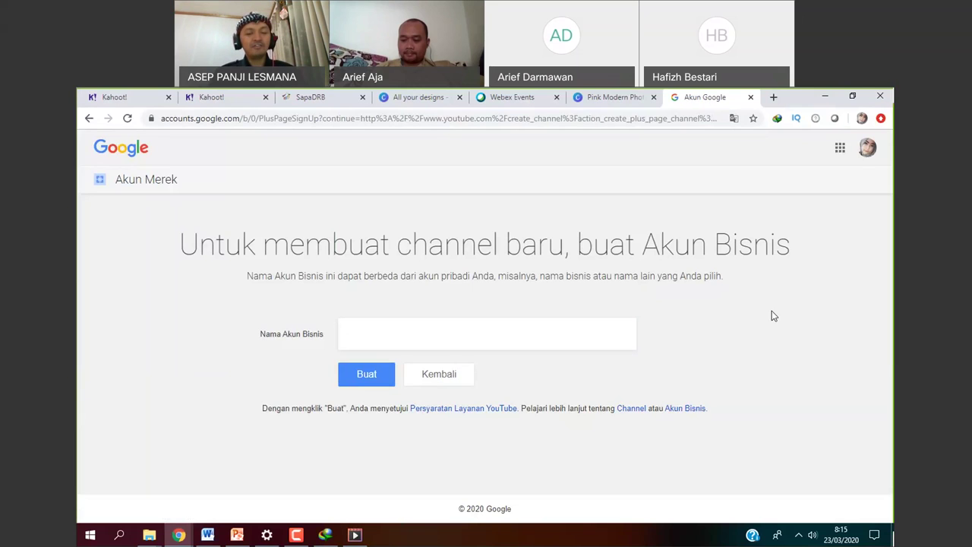
{"action": "left_click", "coordinate": [371, 334]}
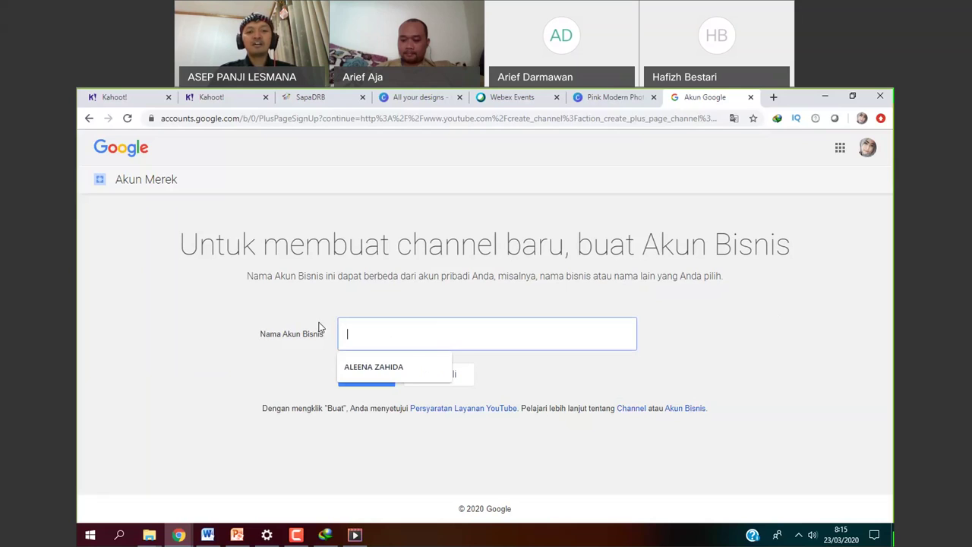
{"action": "left_click", "coordinate": [357, 332]}
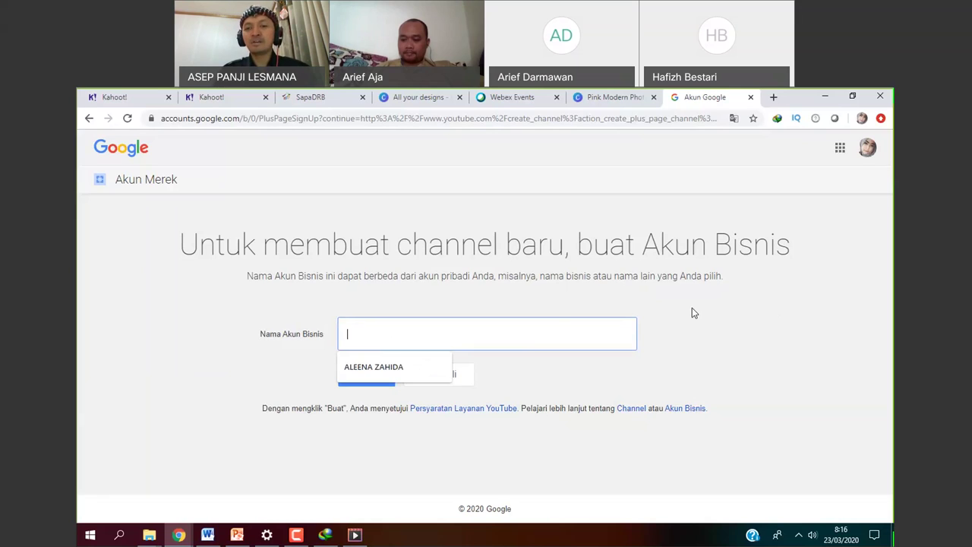
{"action": "left_click", "coordinate": [540, 330]}
{"action": "left_click", "coordinate": [504, 333]}
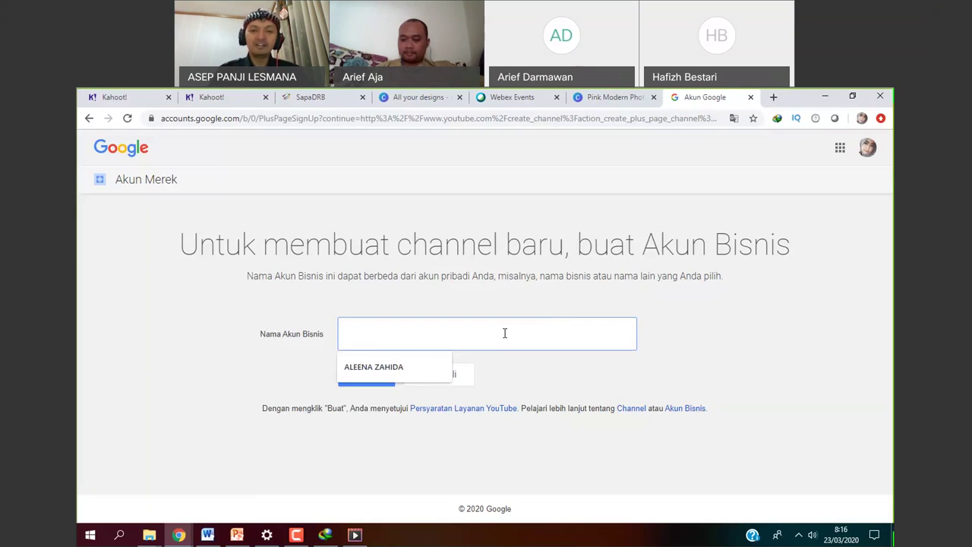
{"action": "left_click", "coordinate": [698, 321]}
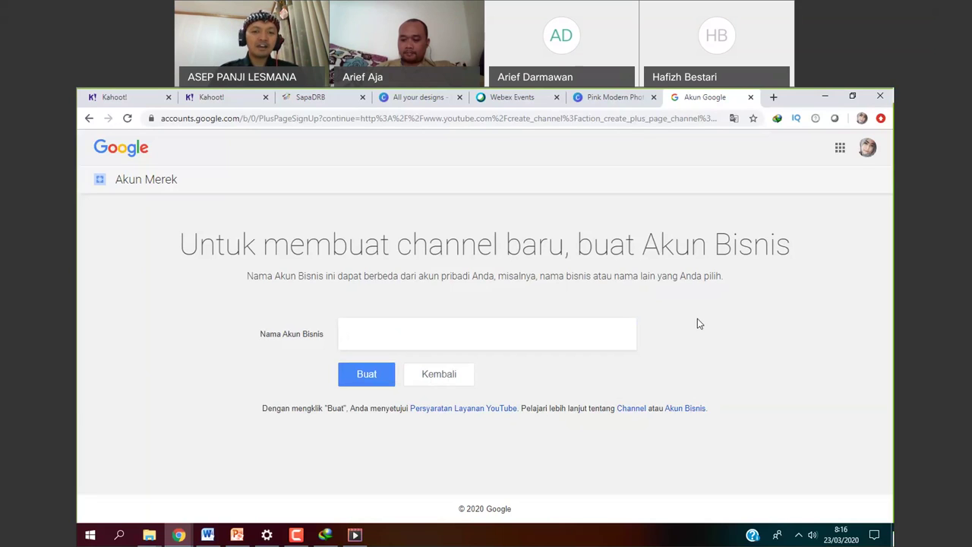
{"action": "left_click", "coordinate": [376, 333]}
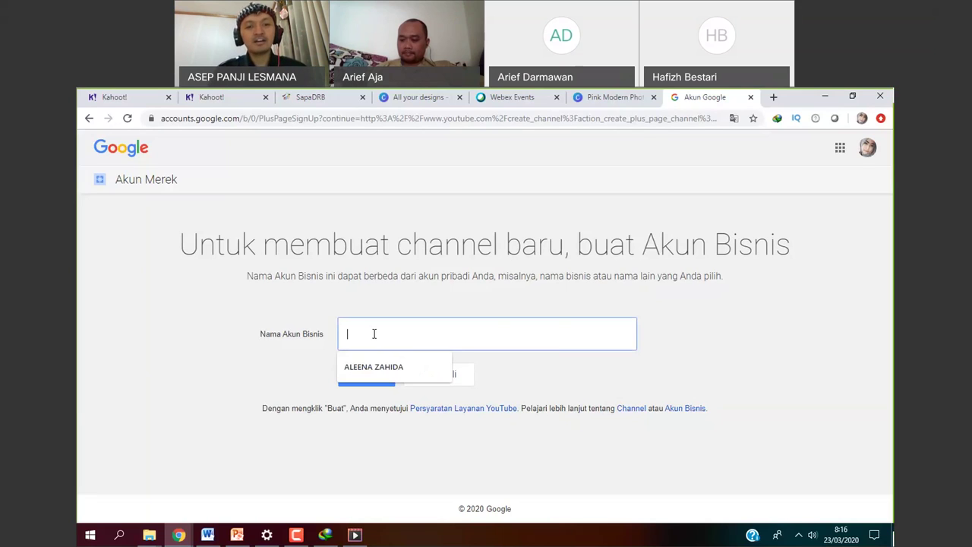
{"action": "left_click", "coordinate": [418, 330]}
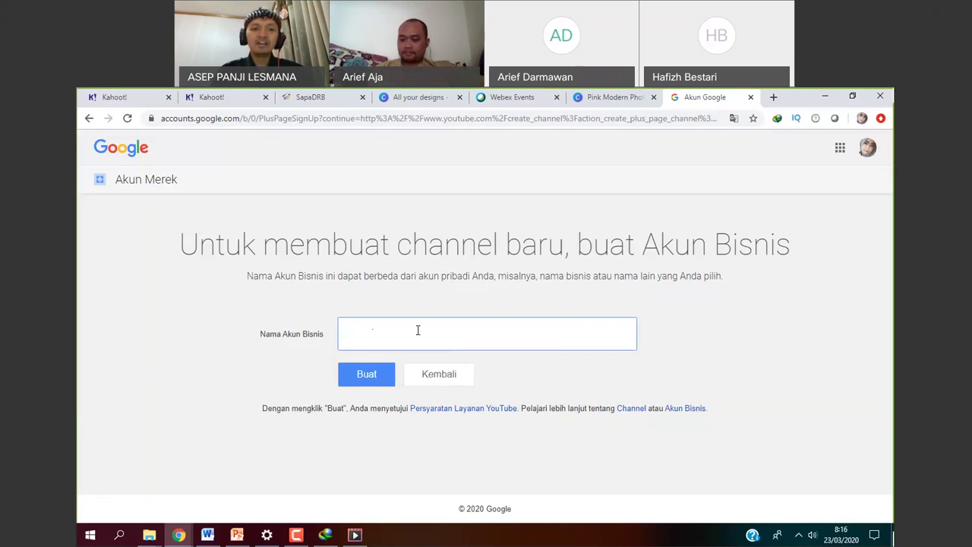
{"action": "left_click", "coordinate": [417, 330]}
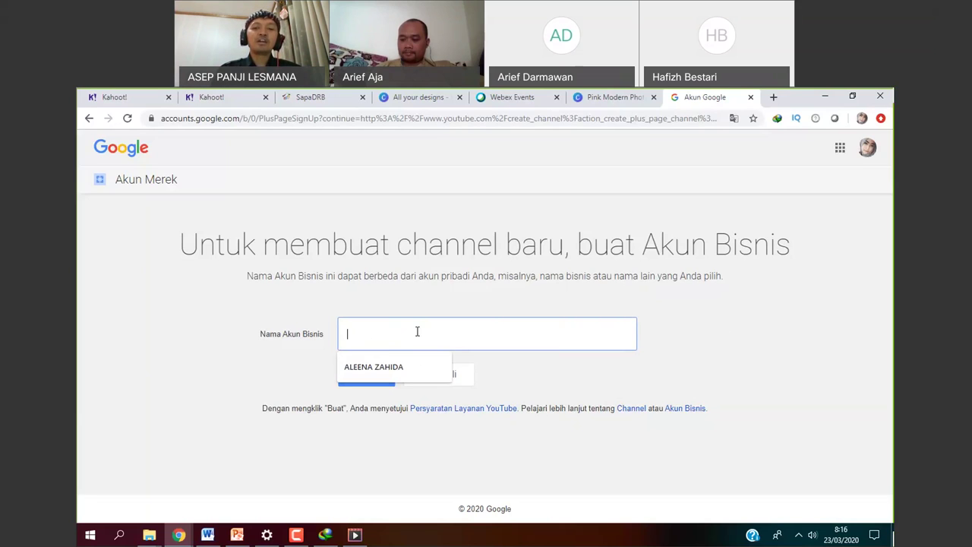
{"action": "left_click", "coordinate": [441, 345]}
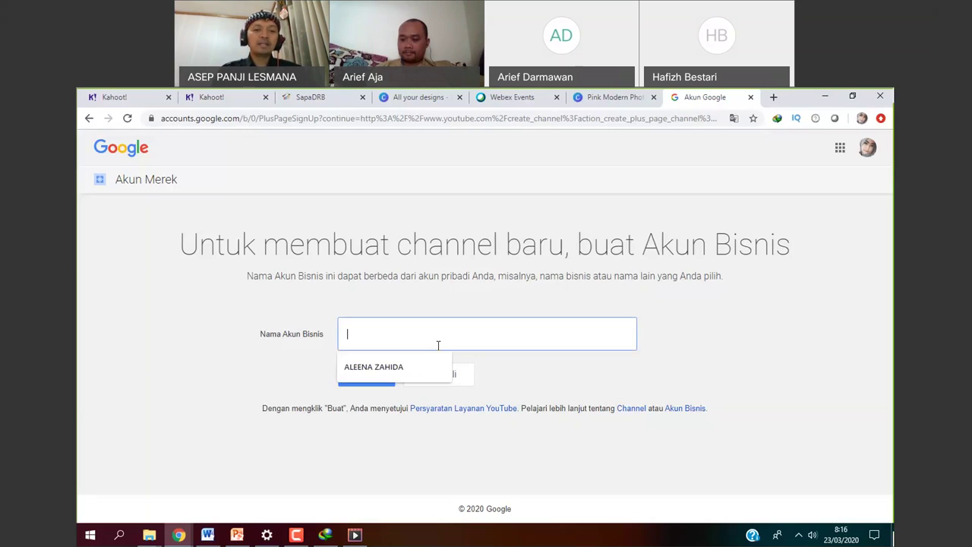
Enter the owner's full name as the business account name and click Buat.
{"action": "type", "text": "asi"}
{"action": "key", "text": "BackSpace"}
{"action": "key", "text": "BackSpace"}
{"action": "key", "text": "BackSpace"}
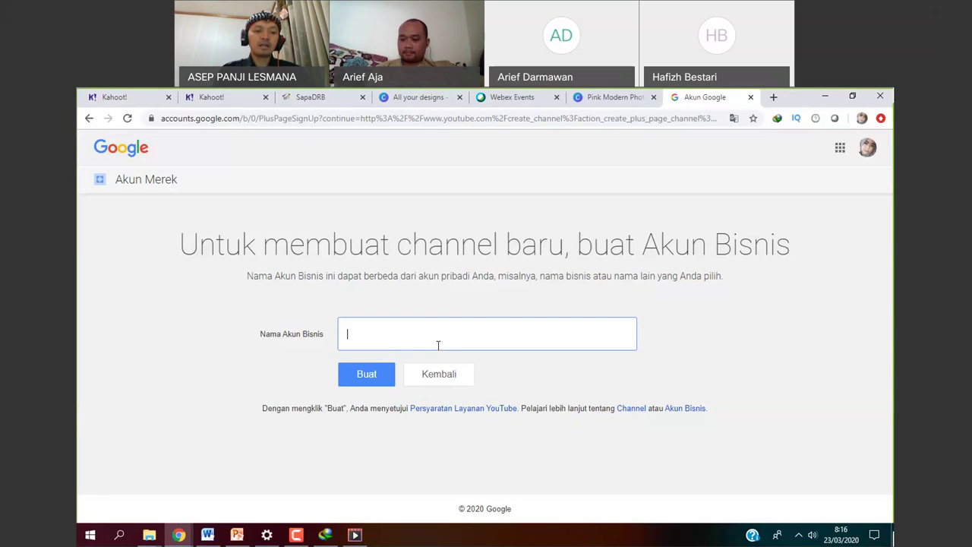
{"action": "key", "text": "Tab"}
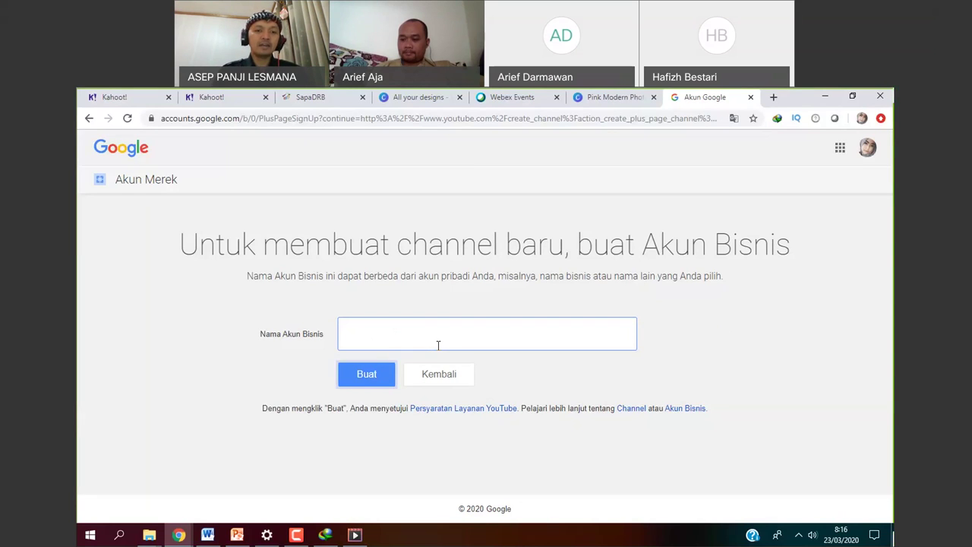
{"action": "left_click", "coordinate": [414, 333]}
{"action": "type", "text": "ase"}
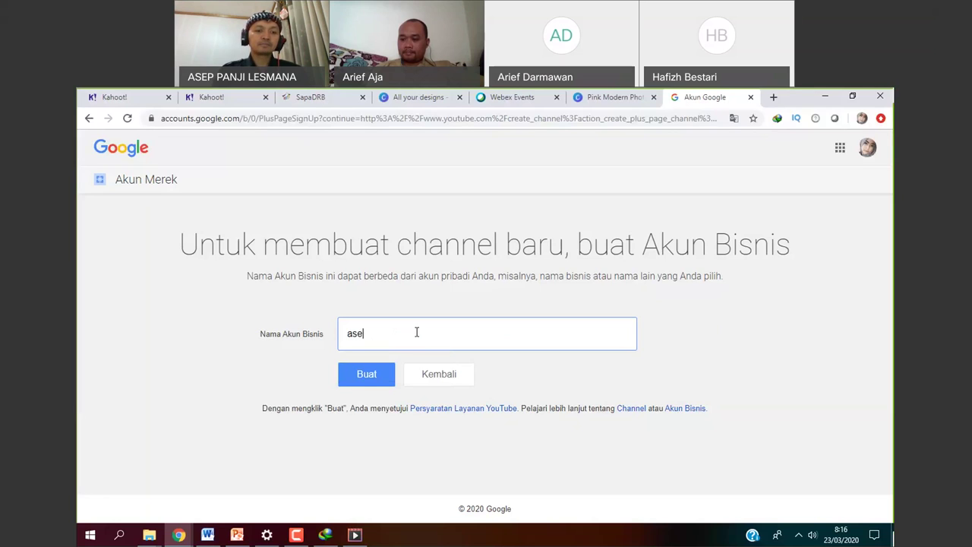
{"action": "key", "text": "BackSpace"}
{"action": "key", "text": "BackSpace"}
{"action": "key", "text": "BackSpace"}
{"action": "key", "text": "Tab"}
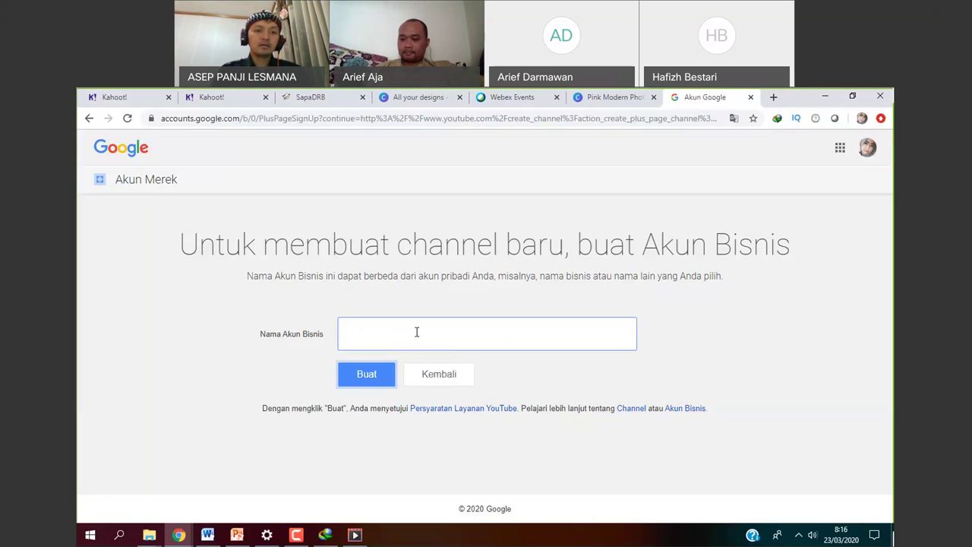
{"action": "left_click", "coordinate": [417, 333]}
{"action": "type", "text": "ASEP"}
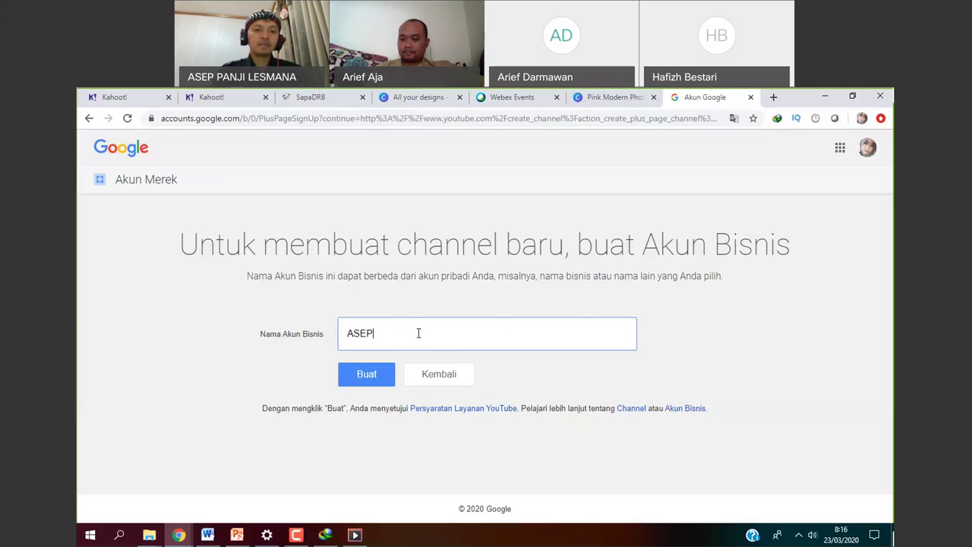
{"action": "type", "text": " PANJI LES"}
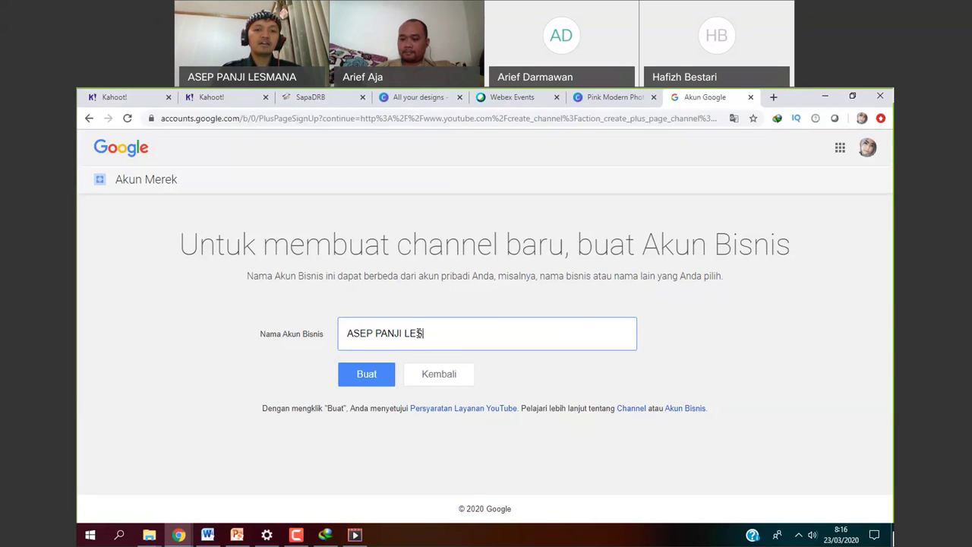
{"action": "type", "text": "MAN"}
{"action": "key", "text": "BackSpace"}
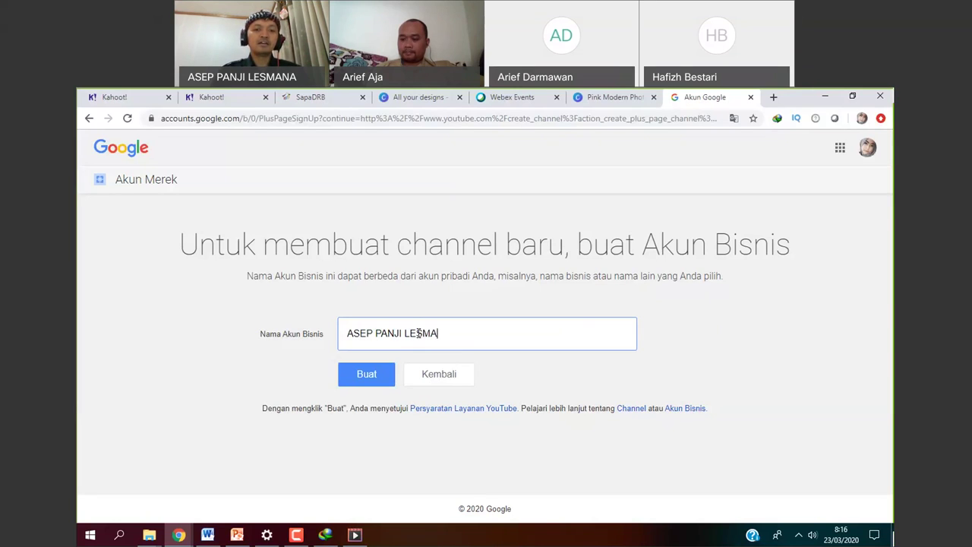
{"action": "type", "text": "NA"}
{"action": "left_click", "coordinate": [380, 384]}
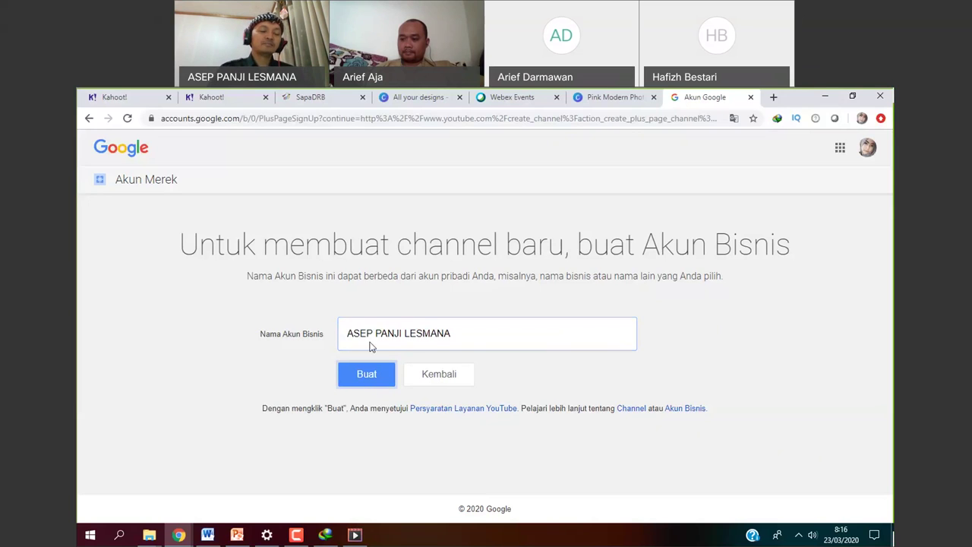
{"action": "left_click", "coordinate": [376, 380]}
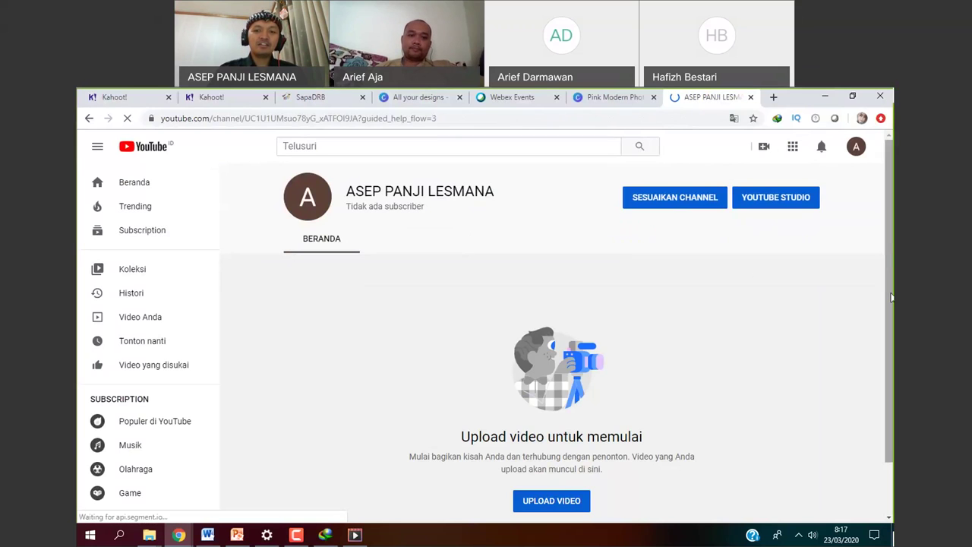
On the new empty channel page, click the channel avatar to change its profile picture.
{"action": "scroll", "coordinate": [892, 298], "scroll_direction": "down", "scroll_amount": 1}
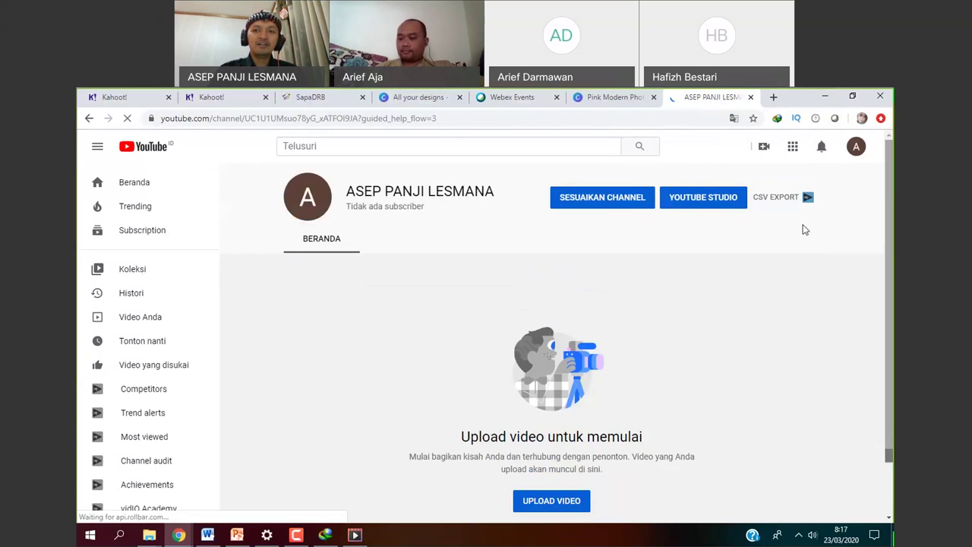
{"action": "left_click", "coordinate": [310, 202]}
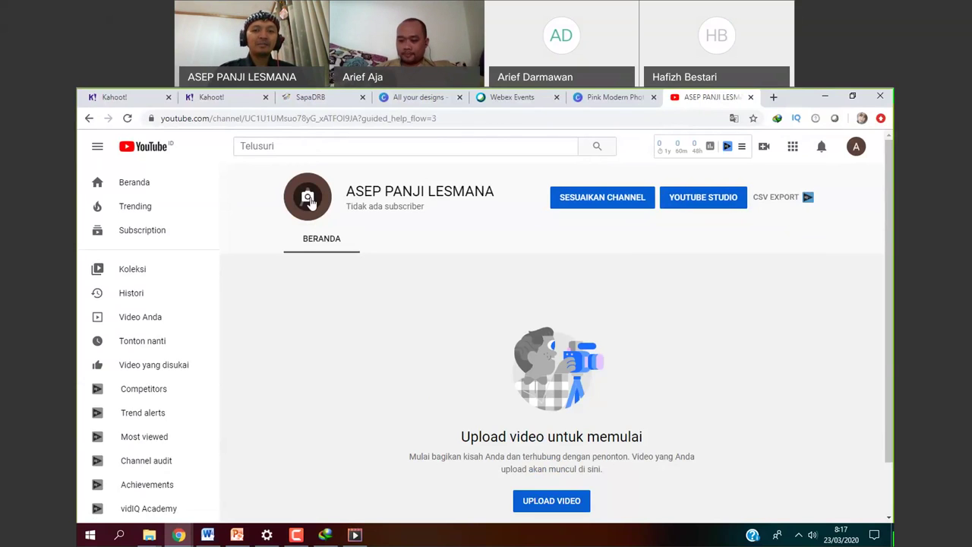
Upload kecil-bnget-1 from the Desktop as the profile photo and confirm with SELESAI.
{"action": "left_click", "coordinate": [309, 201]}
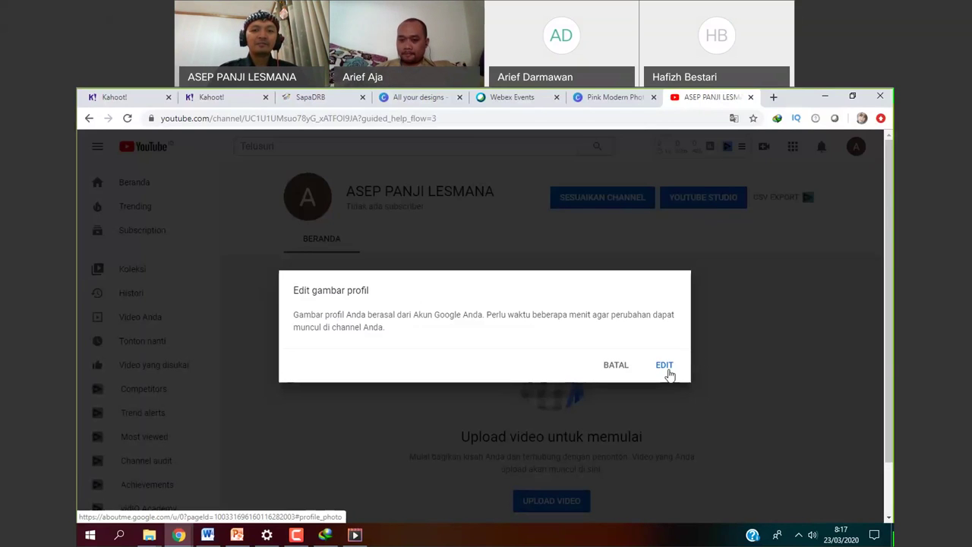
{"action": "left_click", "coordinate": [665, 366]}
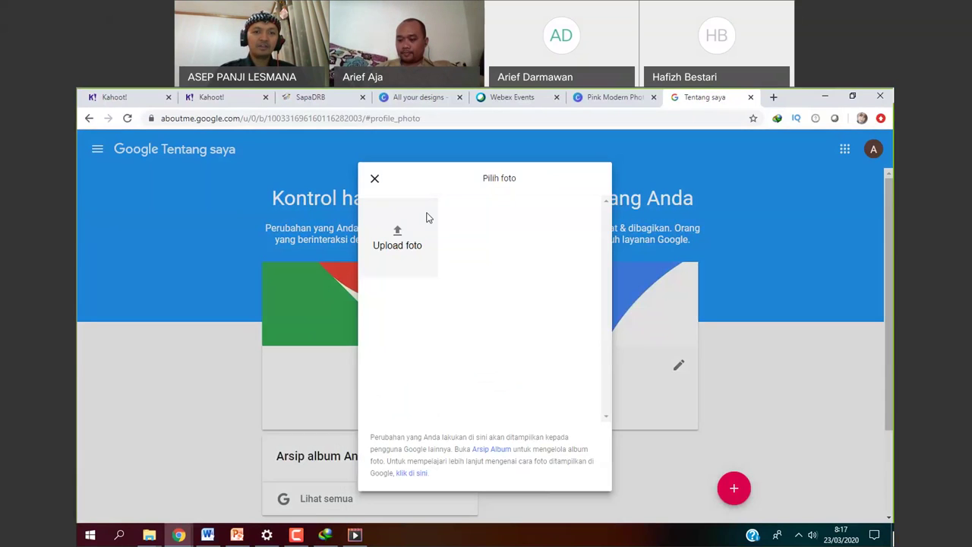
{"action": "left_click", "coordinate": [404, 242]}
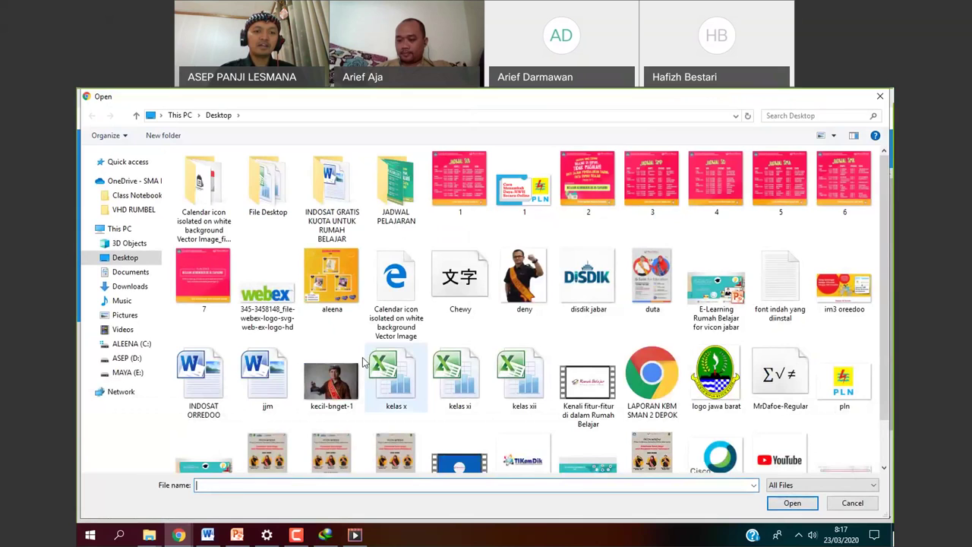
{"action": "left_click", "coordinate": [339, 384]}
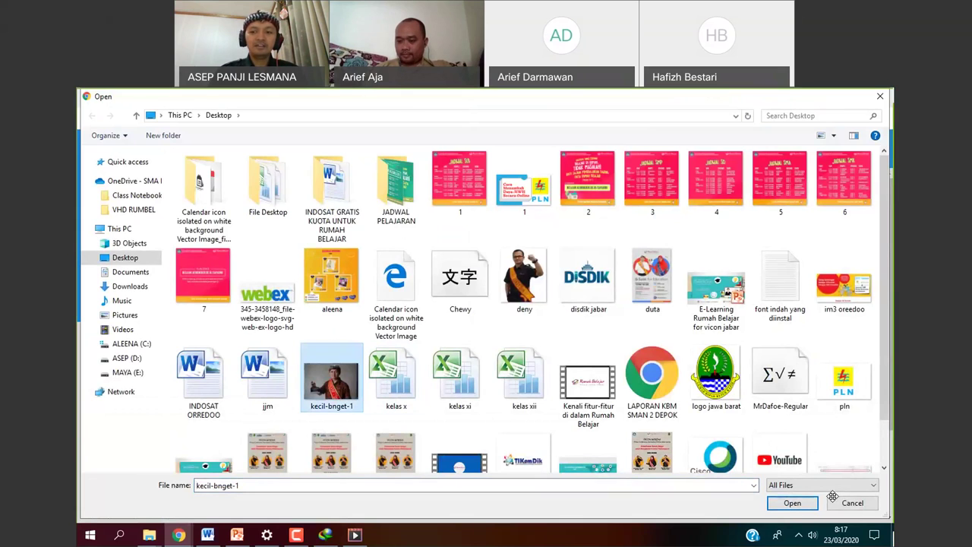
{"action": "left_click", "coordinate": [789, 503]}
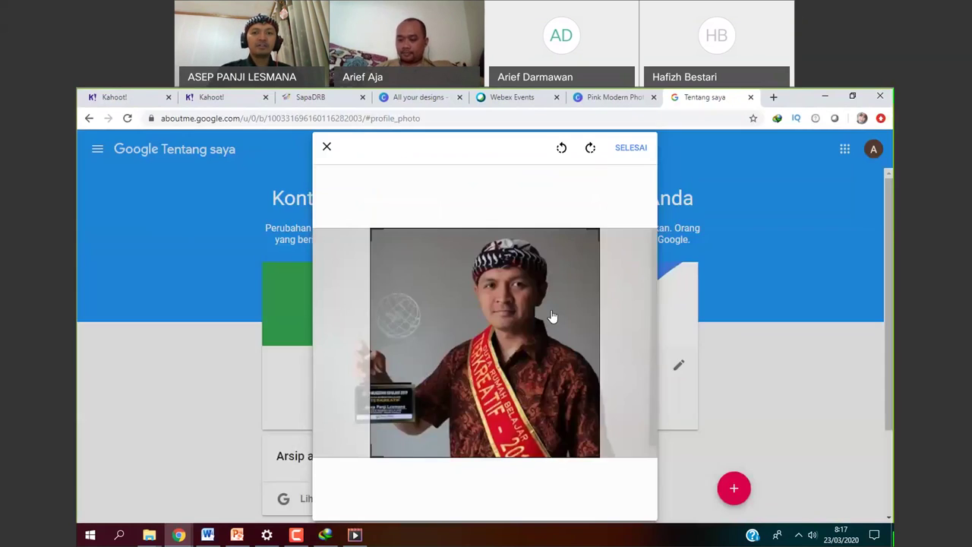
{"action": "left_click", "coordinate": [640, 156]}
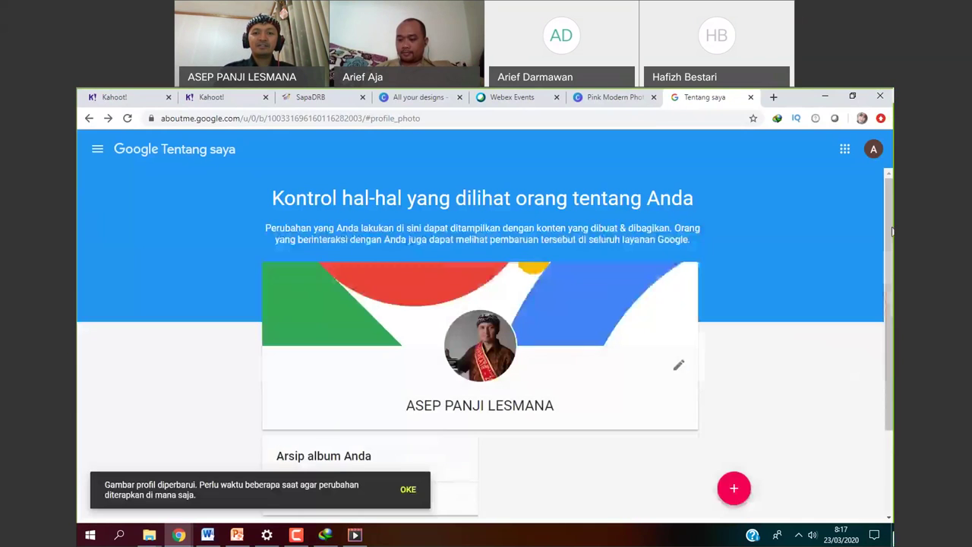
Leave the About Me page and load youtube.com by entering 'YOU' in the address bar.
{"action": "scroll", "coordinate": [662, 314], "scroll_direction": "down", "scroll_amount": 1}
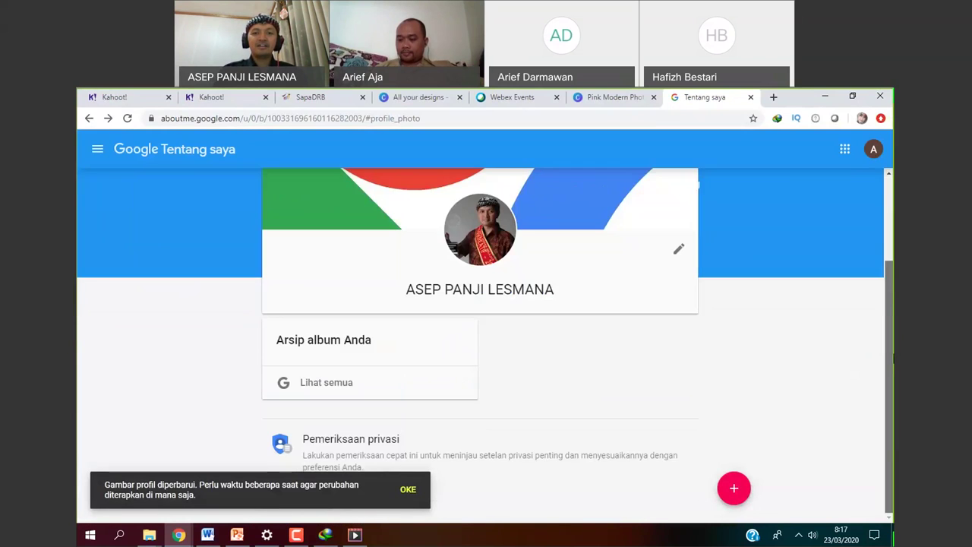
{"action": "scroll", "coordinate": [663, 313], "scroll_direction": "up", "scroll_amount": 2}
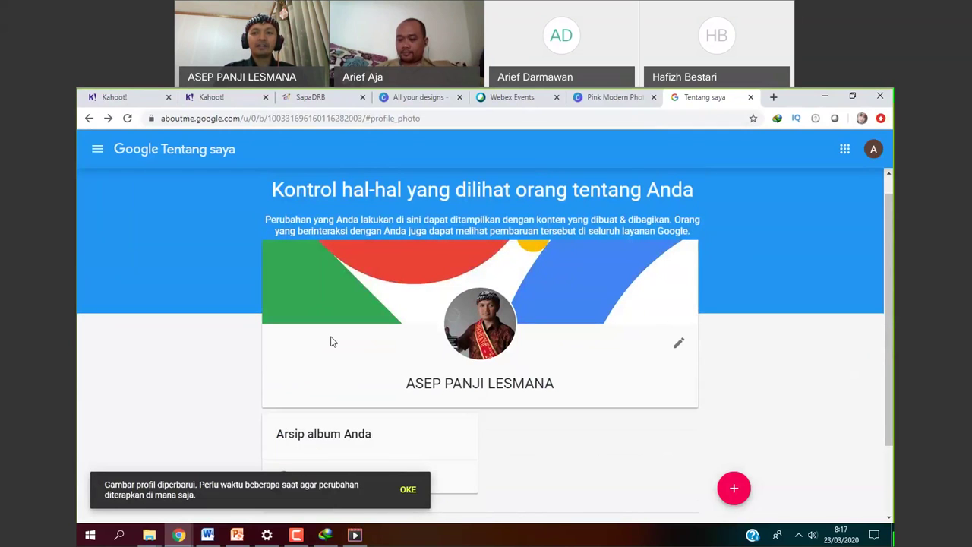
{"action": "scroll", "coordinate": [883, 350], "scroll_direction": "down", "scroll_amount": 1}
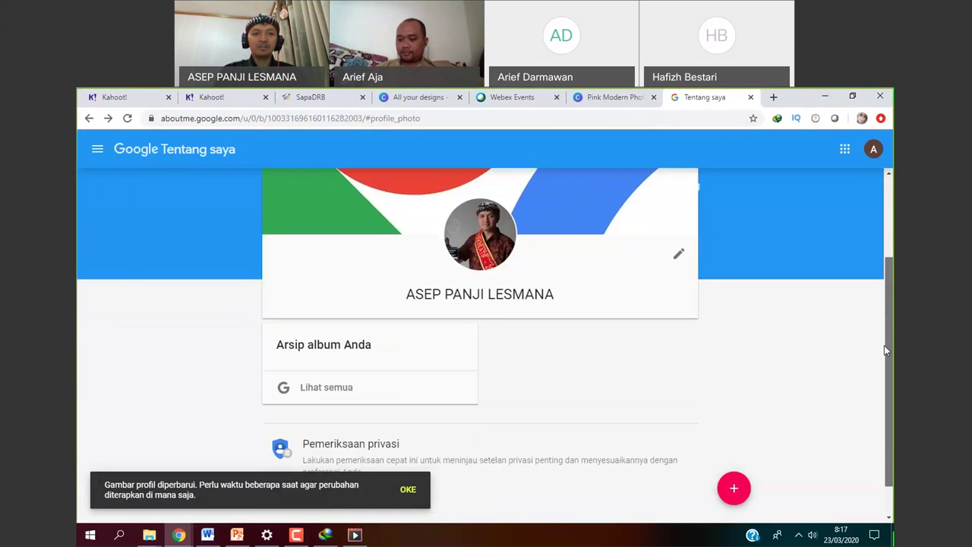
{"action": "scroll", "coordinate": [884, 350], "scroll_direction": "up", "scroll_amount": 2}
{"action": "scroll", "coordinate": [884, 349], "scroll_direction": "down", "scroll_amount": 1}
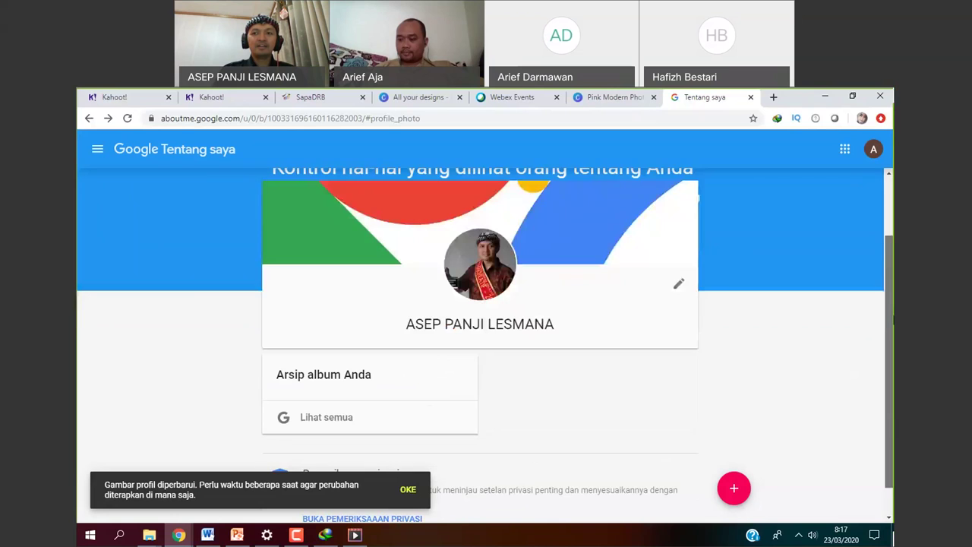
{"action": "scroll", "coordinate": [875, 174], "scroll_direction": "up", "scroll_amount": 1}
{"action": "left_click", "coordinate": [873, 149]}
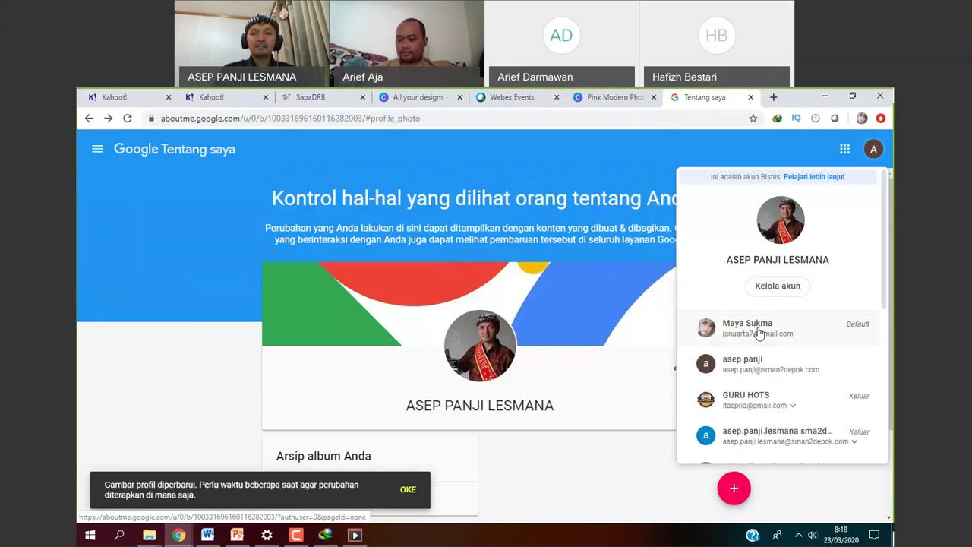
{"action": "left_click", "coordinate": [480, 152]}
{"action": "left_click", "coordinate": [365, 119]}
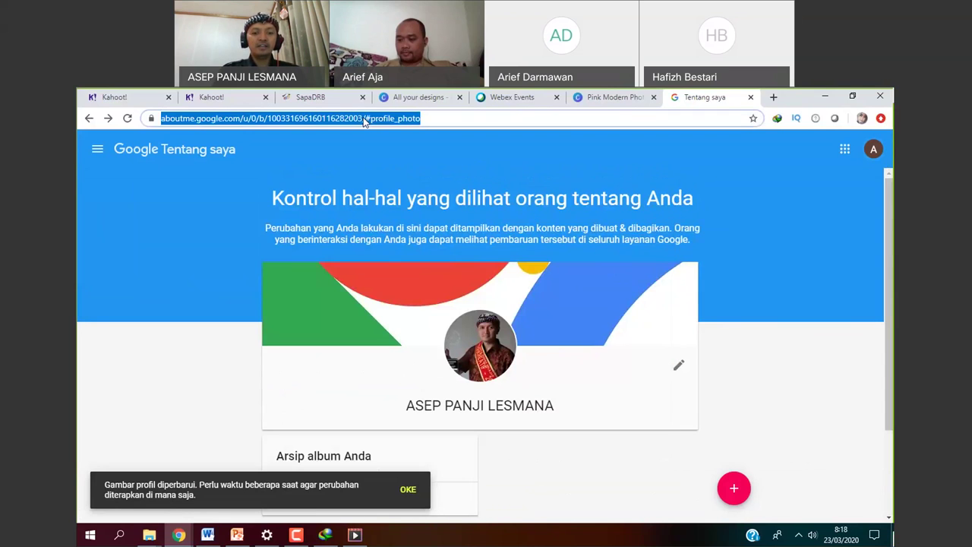
{"action": "type", "text": "YOU"}
{"action": "key", "text": "Return"}
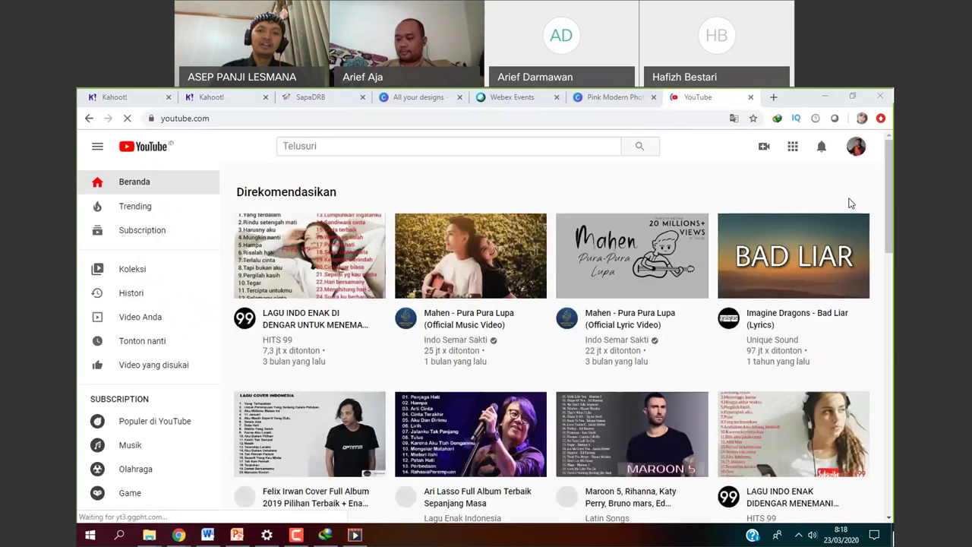
Choose Upload video from the camera (Create) icon in YouTube's top bar.
{"action": "left_click", "coordinate": [860, 152]}
{"action": "left_click", "coordinate": [852, 153]}
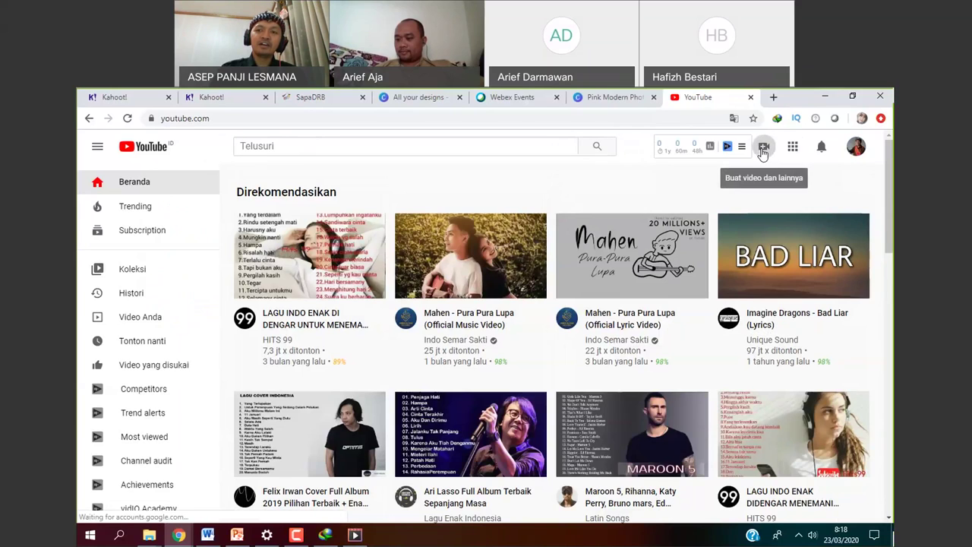
{"action": "left_click", "coordinate": [764, 147]}
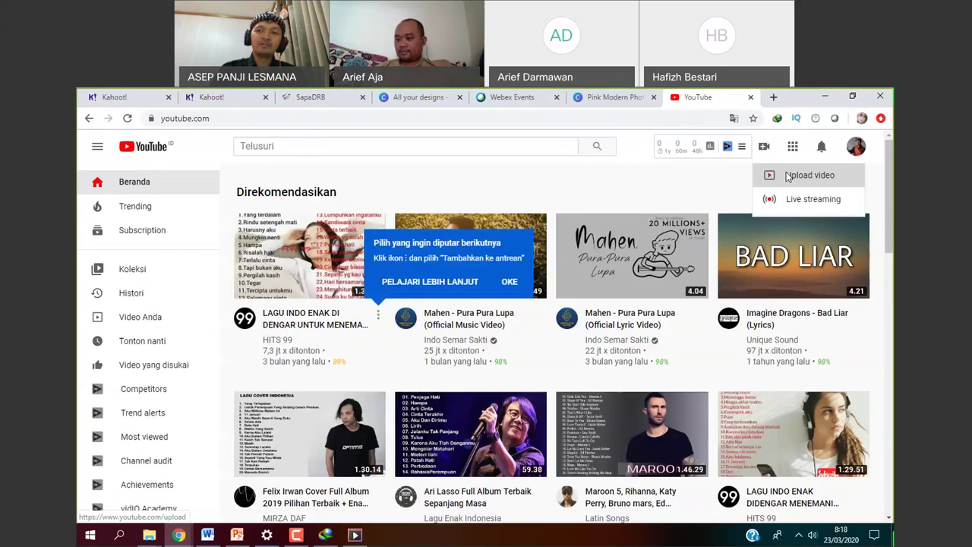
{"action": "left_click", "coordinate": [788, 176]}
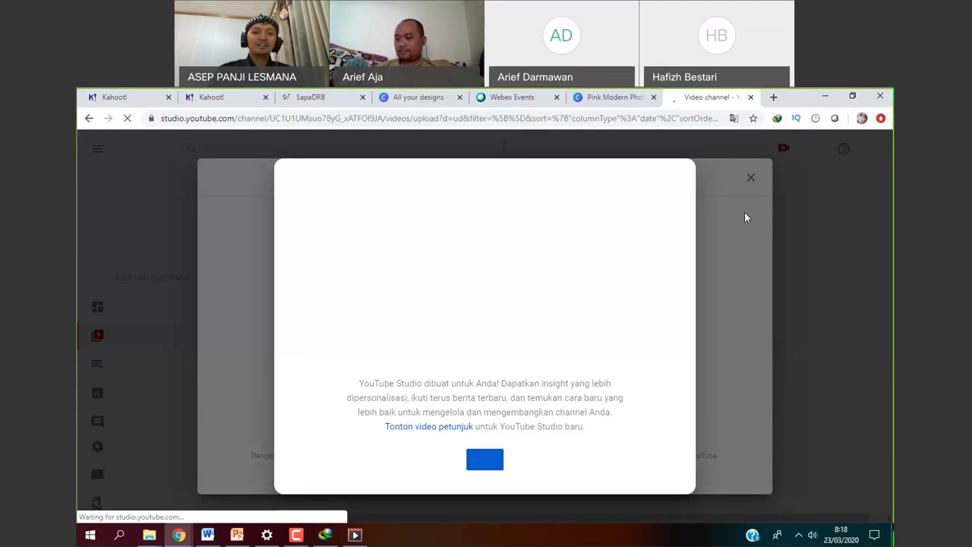
Click OKE on the 'Pelajari YouTube Studio baru' welcome popup.
{"action": "left_click", "coordinate": [485, 460]}
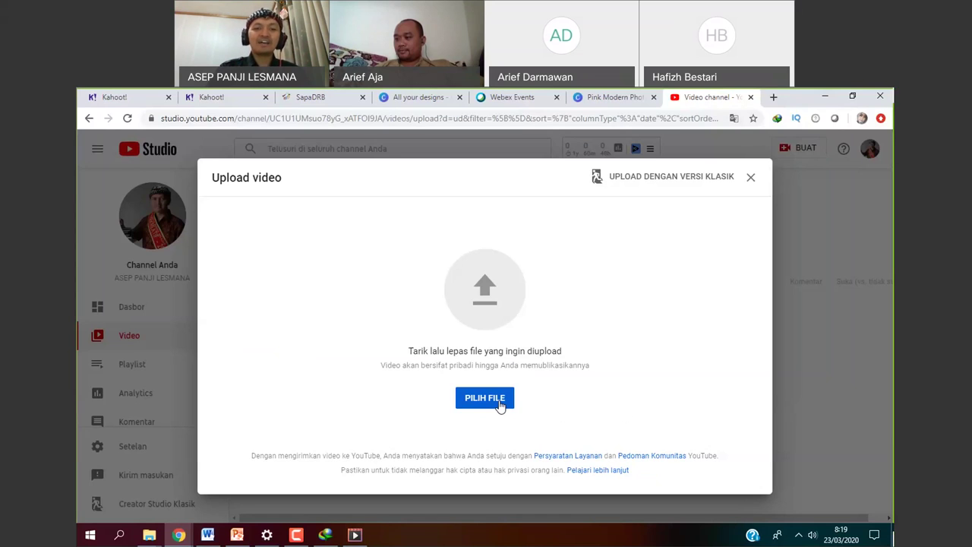
Upload classroom.mp4 from C: > Data Video Sementara > HASIL RENDER > classroom.
{"action": "left_click", "coordinate": [500, 406]}
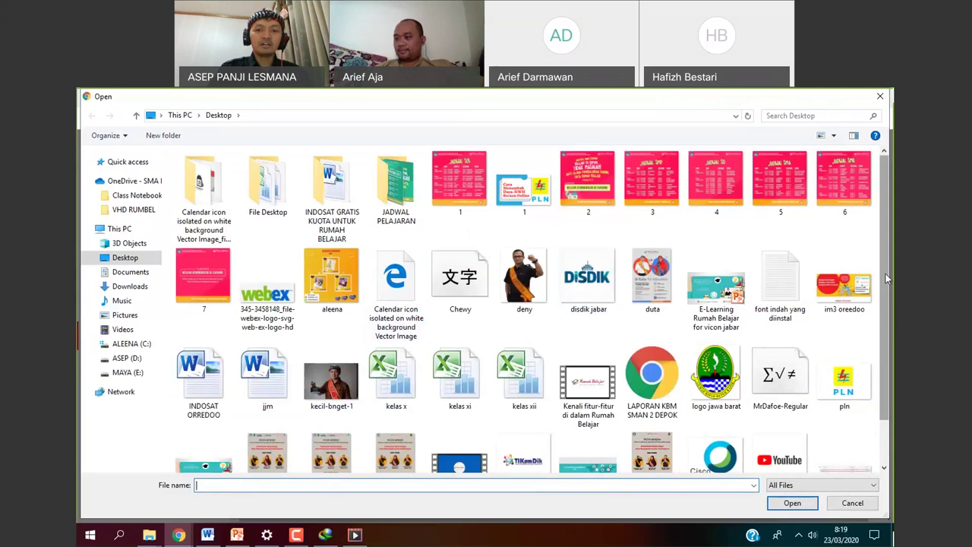
{"action": "scroll", "coordinate": [887, 331], "scroll_direction": "down", "scroll_amount": 3}
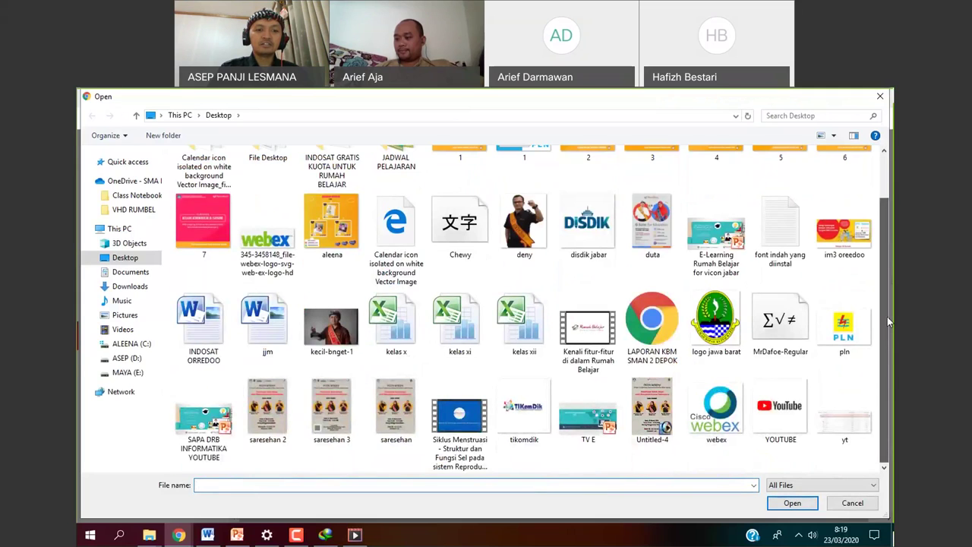
{"action": "scroll", "coordinate": [888, 321], "scroll_direction": "up", "scroll_amount": 1}
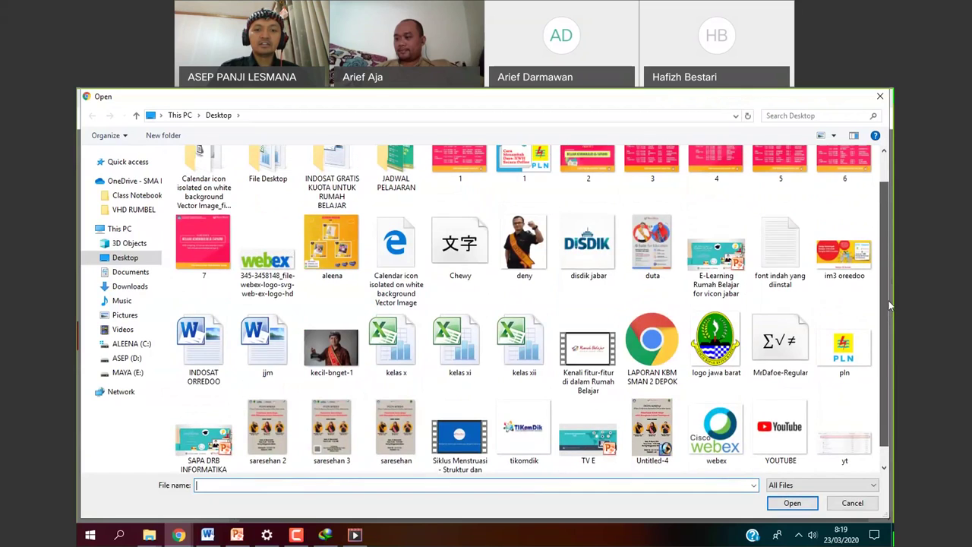
{"action": "scroll", "coordinate": [887, 299], "scroll_direction": "up", "scroll_amount": 1}
{"action": "scroll", "coordinate": [890, 289], "scroll_direction": "up", "scroll_amount": 1}
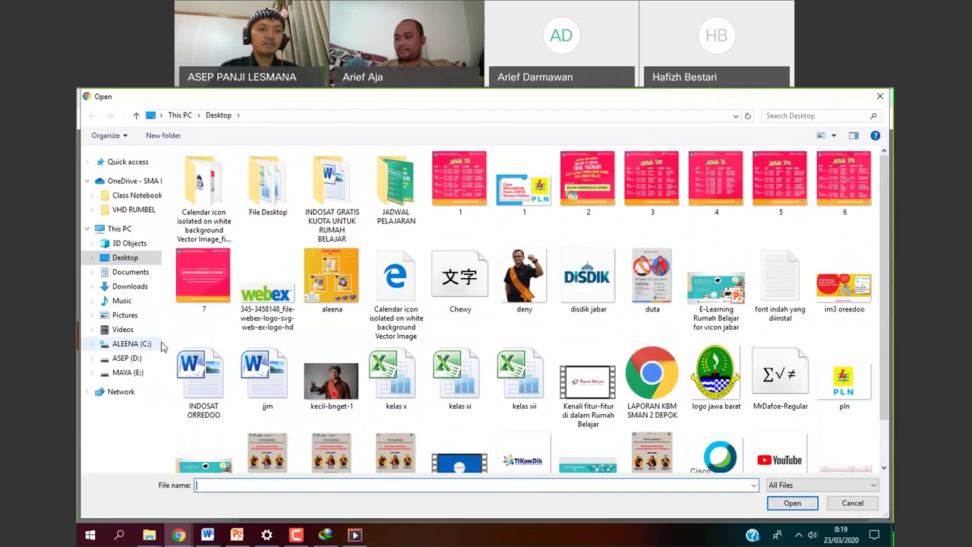
{"action": "left_click", "coordinate": [129, 360]}
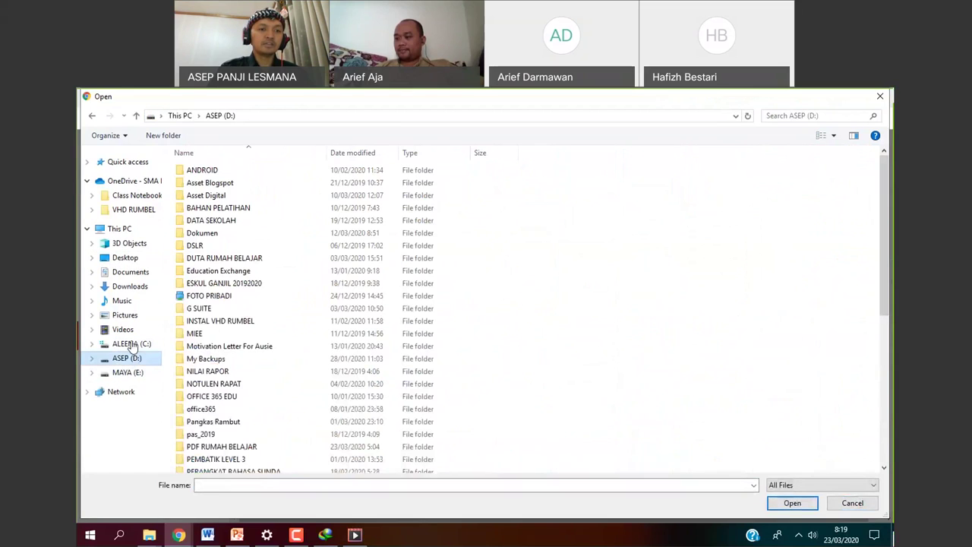
{"action": "left_click", "coordinate": [131, 344]}
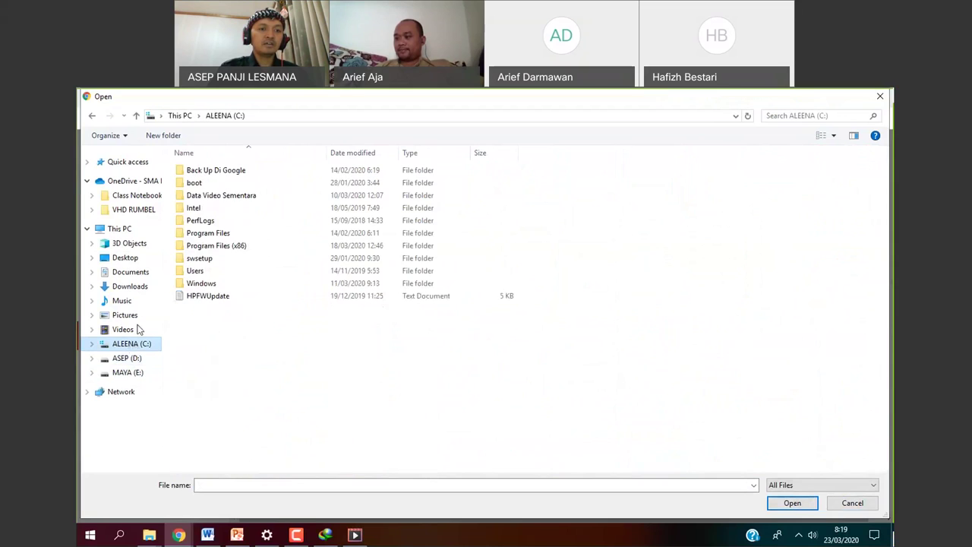
{"action": "double_click", "coordinate": [198, 195]}
{"action": "double_click", "coordinate": [197, 199]}
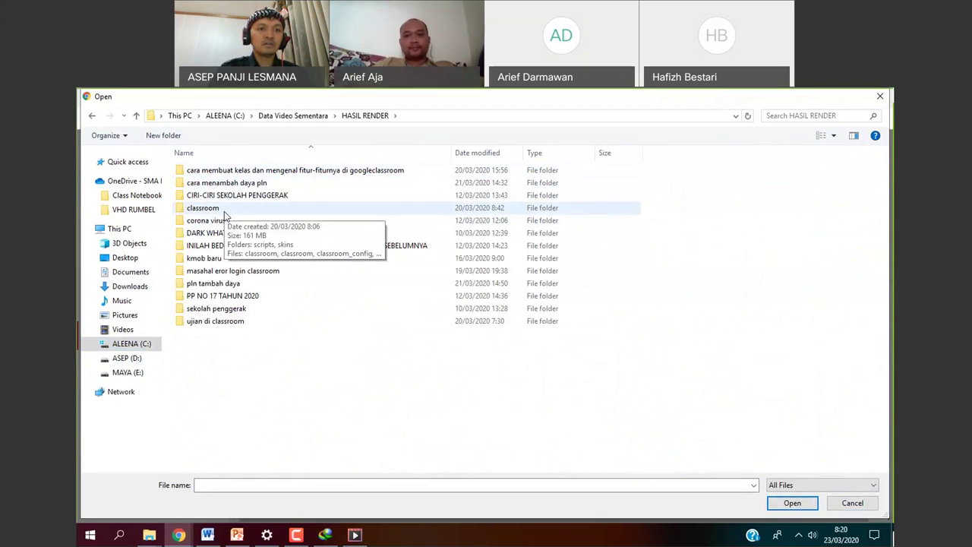
{"action": "double_click", "coordinate": [205, 208]}
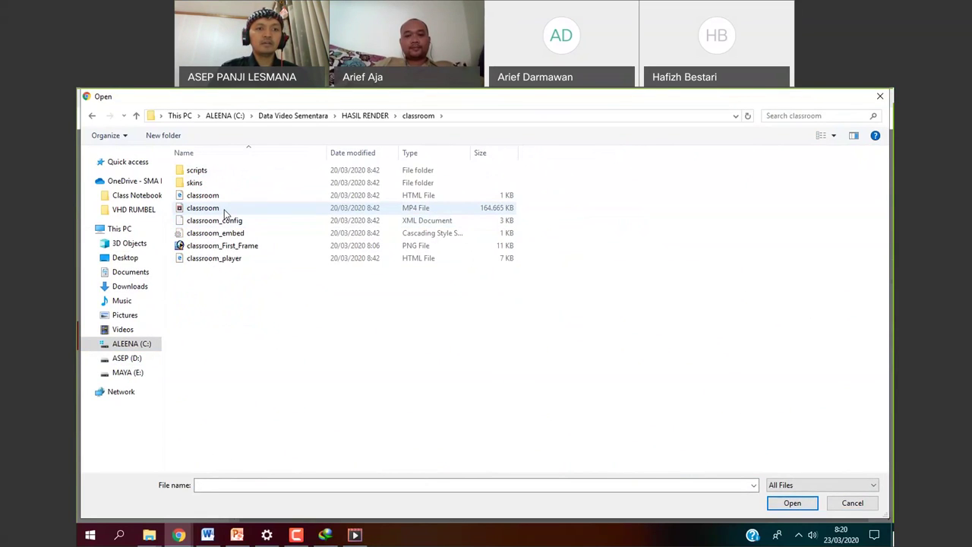
{"action": "left_click", "coordinate": [225, 212]}
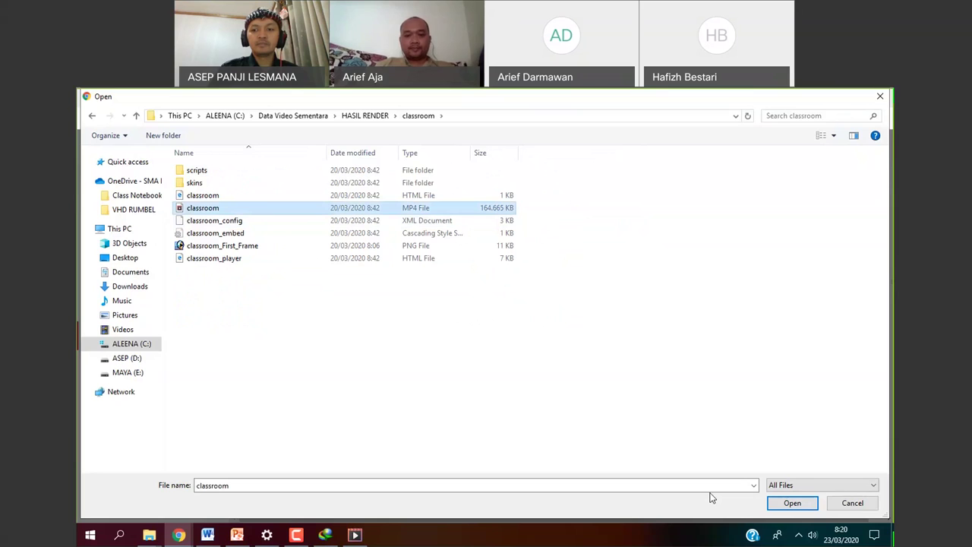
{"action": "left_click", "coordinate": [790, 503]}
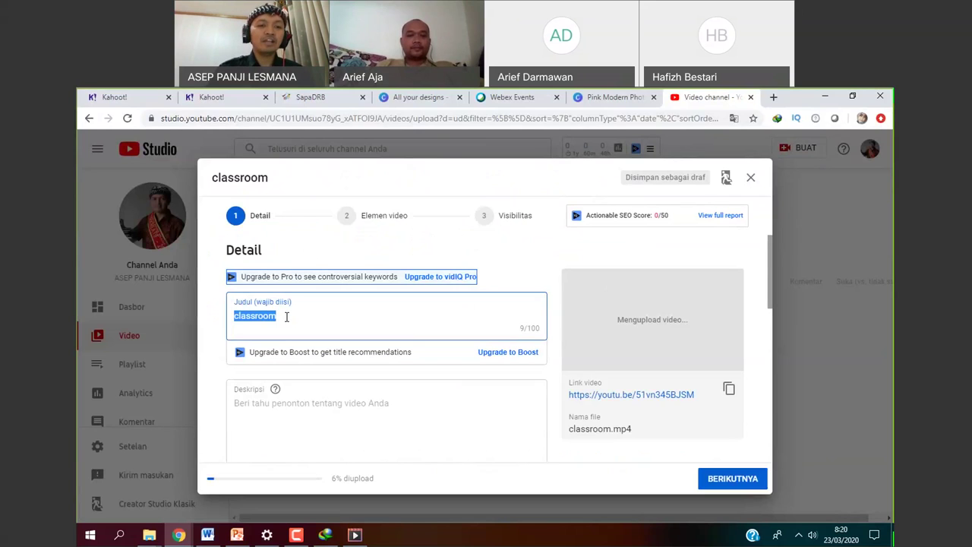
Replace the 'classroom' title with 'CARA MEMBUAT KELAS PADA APLIKASI GOOGLE CLASSROOM'.
{"action": "key", "text": "BackSpace"}
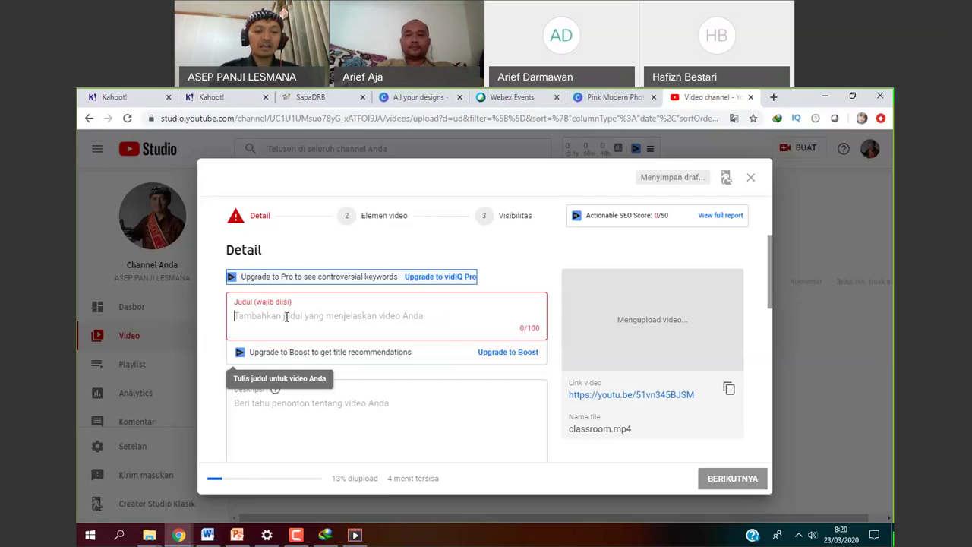
{"action": "type", "text": "CA"}
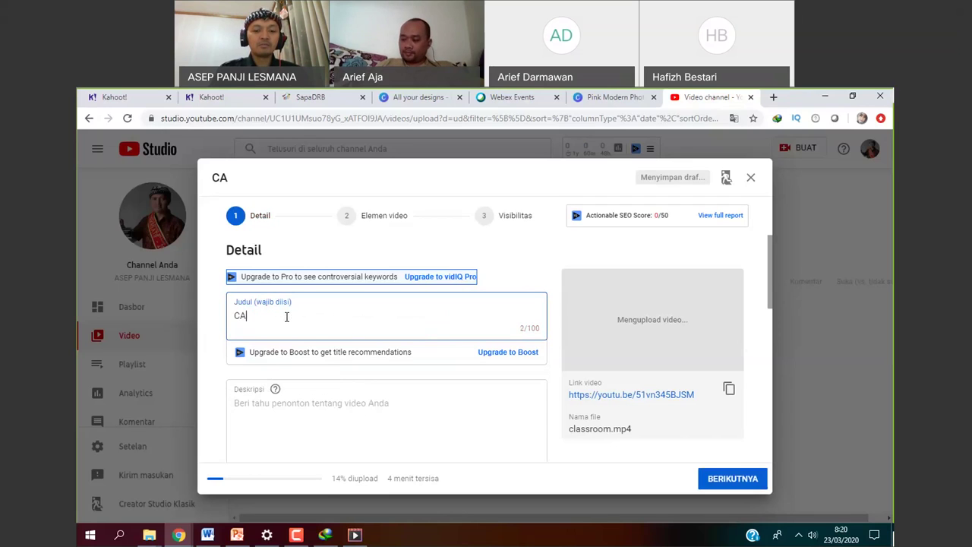
{"action": "type", "text": "RA MEMBUAT "}
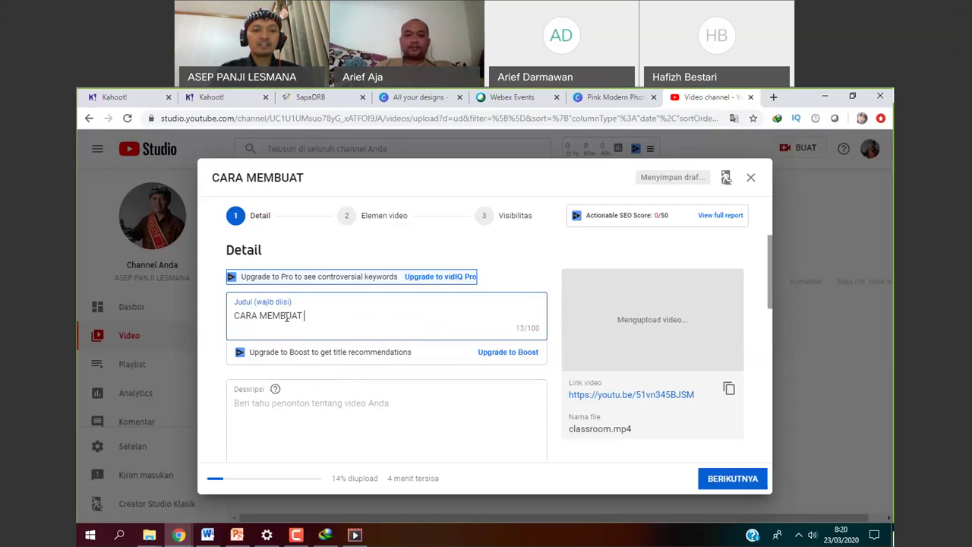
{"action": "type", "text": "KELAS PADA APLI"}
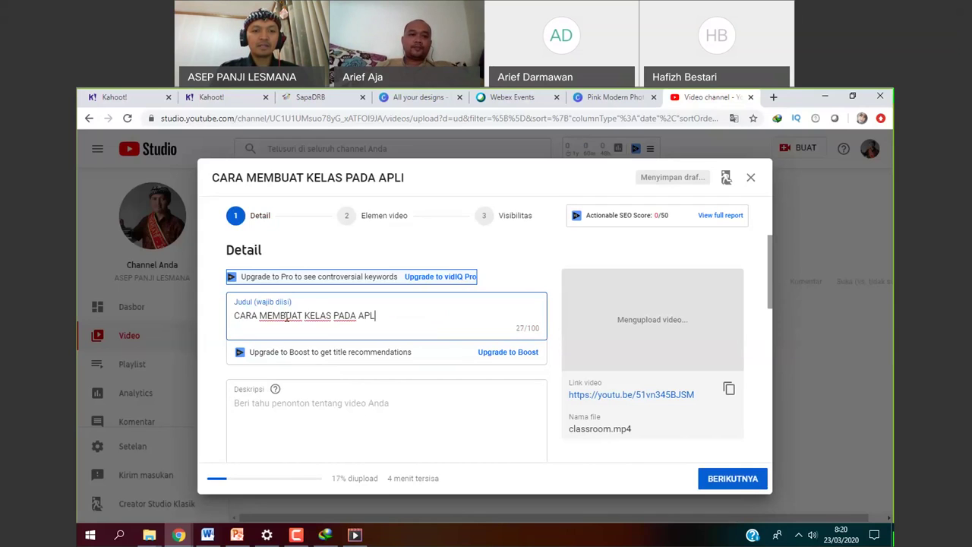
{"action": "type", "text": "KASI GOO"}
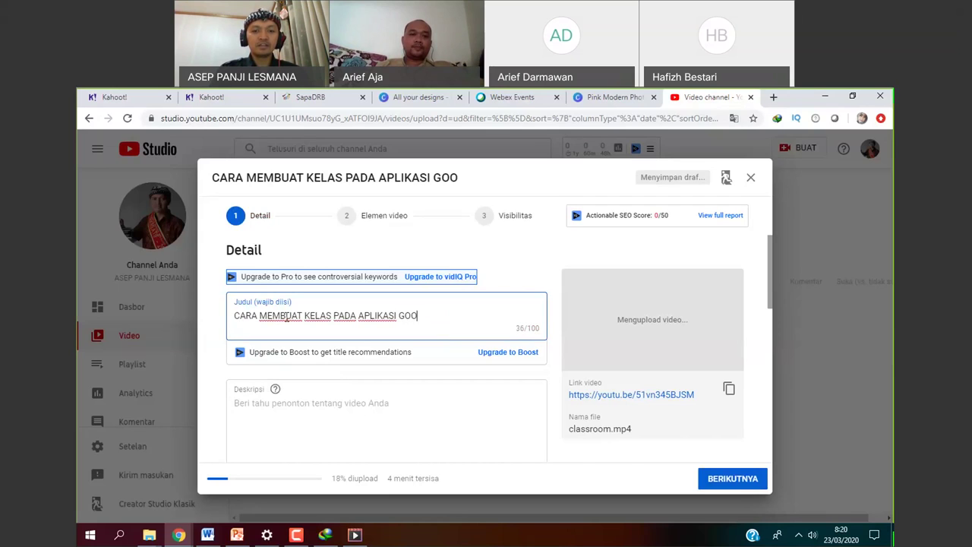
{"action": "type", "text": "GLE CLASSROOM"}
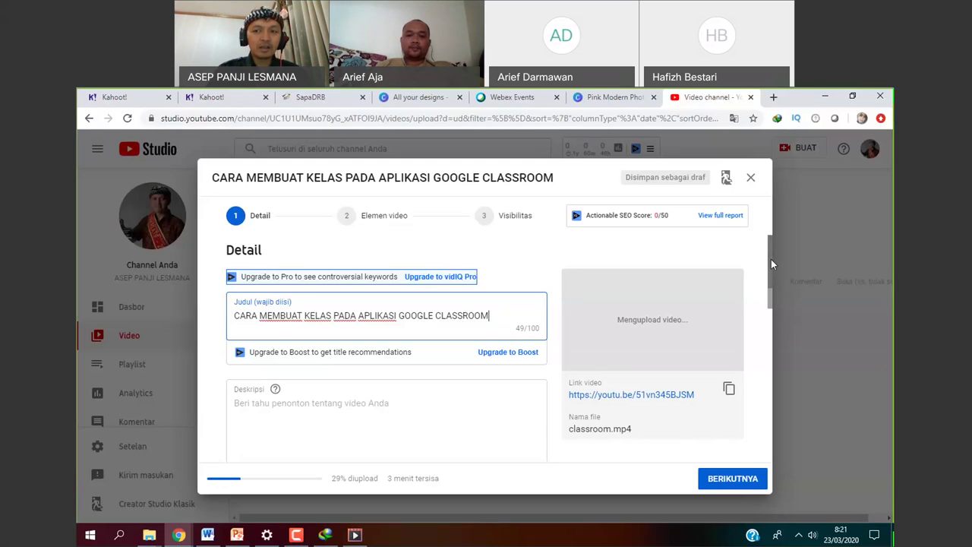
{"action": "mouse_move", "coordinate": [771, 258]}
{"action": "left_mouse_down"}
{"action": "mouse_move", "coordinate": [769, 285]}
{"action": "mouse_move", "coordinate": [773, 245]}
{"action": "mouse_move", "coordinate": [769, 284]}
{"action": "mouse_move", "coordinate": [768, 273]}
{"action": "left_mouse_up"}
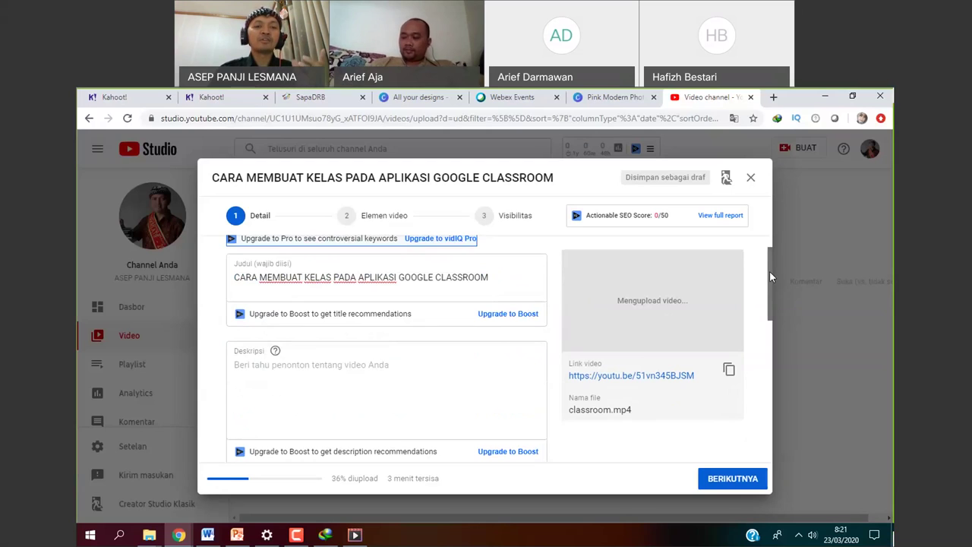
Type a Deskripsi about creating a class in Google Classroom as a basic stage, then scroll to Thumbnail.
{"action": "scroll", "coordinate": [768, 278], "scroll_direction": "down", "scroll_amount": 1}
{"action": "left_click", "coordinate": [313, 317]}
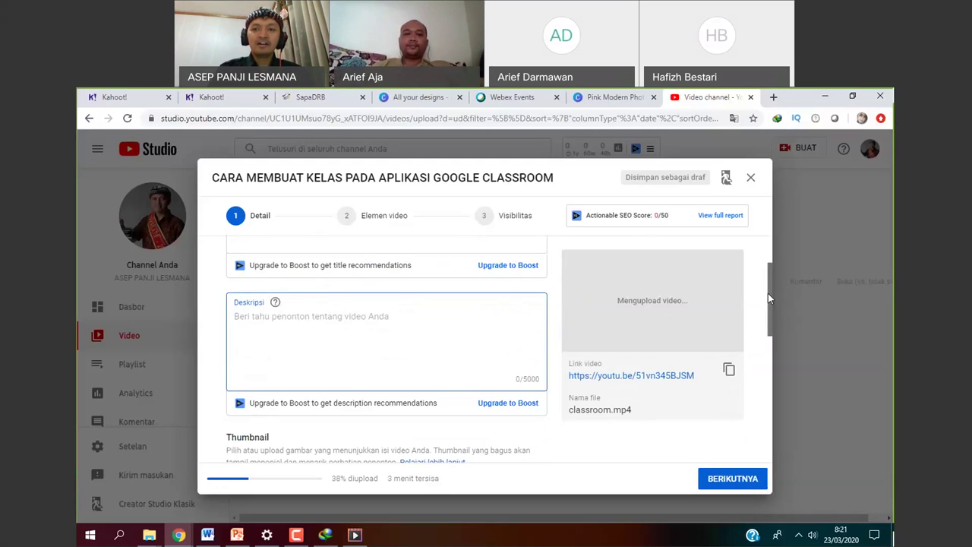
{"action": "left_click_drag", "start_coordinate": [768, 294], "coordinate": [772, 271]}
{"action": "scroll", "coordinate": [508, 348], "scroll_direction": "up", "scroll_amount": 1}
{"action": "left_click", "coordinate": [298, 404]}
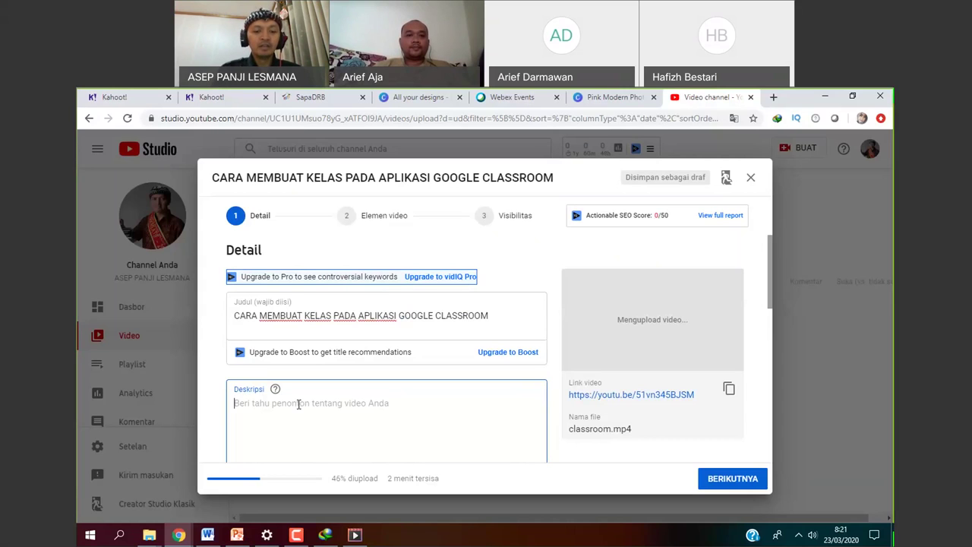
{"action": "type", "text": "Video ini "}
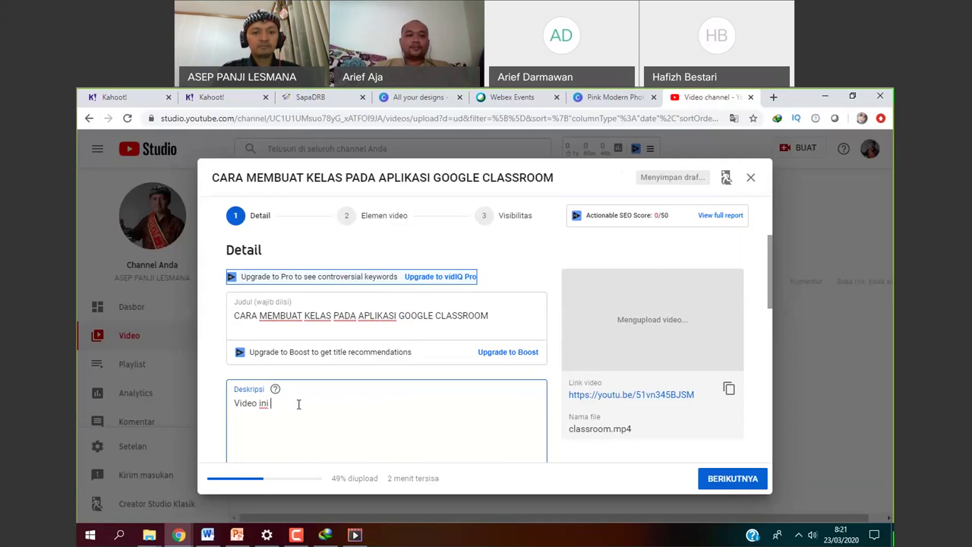
{"action": "type", "text": "me"}
{"action": "key", "text": "BackSpace"}
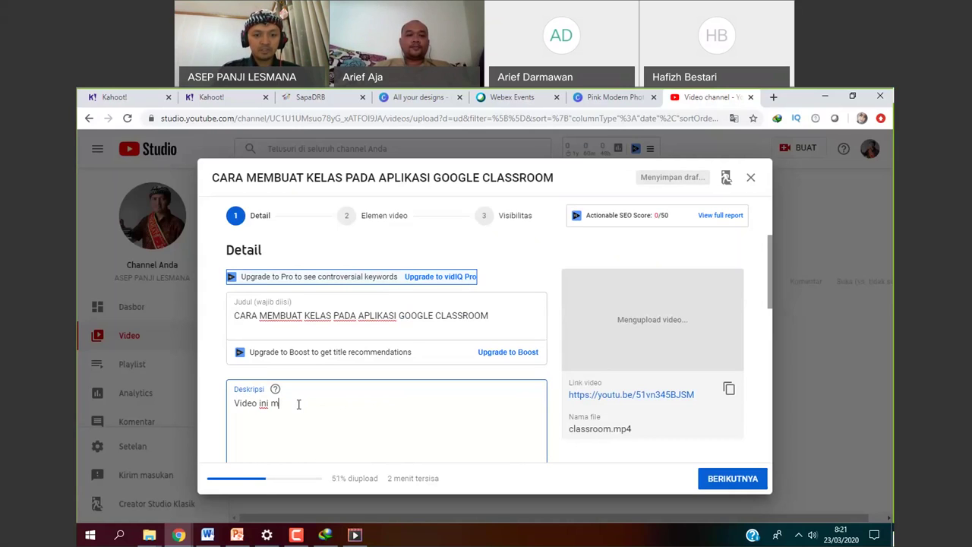
{"action": "key", "text": "BackSpace"}
{"action": "type", "text": "tentang pembuatan "}
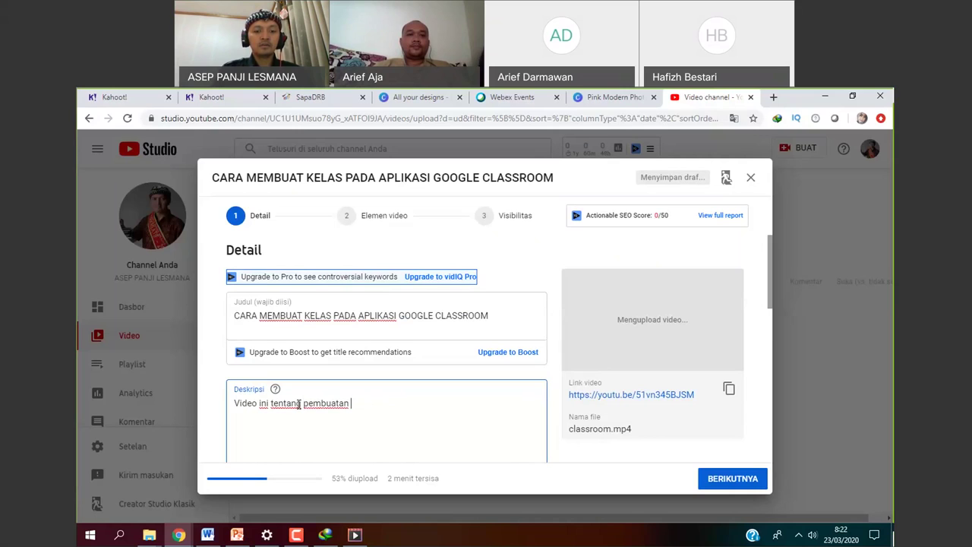
{"action": "type", "text": "kelas pada aplikasi goog"}
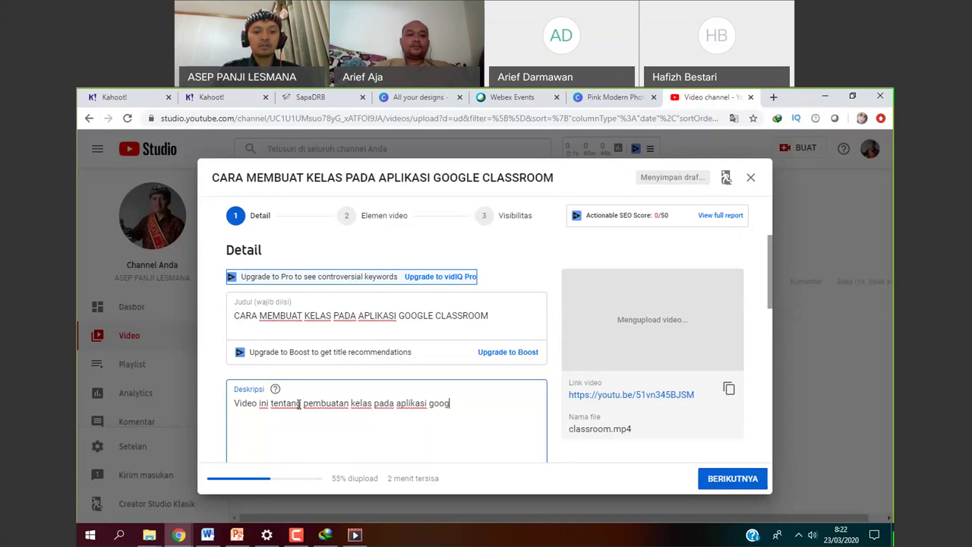
{"action": "type", "text": "le classrom. "}
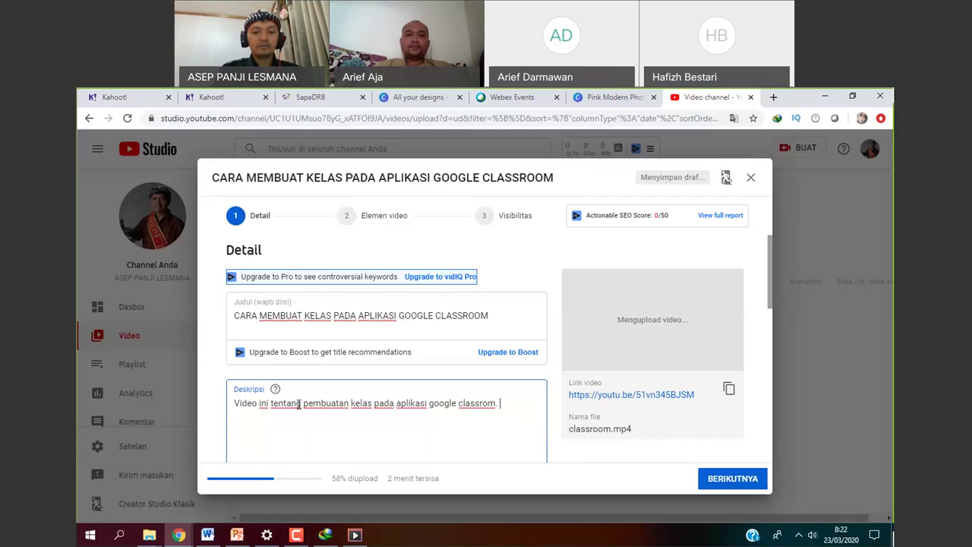
{"action": "type", "text": "Ini merupakan tahap dasar da"}
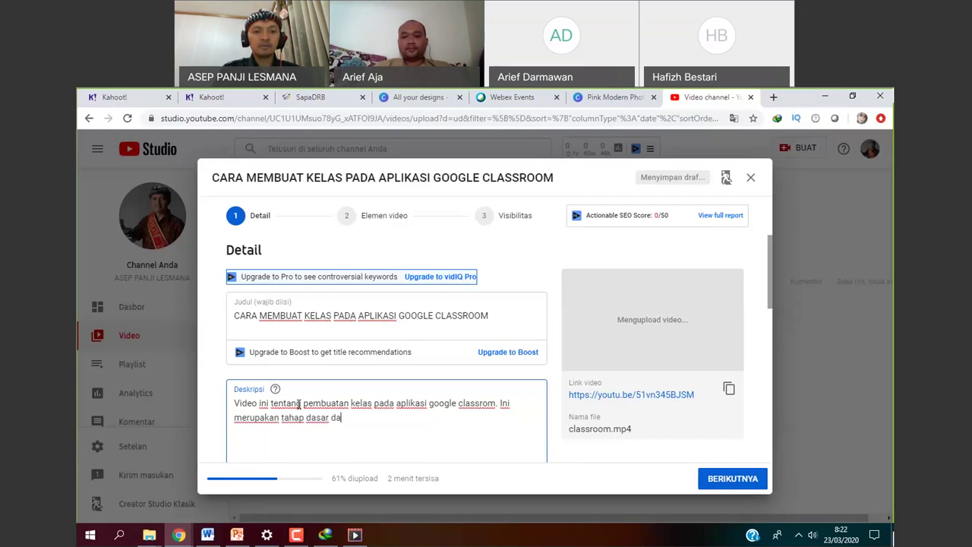
{"action": "type", "text": "ri pembelajaran daring menggunak"}
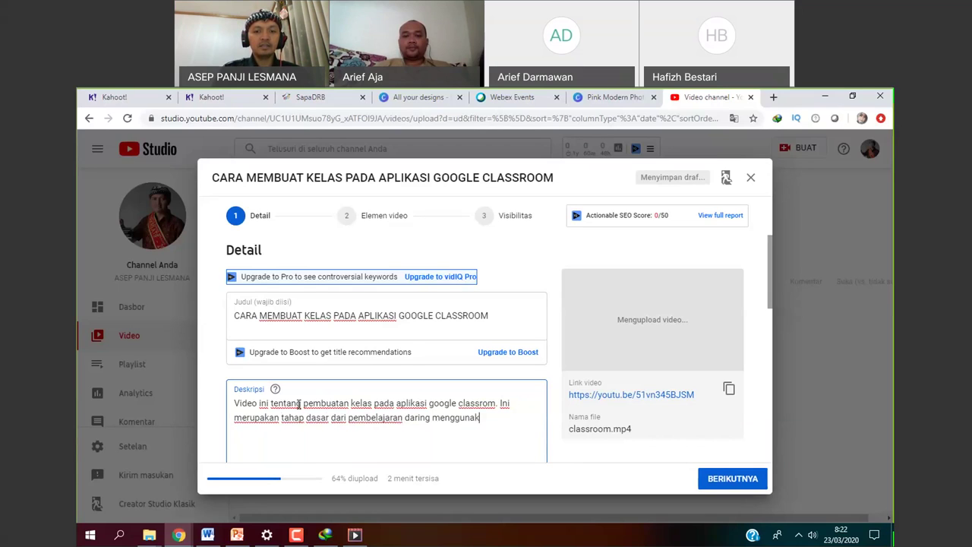
{"action": "type", "text": "an aplikasi goog"}
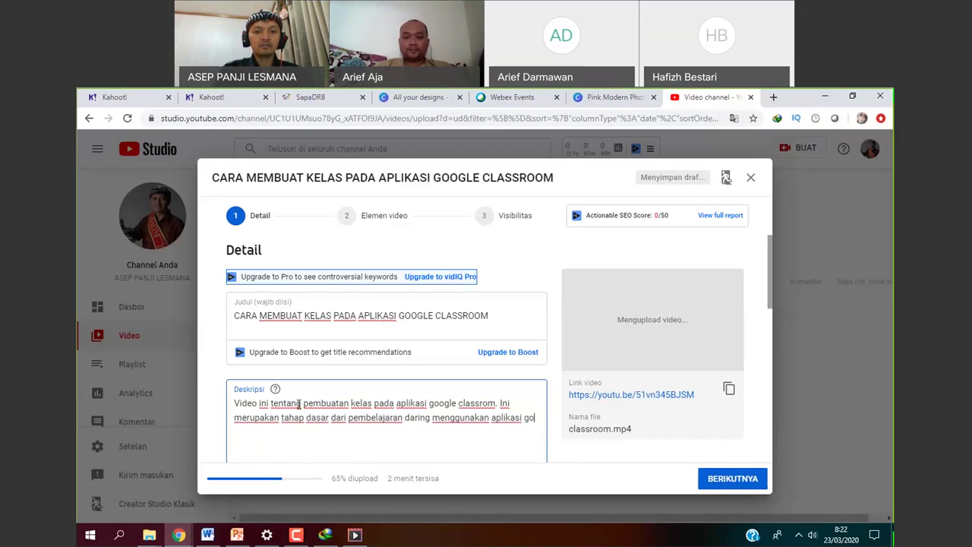
{"action": "type", "text": "le"}
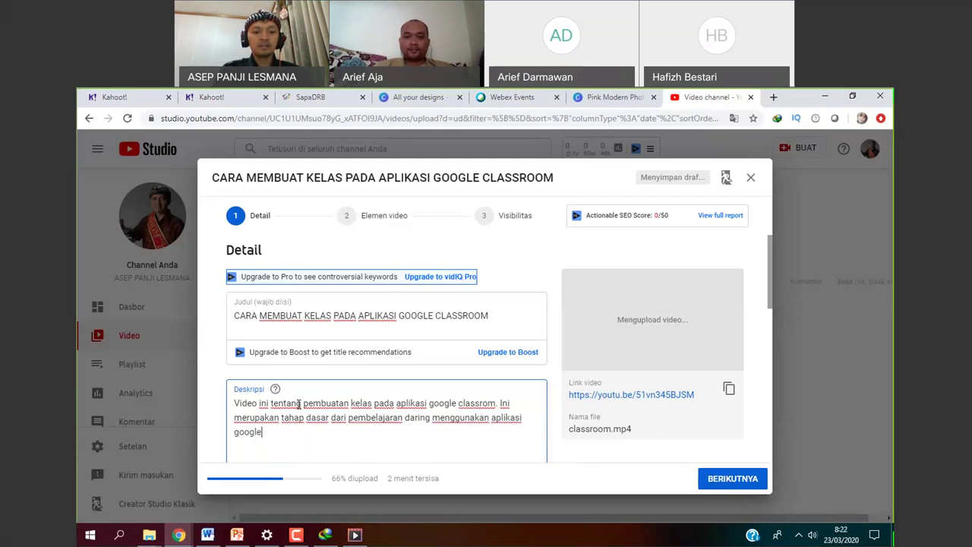
{"action": "type", "text": " classrom."}
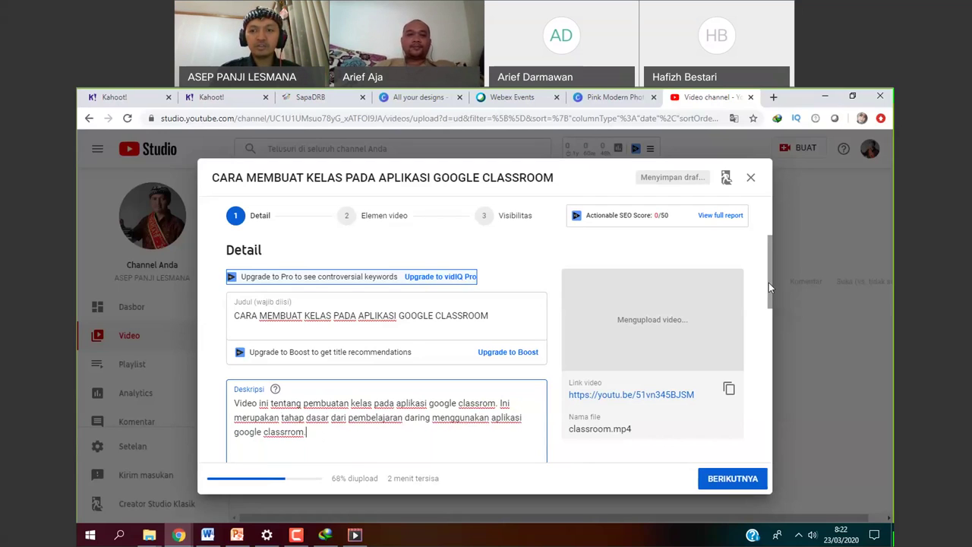
{"action": "left_click_drag", "start_coordinate": [769, 283], "coordinate": [767, 372]}
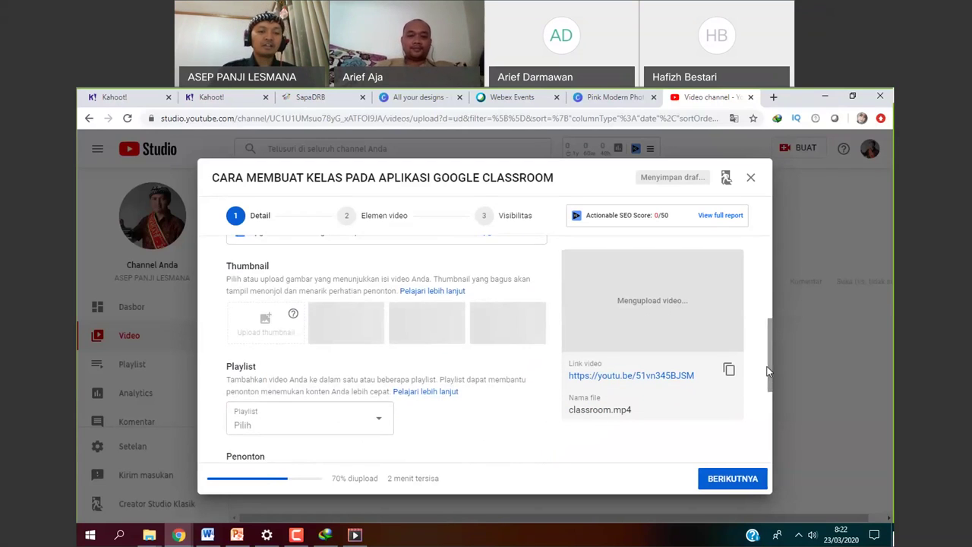
Create a new playlist named 'Tutorial' and add the video to it.
{"action": "left_click", "coordinate": [381, 420]}
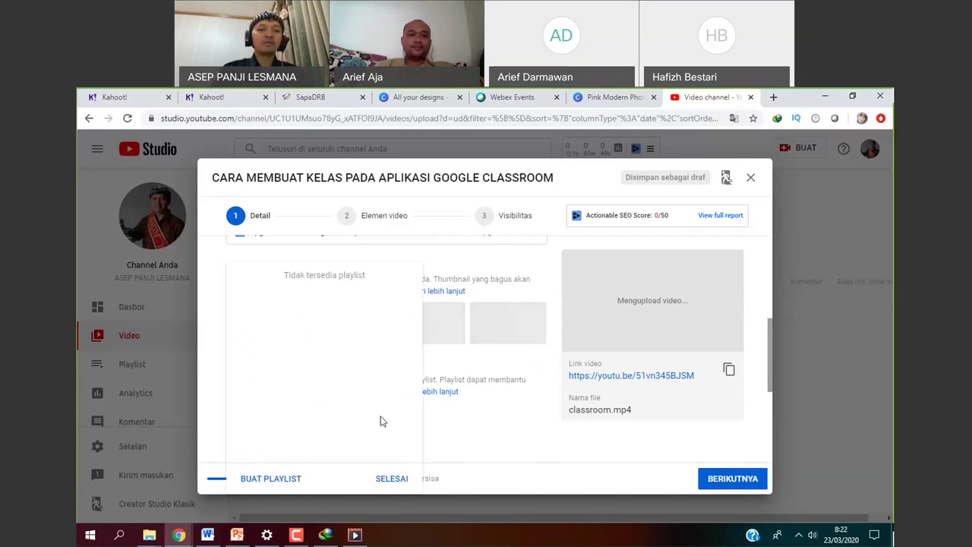
{"action": "left_click", "coordinate": [282, 479]}
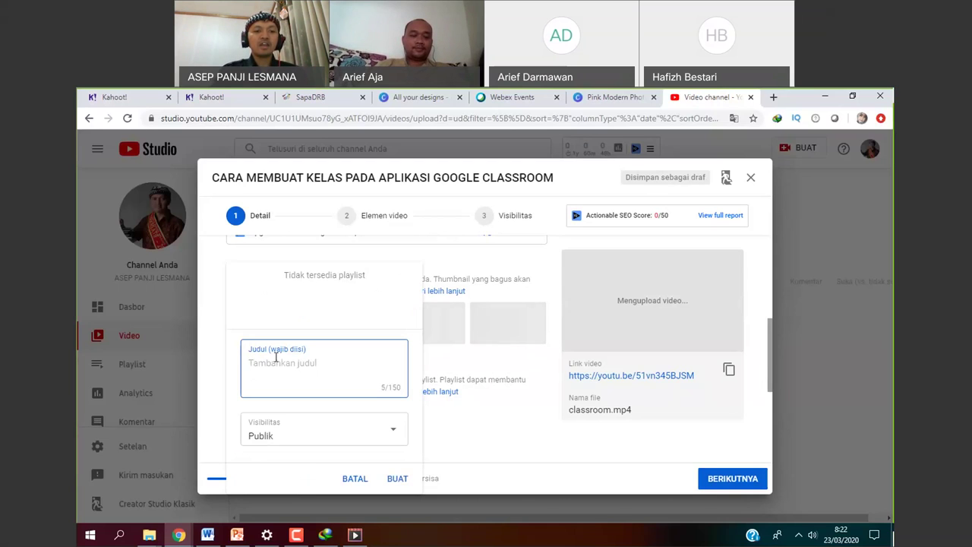
{"action": "type", "text": "Tutorial"}
{"action": "left_click", "coordinate": [275, 364]}
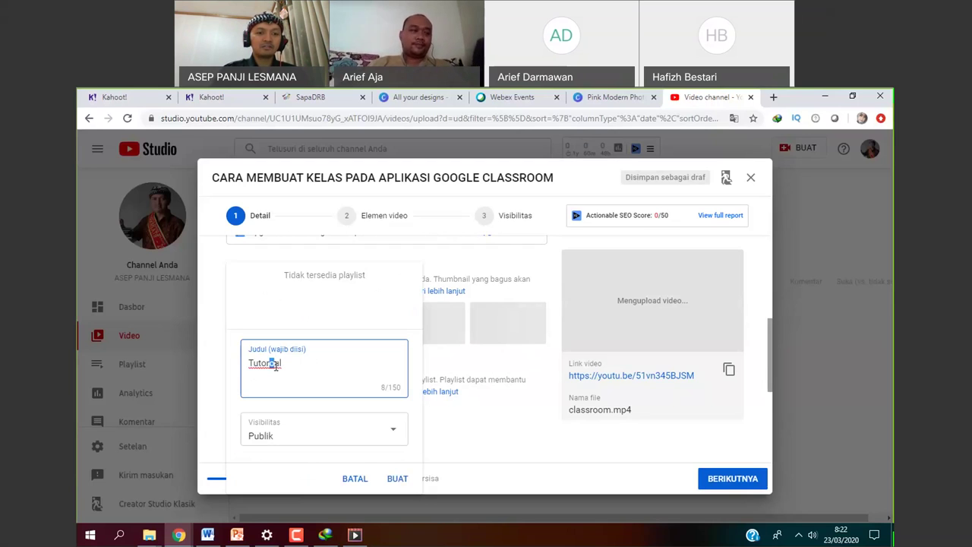
{"action": "left_click", "coordinate": [393, 480]}
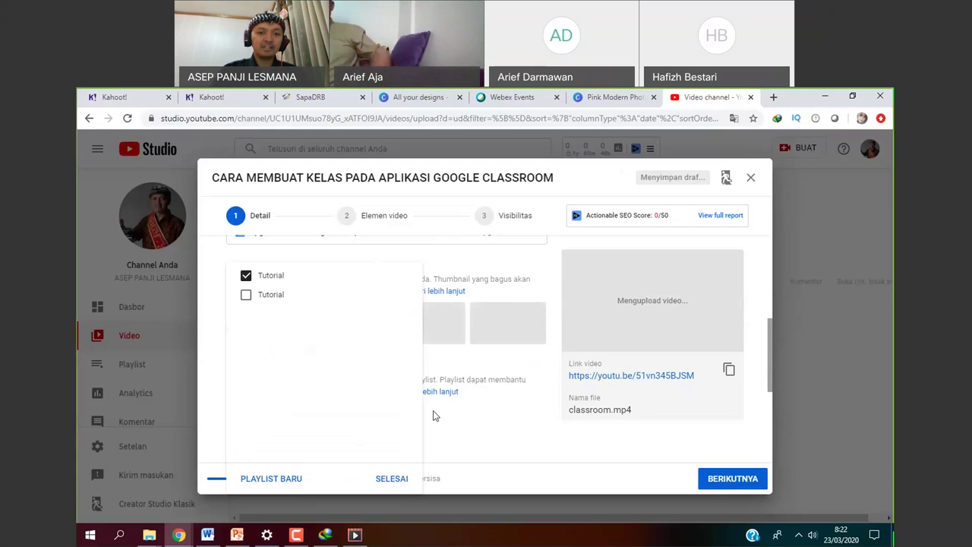
{"action": "left_click", "coordinate": [392, 479]}
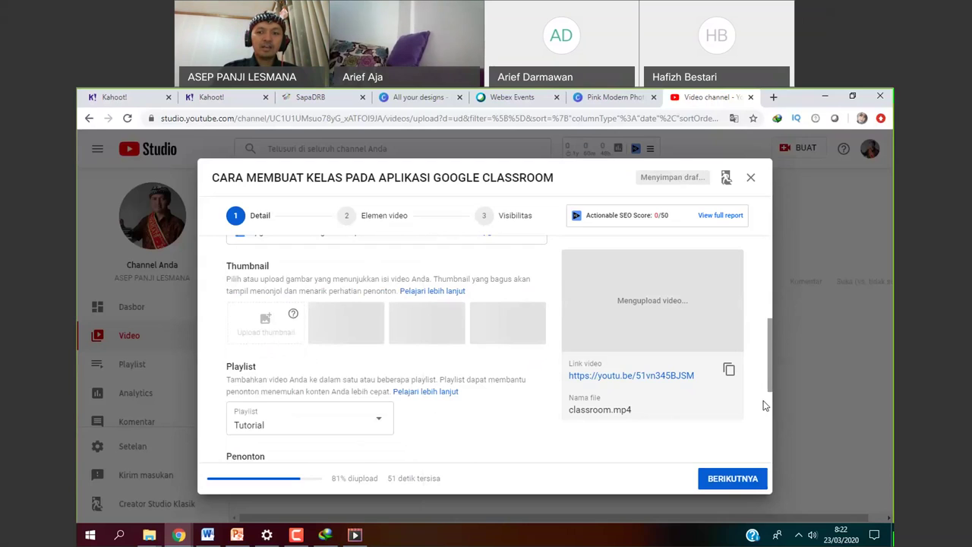
Expand the additional upload options and enter the tags classroom, kelas, dasarclassroom.
{"action": "scroll", "coordinate": [765, 405], "scroll_direction": "down", "scroll_amount": 1}
{"action": "scroll", "coordinate": [351, 443], "scroll_direction": "down", "scroll_amount": 2}
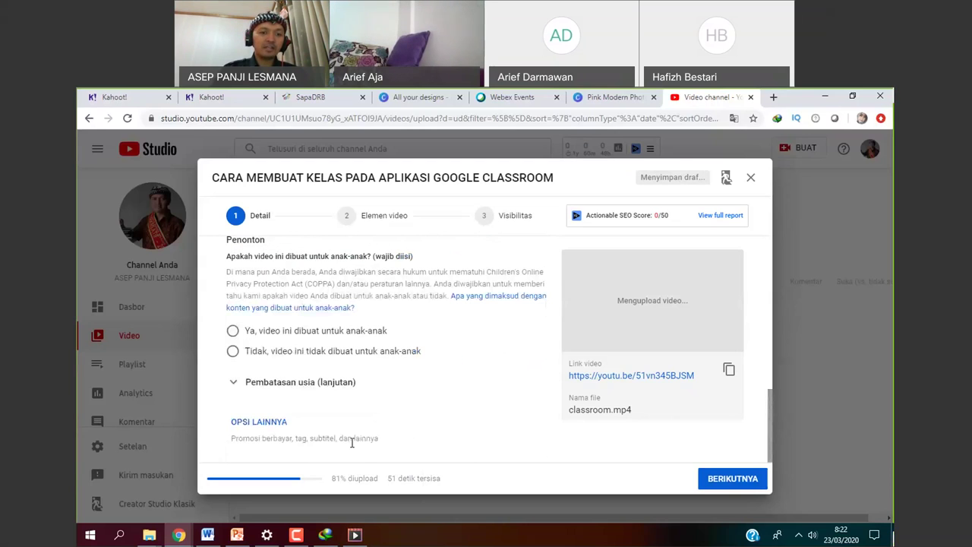
{"action": "left_click", "coordinate": [259, 422]}
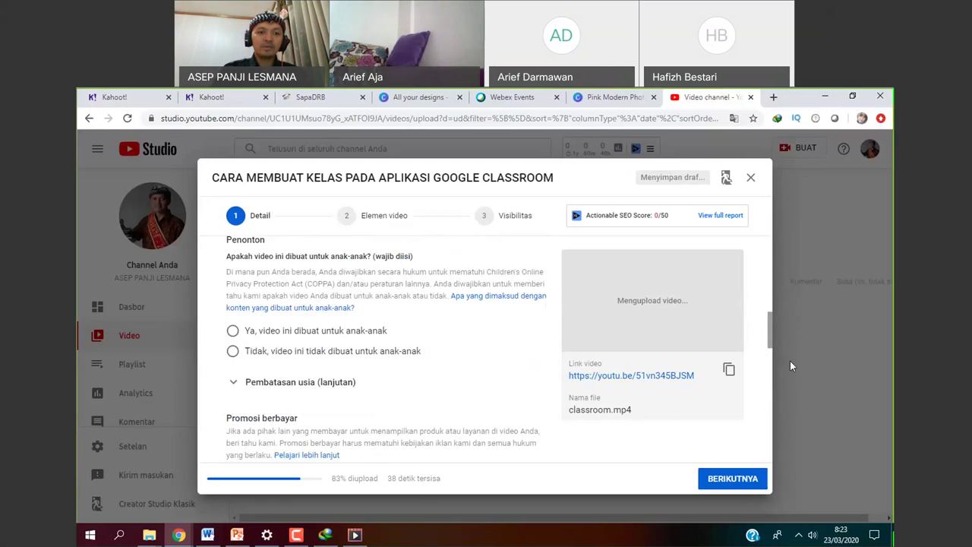
{"action": "scroll", "coordinate": [771, 369], "scroll_direction": "down", "scroll_amount": 4}
{"action": "left_click", "coordinate": [300, 343]}
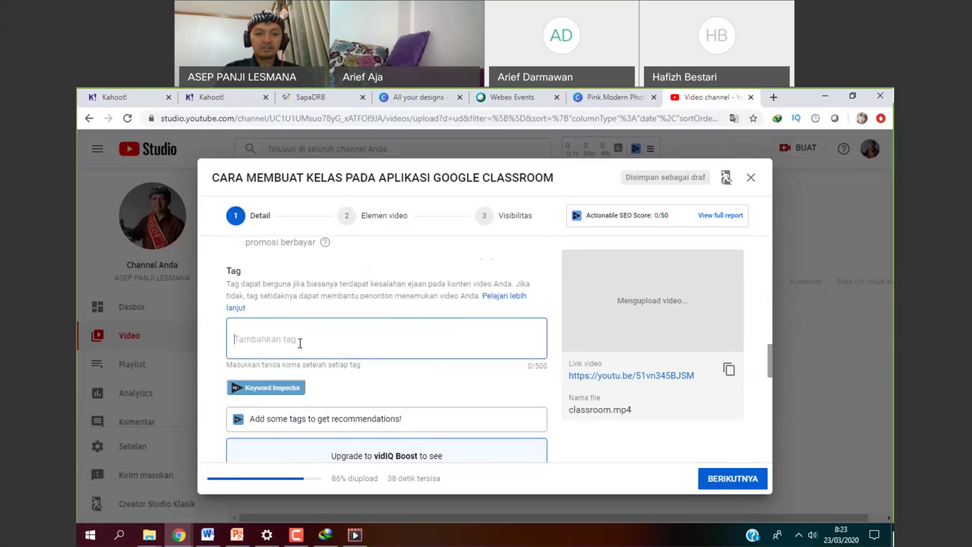
{"action": "type", "text": "clas"}
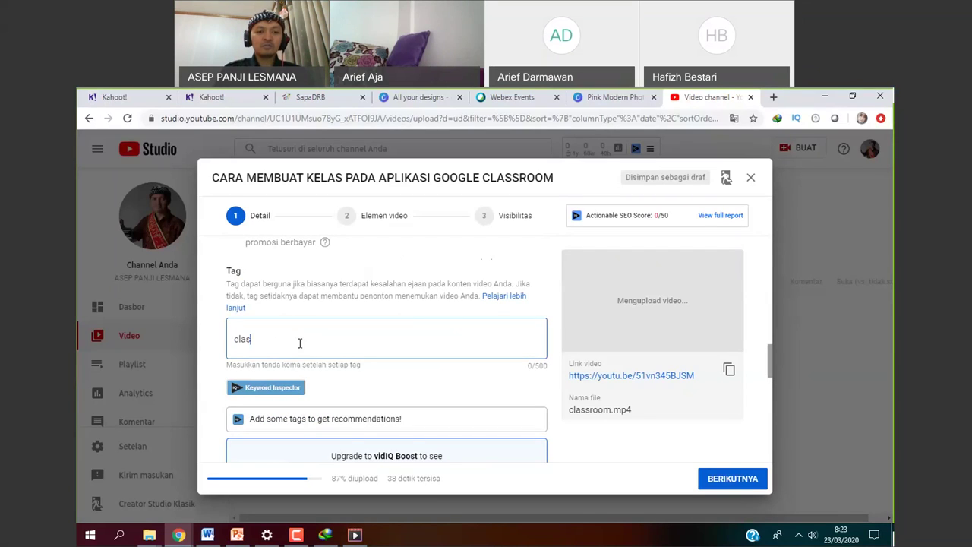
{"action": "type", "text": "sroom"}
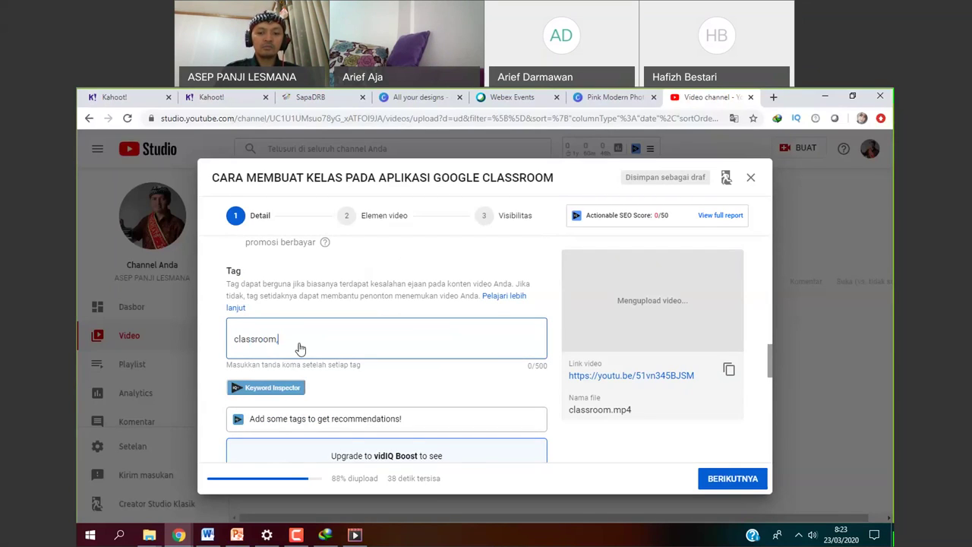
{"action": "type", "text": ","}
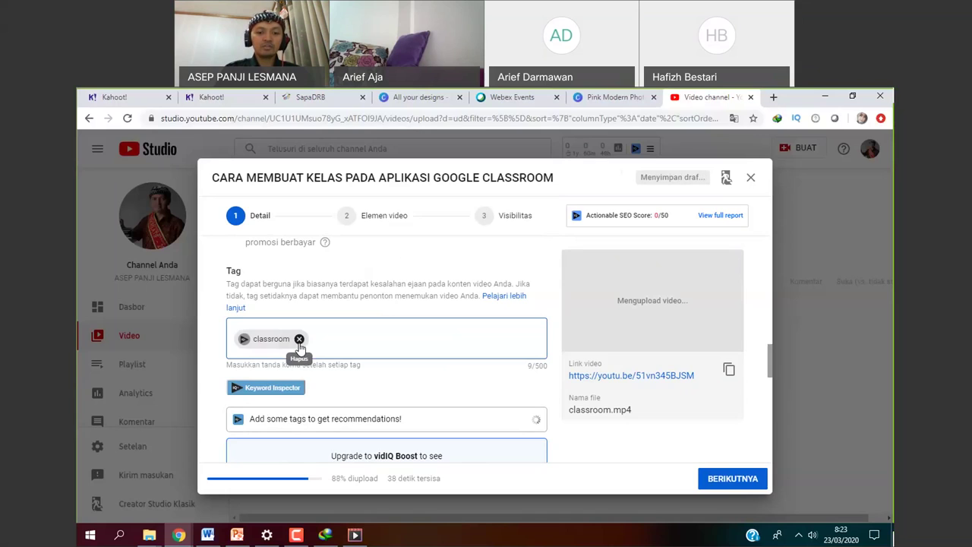
{"action": "type", "text": "kelas,"}
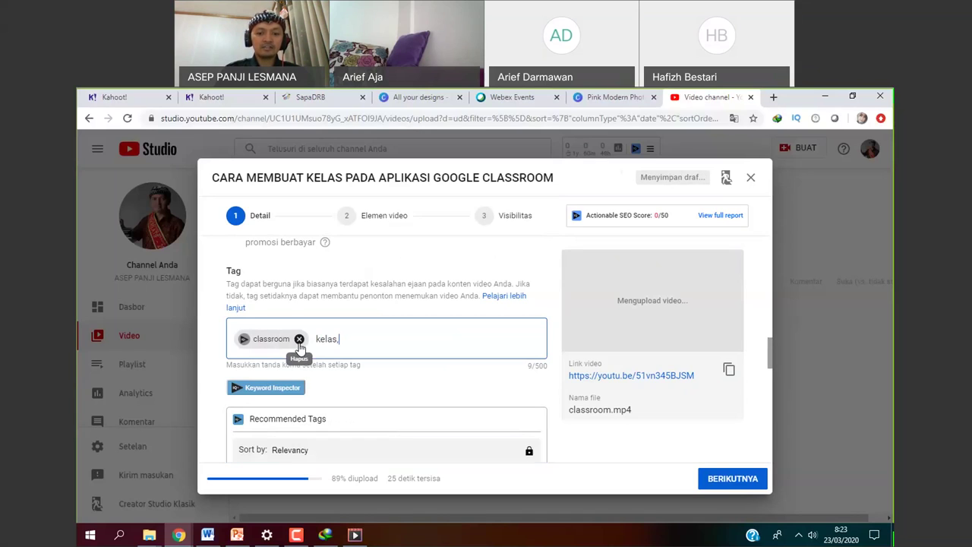
{"action": "type", "text": "d"}
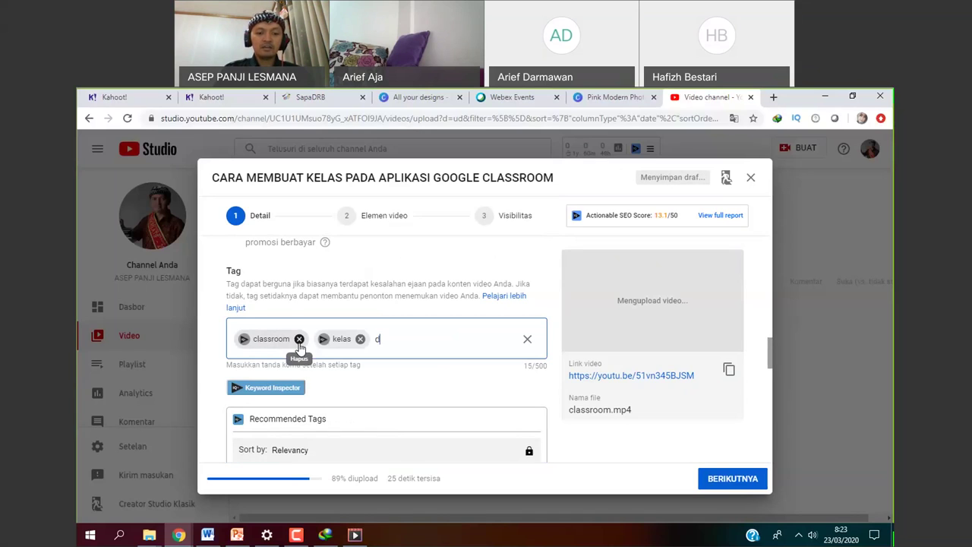
{"action": "type", "text": "asarclass"}
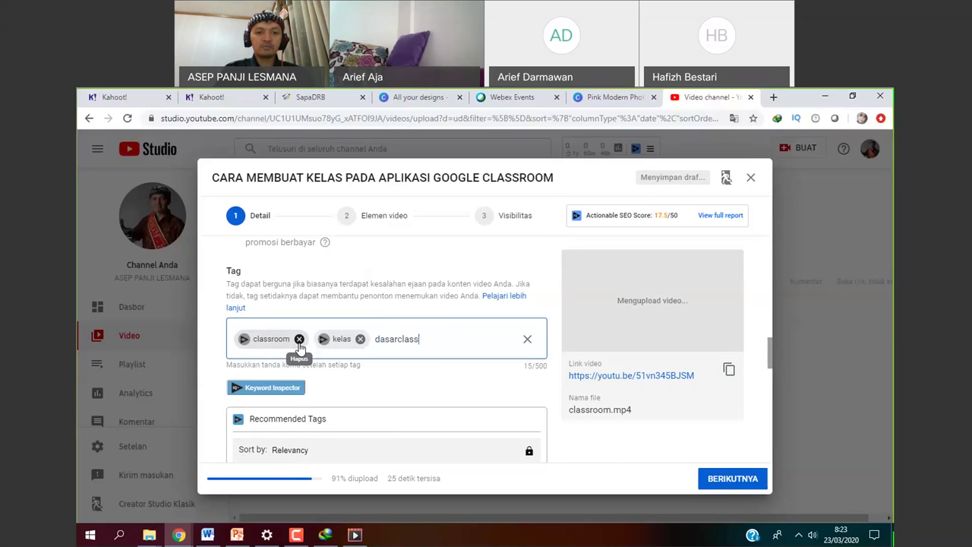
{"action": "type", "text": "roo"}
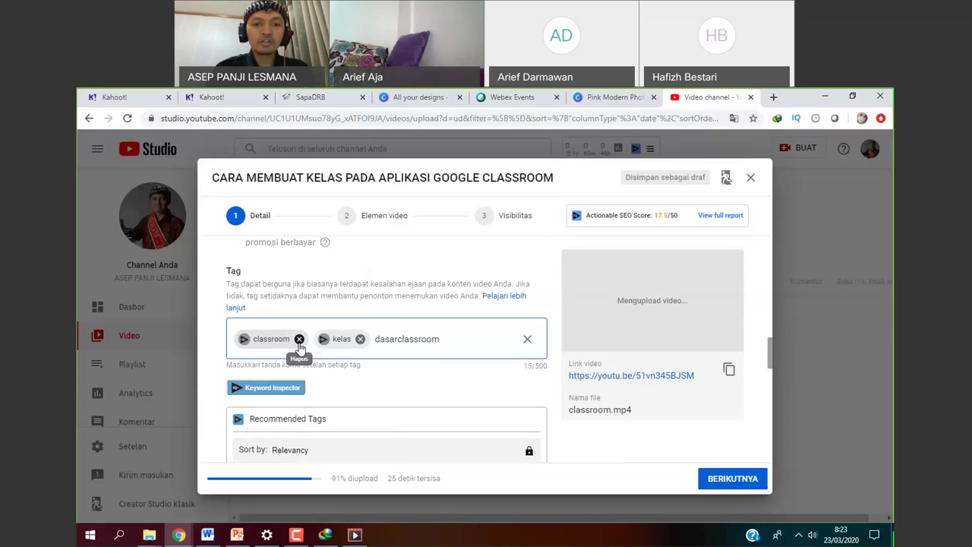
{"action": "type", "text": "m"}
Commit the last tag so classroom, kelas and dasarclassroom are all on the video.
{"action": "key", "text": "Return"}
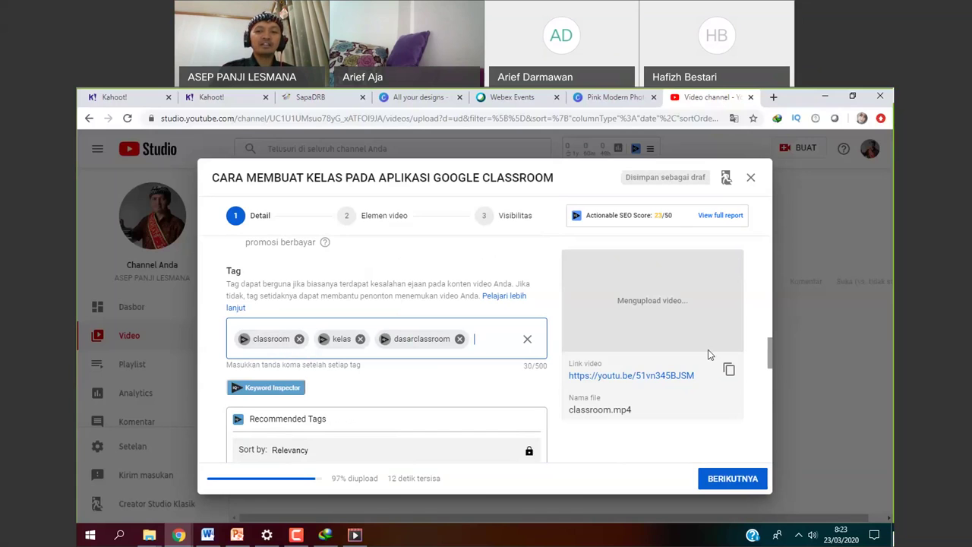
{"action": "left_click_drag", "start_coordinate": [770, 364], "coordinate": [771, 285]}
Switch to the browser tab holding the Canva 'Pink Modern Photo' thumbnail design.
{"action": "scroll", "coordinate": [766, 425], "scroll_direction": "down", "scroll_amount": 1}
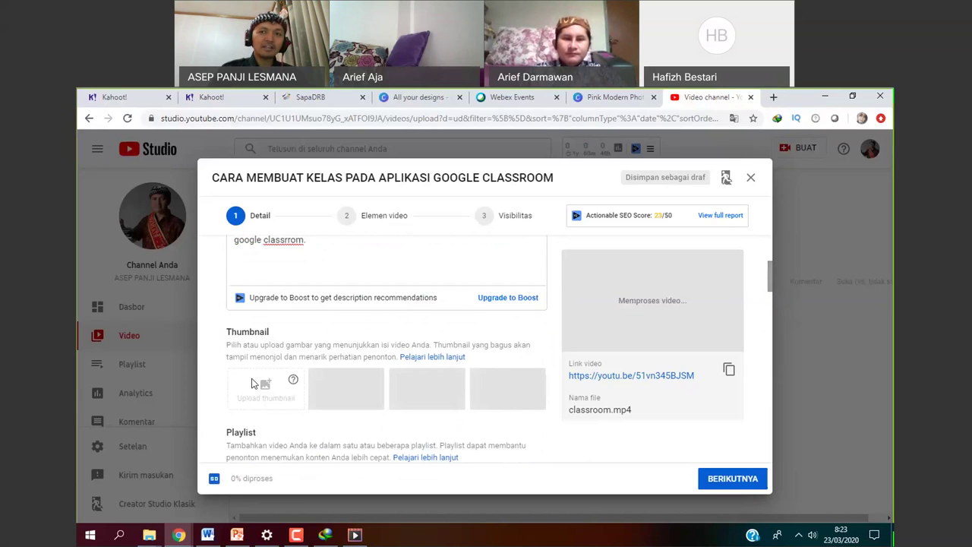
{"action": "left_click", "coordinate": [615, 96]}
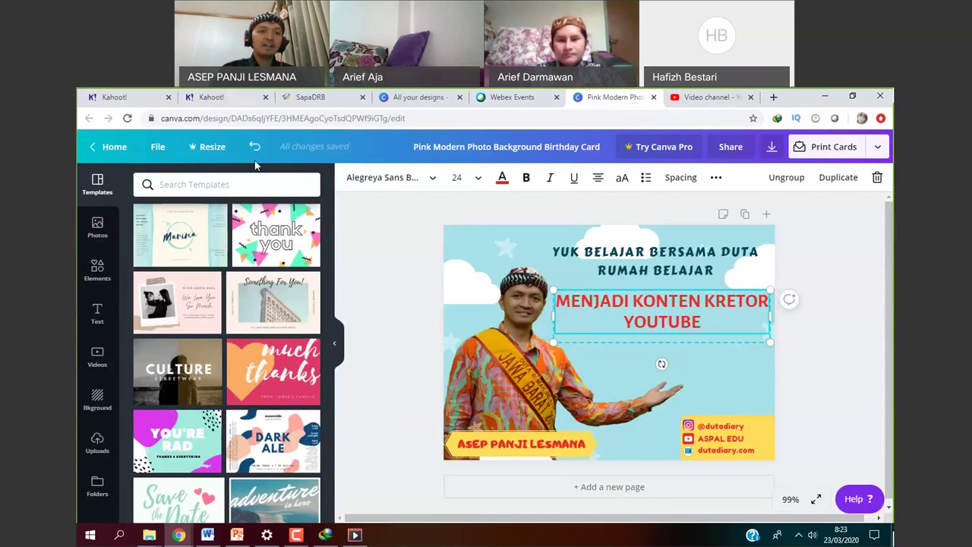
Trim the address bar URL down to canva.com and load the Canva home page.
{"action": "left_click_drag", "start_coordinate": [201, 119], "coordinate": [334, 123]}
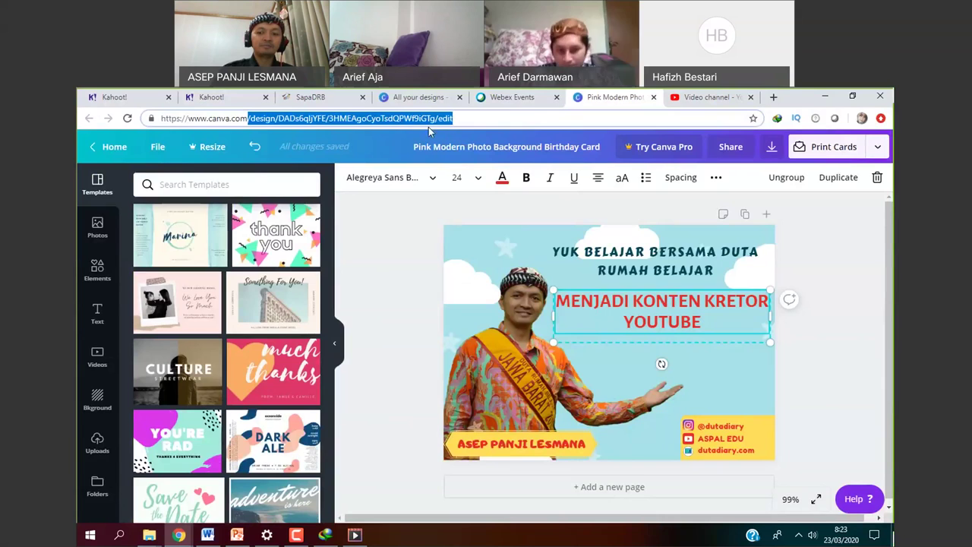
{"action": "key", "text": "shift+End"}
{"action": "key", "text": "Delete"}
{"action": "key", "text": "Return"}
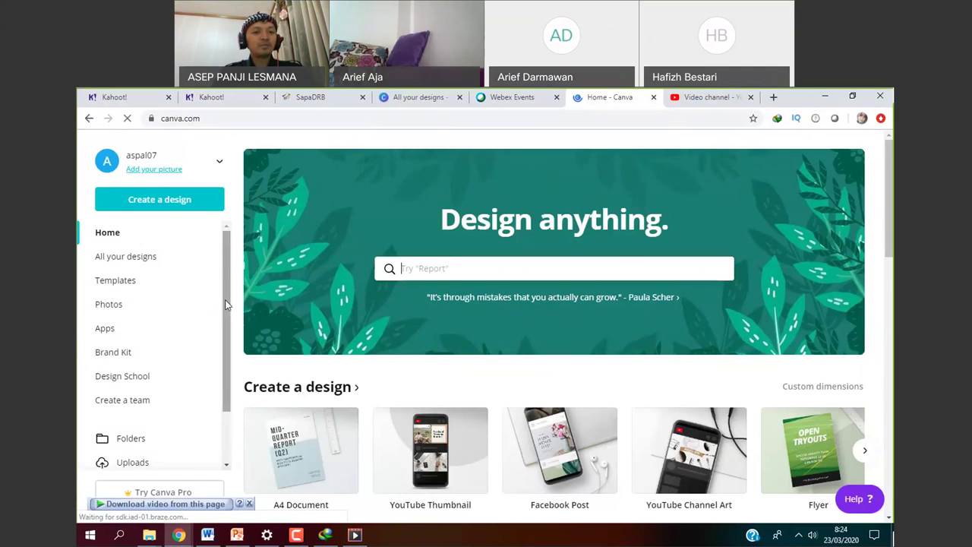
Start a new design in the YouTube Thumbnail format from Create a design.
{"action": "scroll", "coordinate": [225, 303], "scroll_direction": "down", "scroll_amount": 1}
{"action": "scroll", "coordinate": [223, 281], "scroll_direction": "up", "scroll_amount": 1}
{"action": "scroll", "coordinate": [223, 289], "scroll_direction": "down", "scroll_amount": 1}
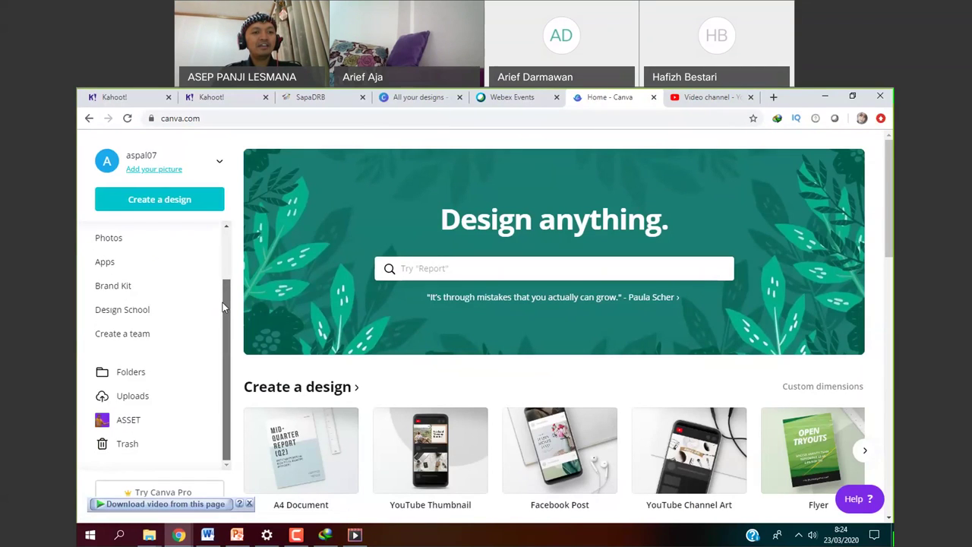
{"action": "scroll", "coordinate": [224, 297], "scroll_direction": "up", "scroll_amount": 1}
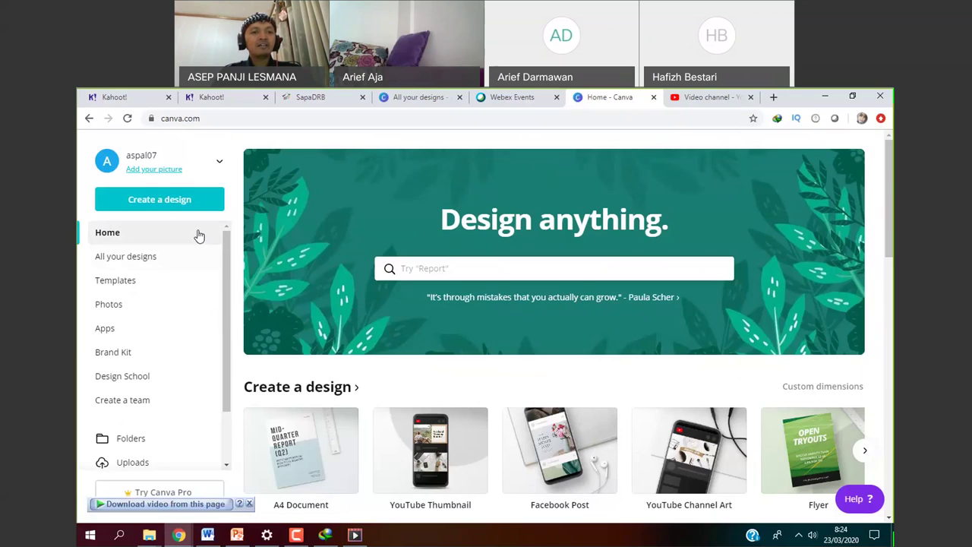
{"action": "left_click", "coordinate": [159, 201]}
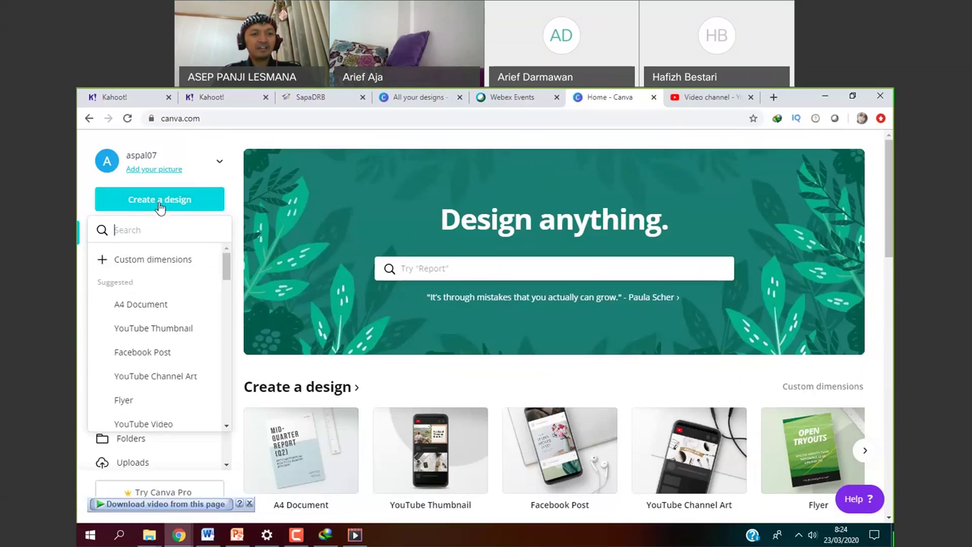
{"action": "left_click", "coordinate": [158, 329]}
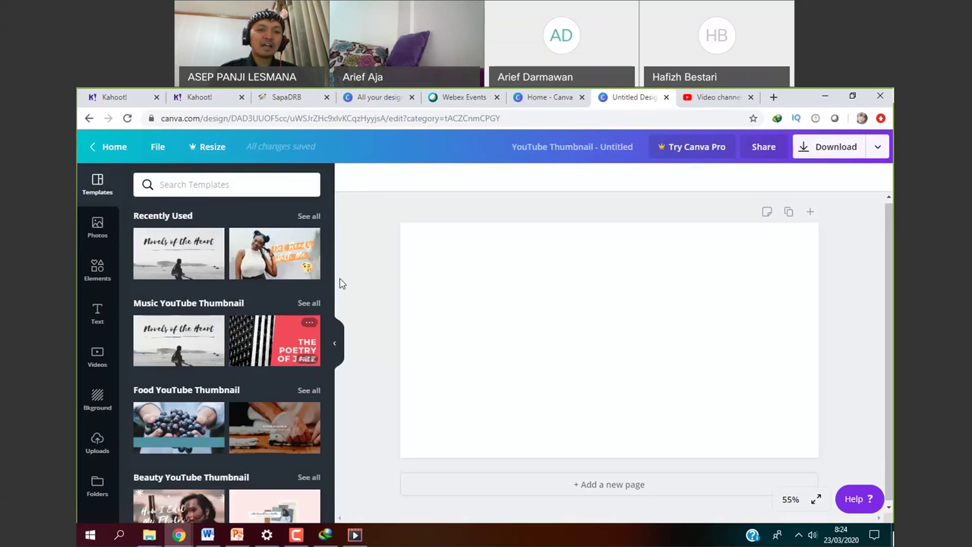
Apply 'The Creative Process' template from All results to the blank thumbnail.
{"action": "scroll", "coordinate": [324, 309], "scroll_direction": "down", "scroll_amount": 3}
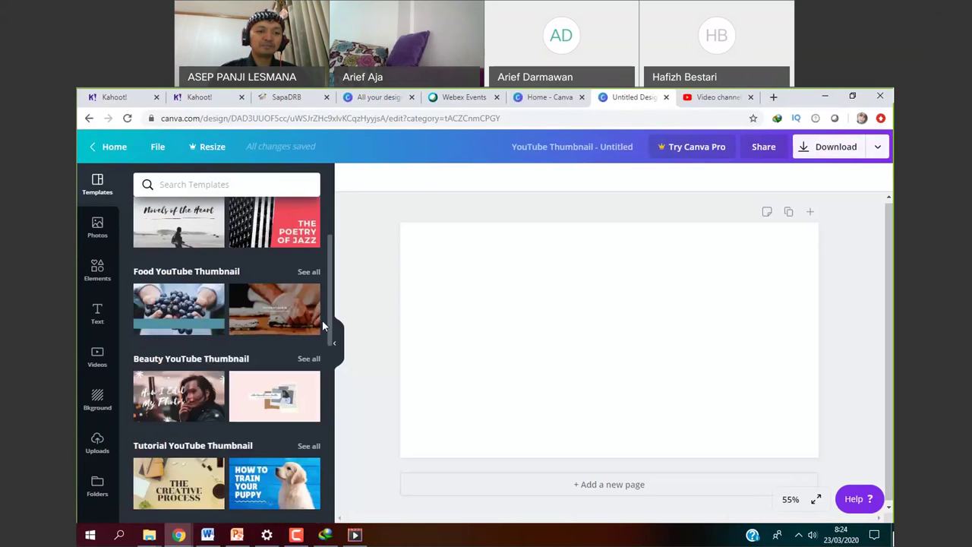
{"action": "left_click_drag", "start_coordinate": [325, 320], "coordinate": [337, 460]}
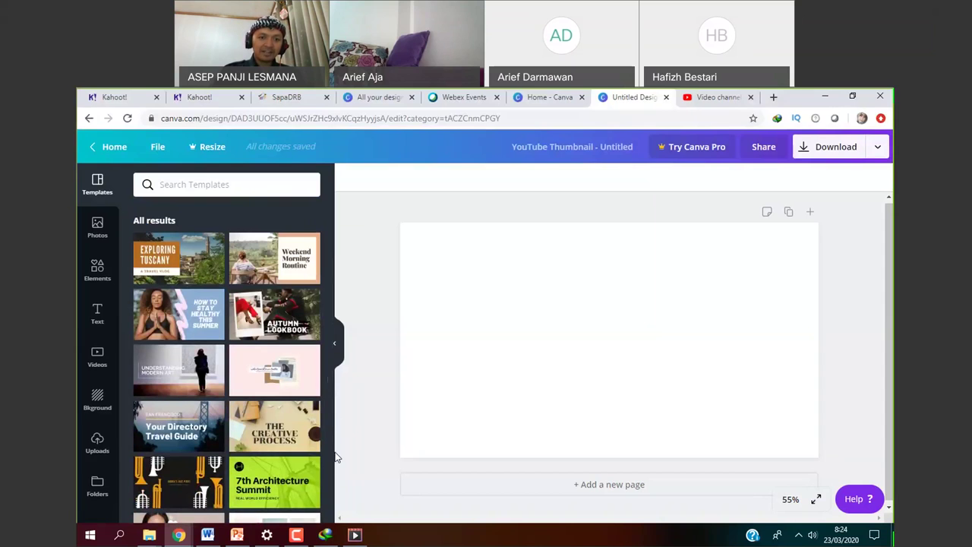
{"action": "left_click", "coordinate": [278, 442]}
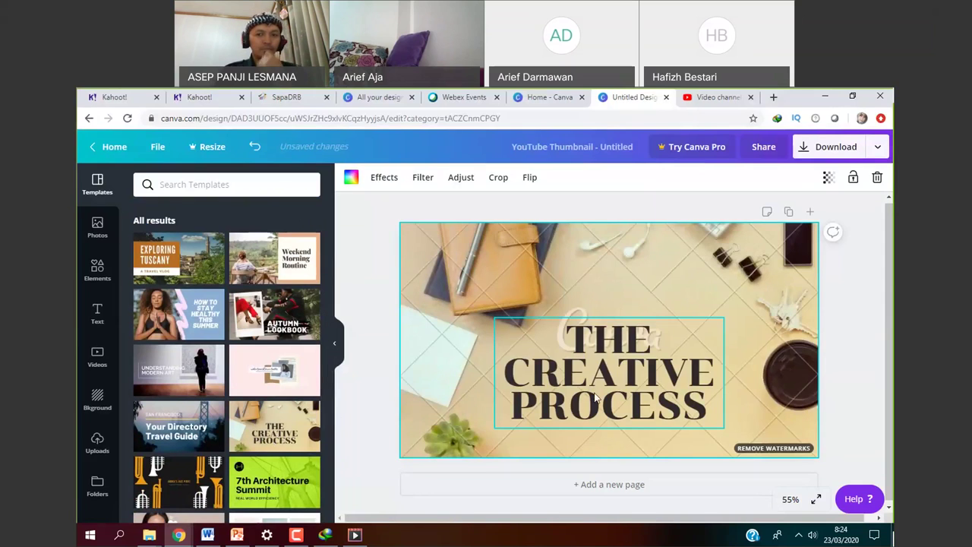
Replace the title text with 'CARA MEMBUAT KELAS DI GOOGLE CLASSROOM'.
{"action": "left_click", "coordinate": [686, 404]}
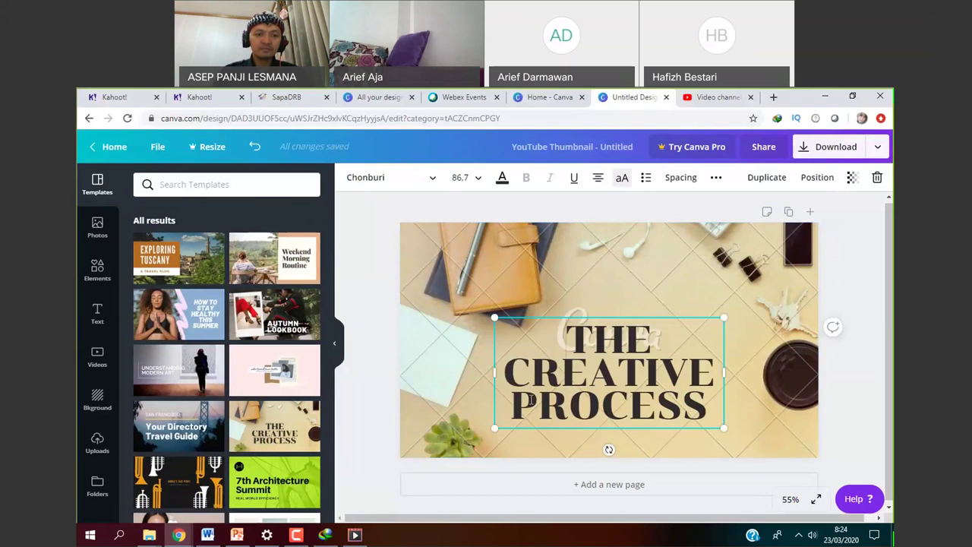
{"action": "double_click", "coordinate": [607, 405]}
{"action": "left_click", "coordinate": [682, 406]}
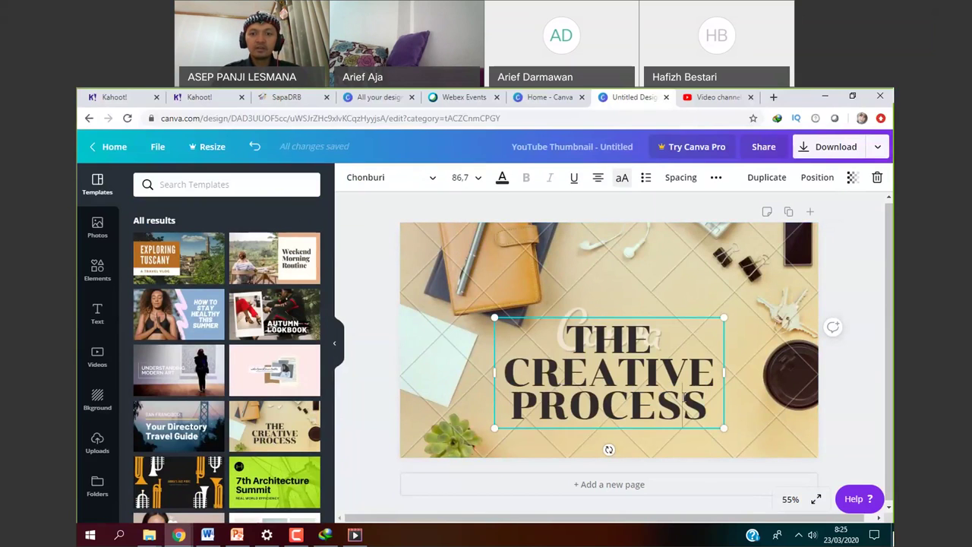
{"action": "left_click_drag", "start_coordinate": [683, 400], "coordinate": [590, 370]}
{"action": "left_click_drag", "start_coordinate": [591, 370], "coordinate": [576, 342]}
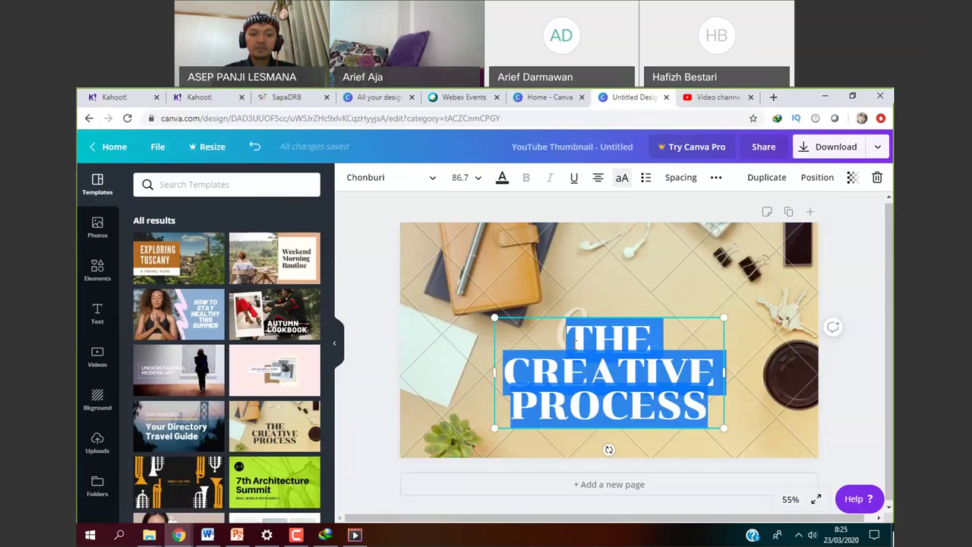
{"action": "type", "text": "CARA"}
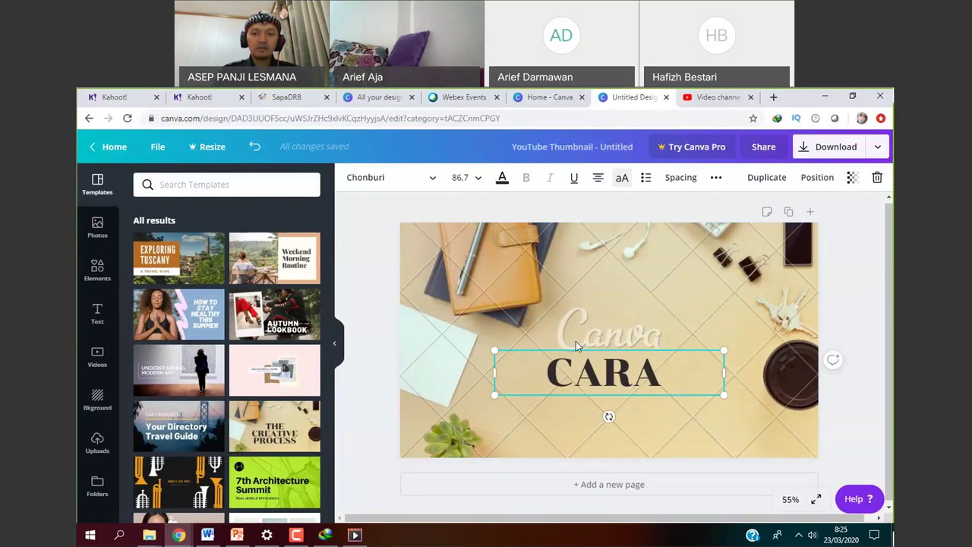
{"action": "type", "text": " MEMBUAT KELAS"}
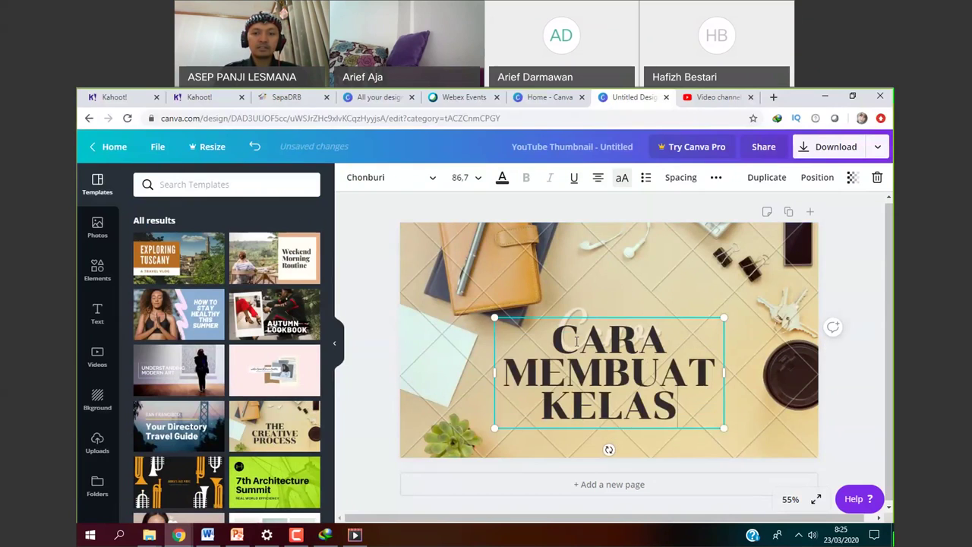
{"action": "type", "text": " DI GO"}
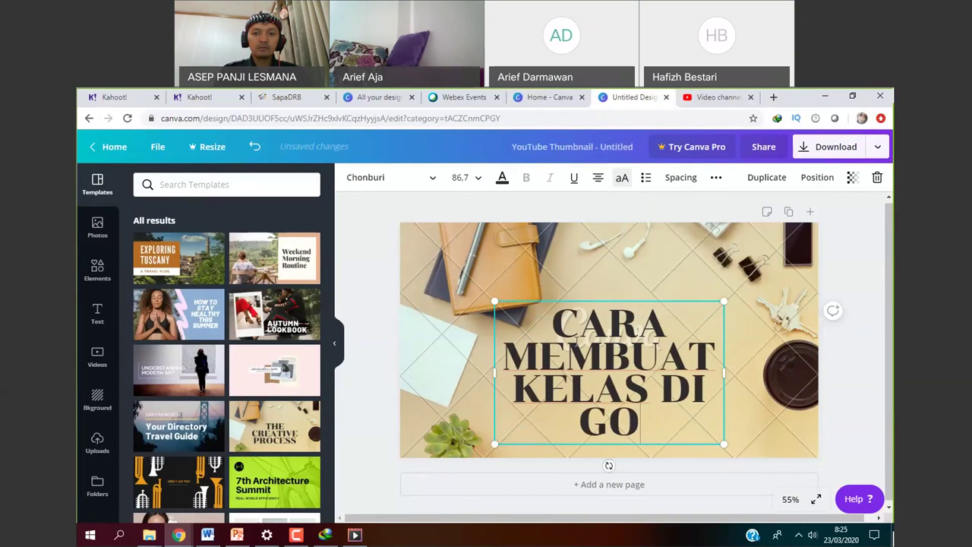
{"action": "type", "text": "OGLE CLASSROOM"}
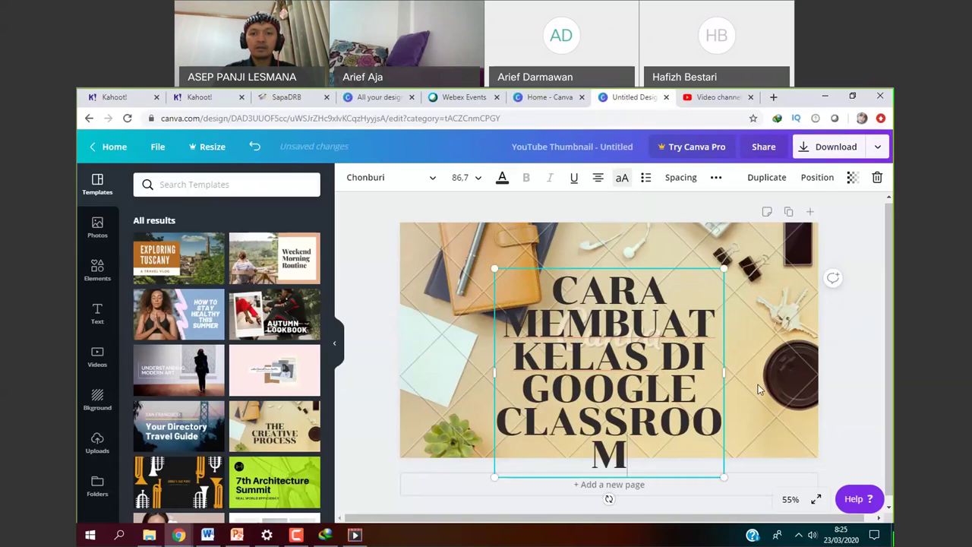
{"action": "left_click", "coordinate": [493, 372]}
Widen the title box on both sides so CLASSROOM fits, then add a second page.
{"action": "left_click", "coordinate": [499, 372]}
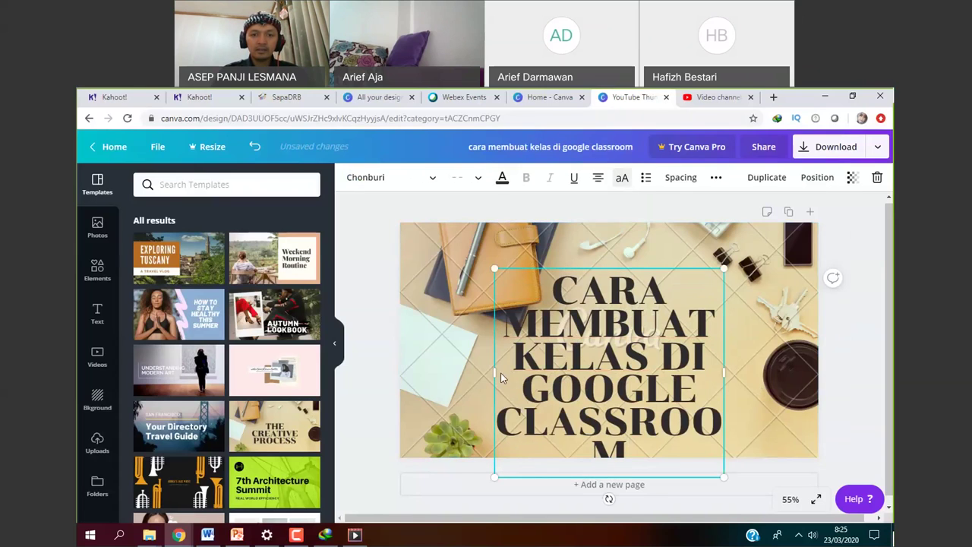
{"action": "left_click_drag", "start_coordinate": [496, 374], "coordinate": [440, 374]}
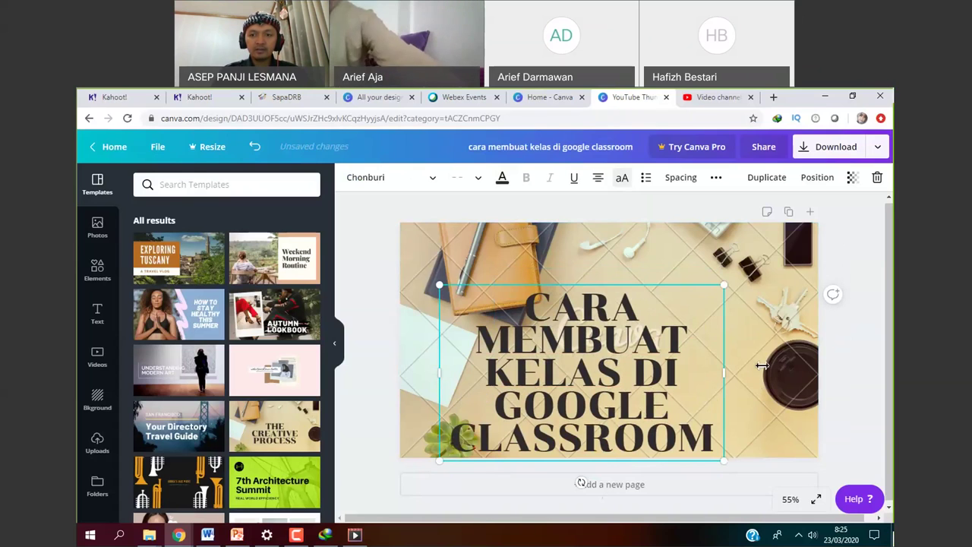
{"action": "left_click_drag", "start_coordinate": [723, 372], "coordinate": [778, 372]}
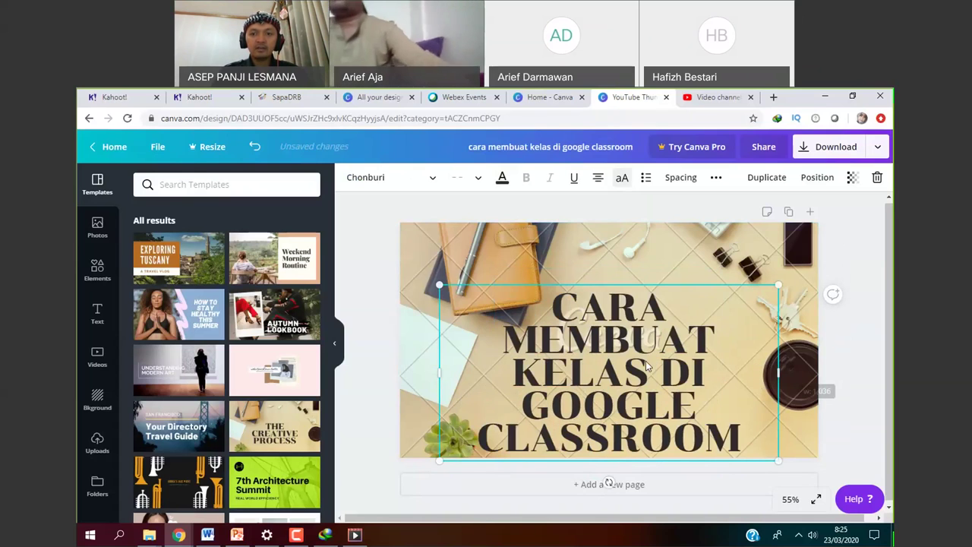
{"action": "left_click", "coordinate": [722, 480]}
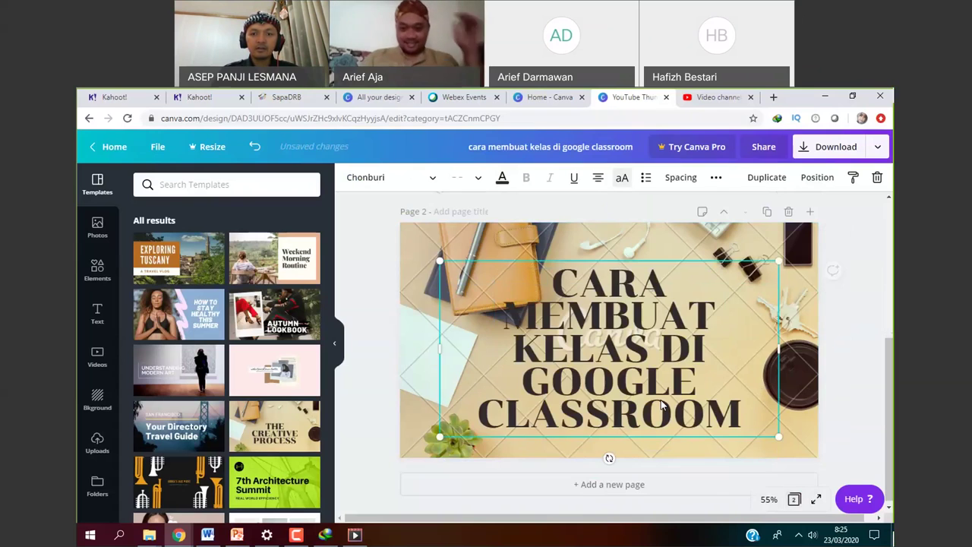
{"action": "left_click", "coordinate": [665, 454]}
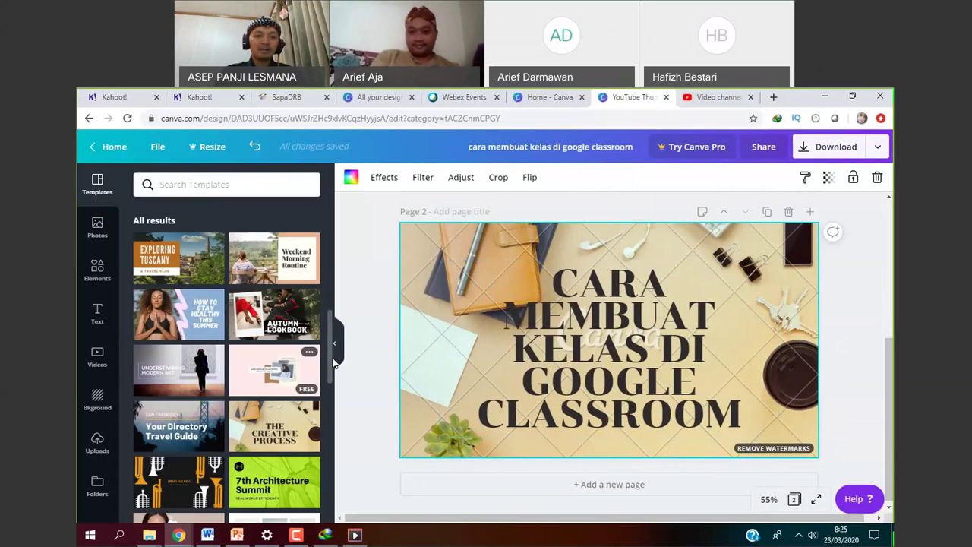
Apply the Social Media Management template, a blue box over a laptop photo, to page 2.
{"action": "scroll", "coordinate": [332, 363], "scroll_direction": "down", "scroll_amount": 1}
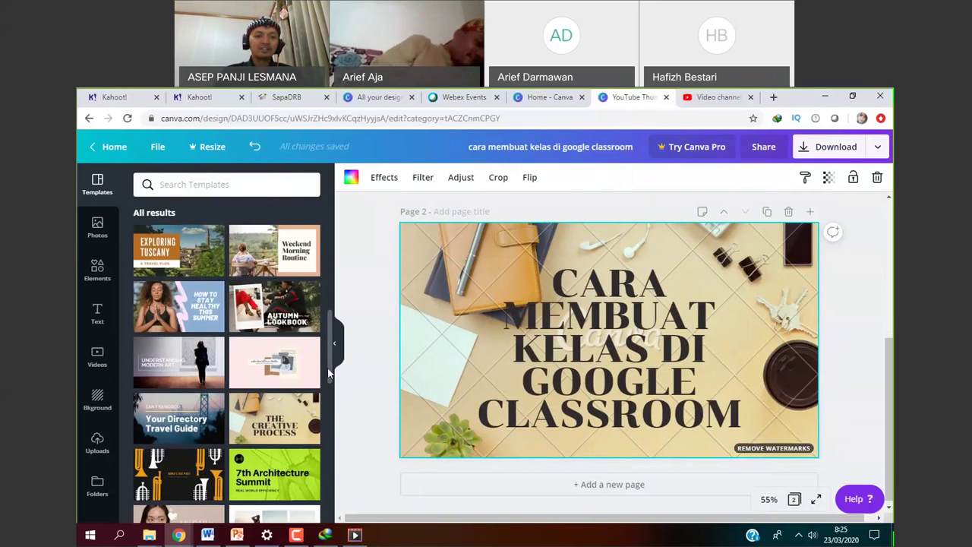
{"action": "scroll", "coordinate": [328, 379], "scroll_direction": "down", "scroll_amount": 2}
{"action": "scroll", "coordinate": [328, 402], "scroll_direction": "down", "scroll_amount": 2}
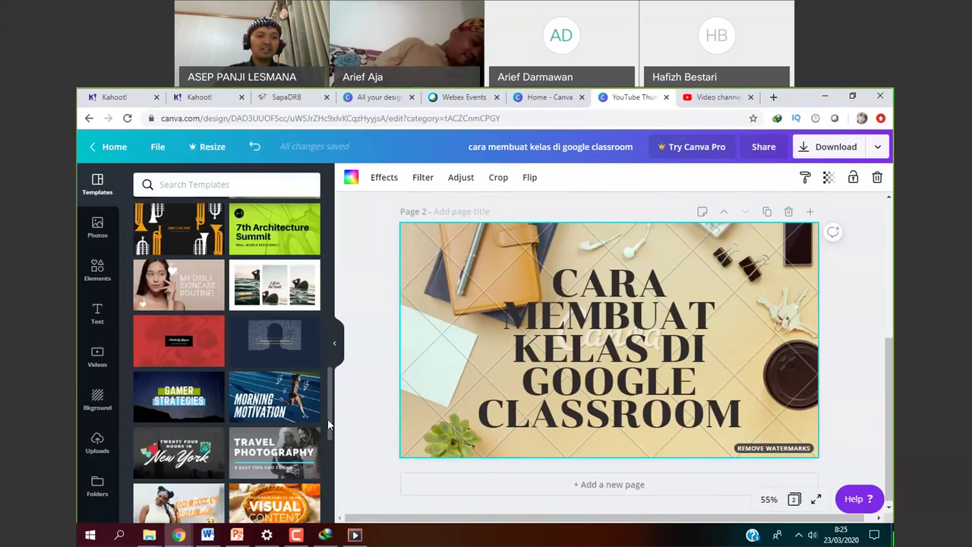
{"action": "scroll", "coordinate": [327, 430], "scroll_direction": "down", "scroll_amount": 1}
{"action": "scroll", "coordinate": [330, 448], "scroll_direction": "down", "scroll_amount": 2}
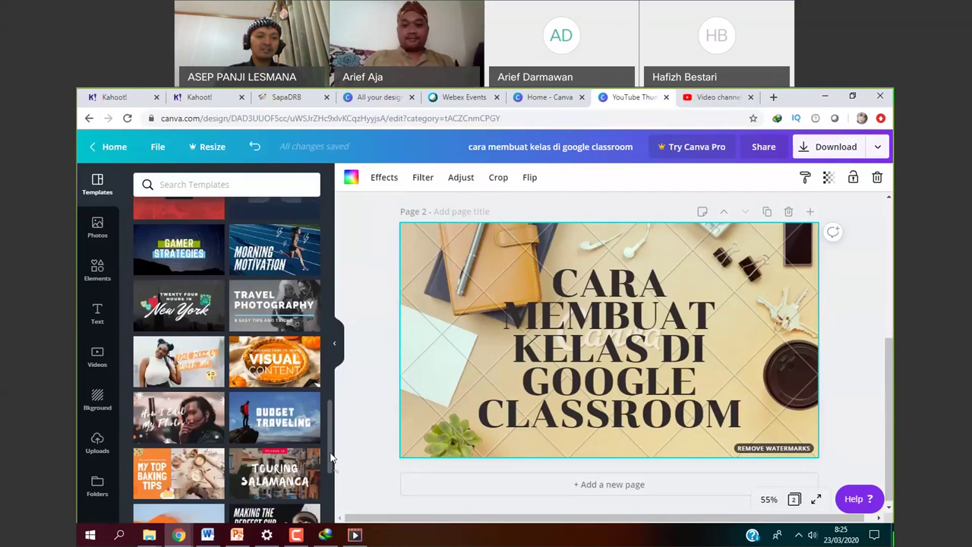
{"action": "scroll", "coordinate": [331, 457], "scroll_direction": "down", "scroll_amount": 1}
{"action": "scroll", "coordinate": [333, 478], "scroll_direction": "down", "scroll_amount": 2}
{"action": "scroll", "coordinate": [332, 489], "scroll_direction": "down", "scroll_amount": 2}
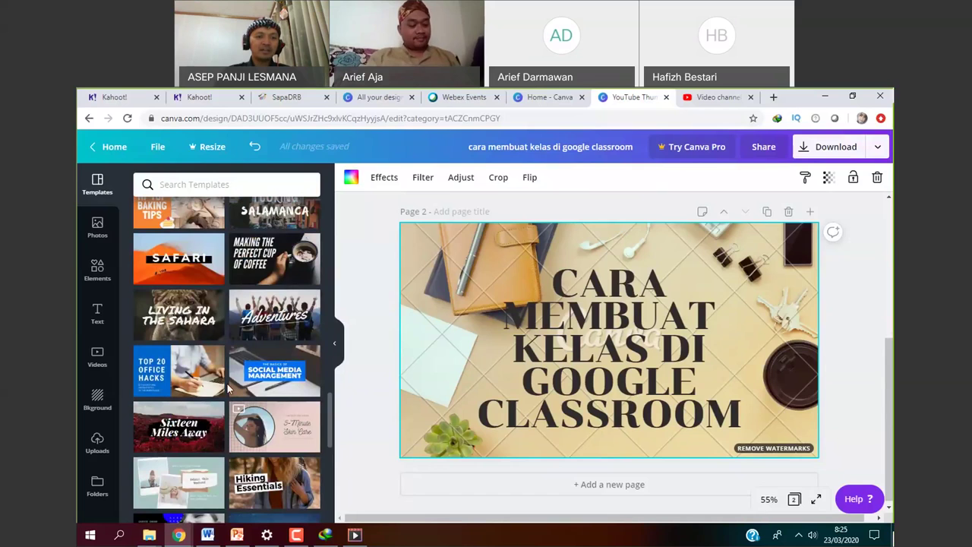
{"action": "left_click", "coordinate": [274, 371]}
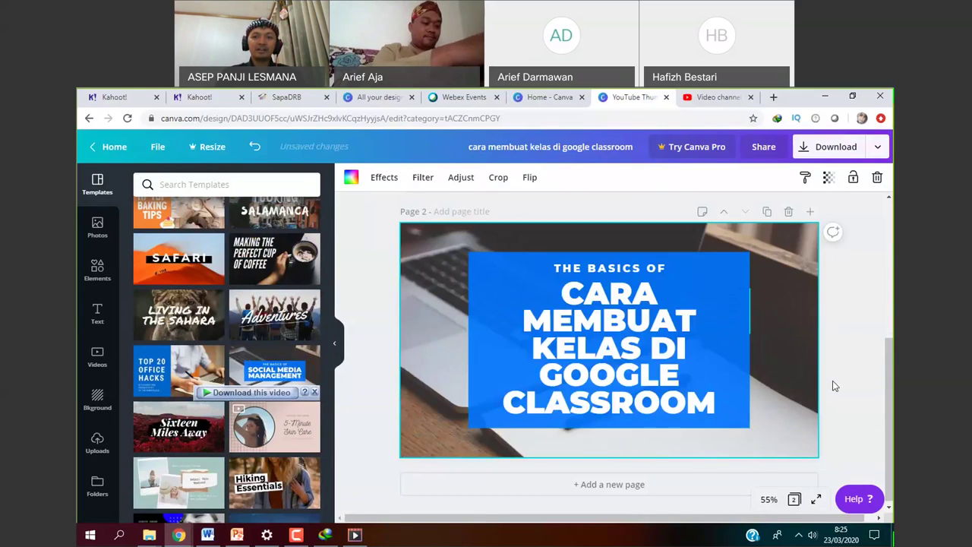
Widen the blue title group and delete its 'THE BASICS OF' line.
{"action": "left_click", "coordinate": [746, 367]}
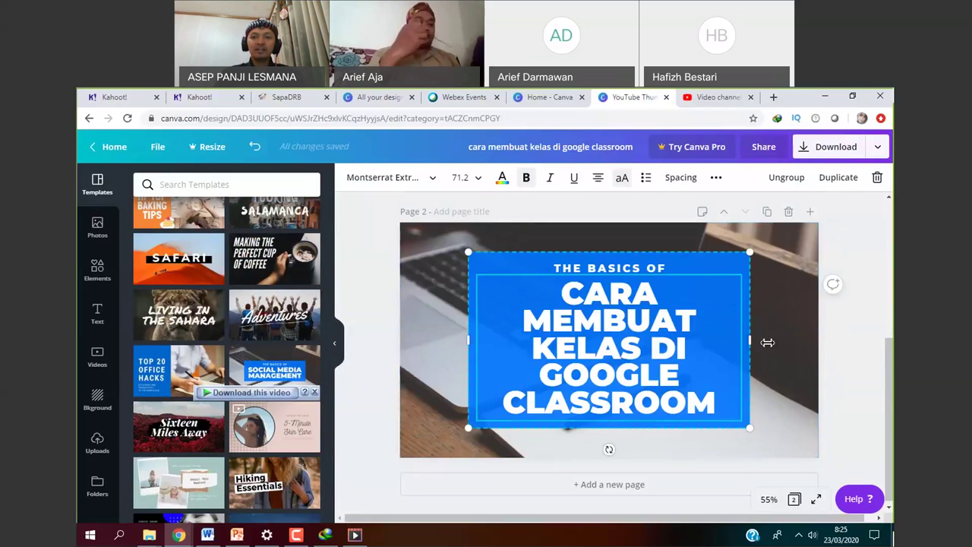
{"action": "left_click_drag", "start_coordinate": [768, 343], "coordinate": [802, 343]}
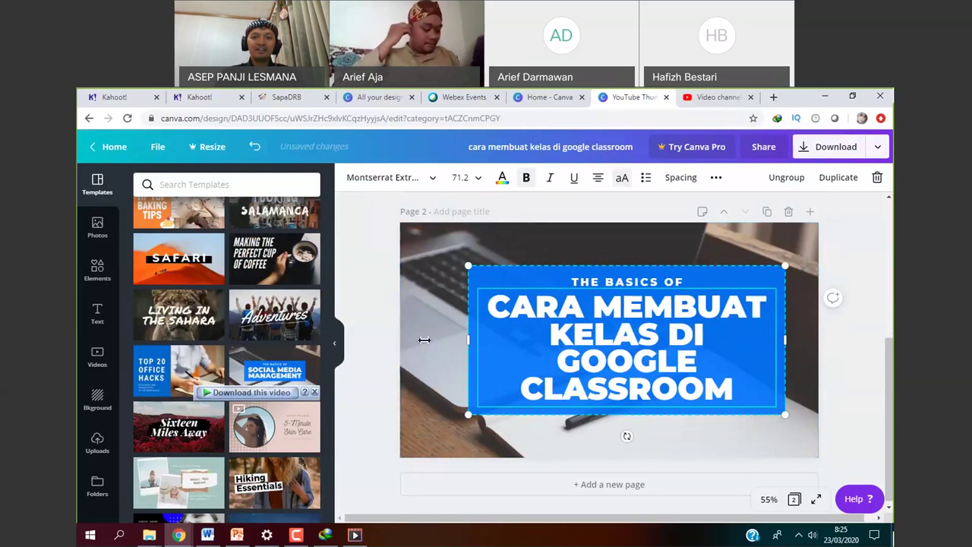
{"action": "left_click_drag", "start_coordinate": [467, 341], "coordinate": [423, 340]}
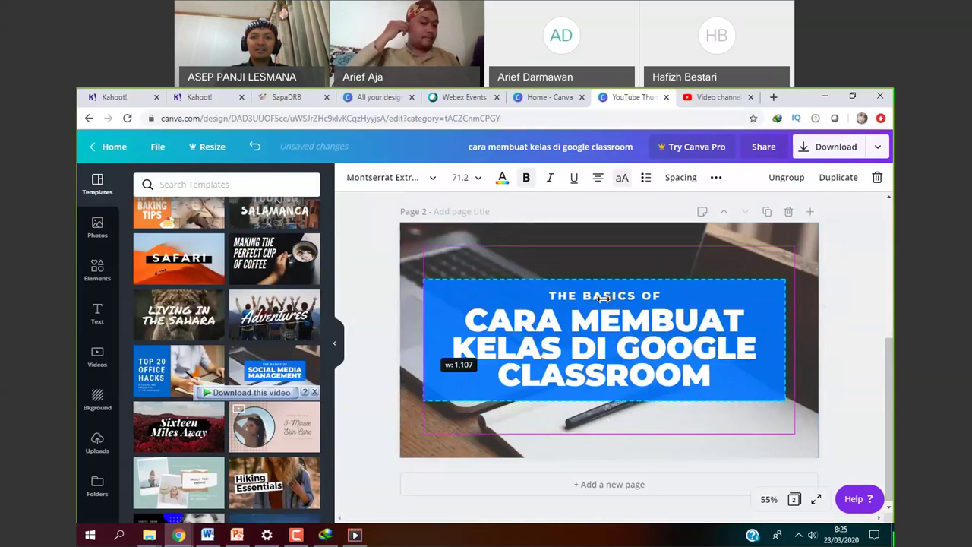
{"action": "left_click", "coordinate": [602, 299]}
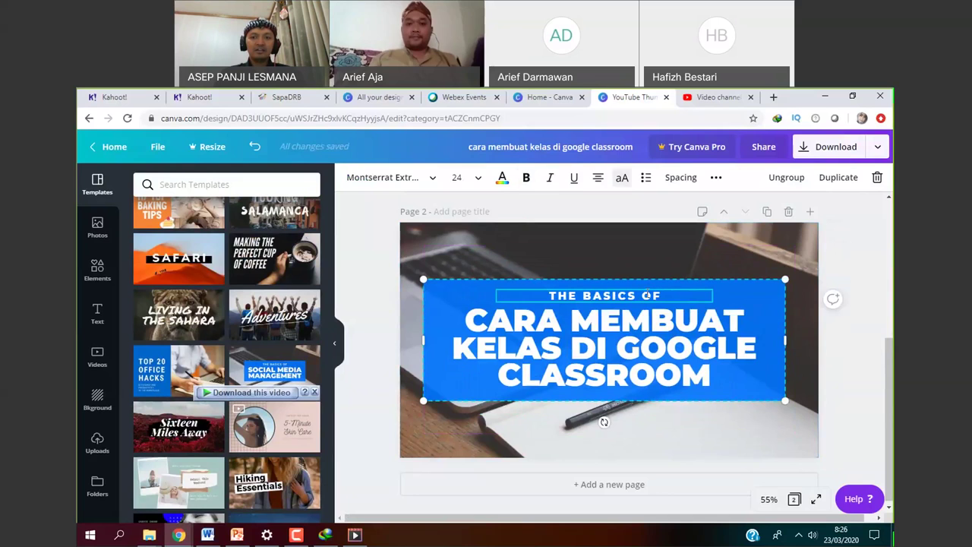
{"action": "left_click", "coordinate": [733, 412]}
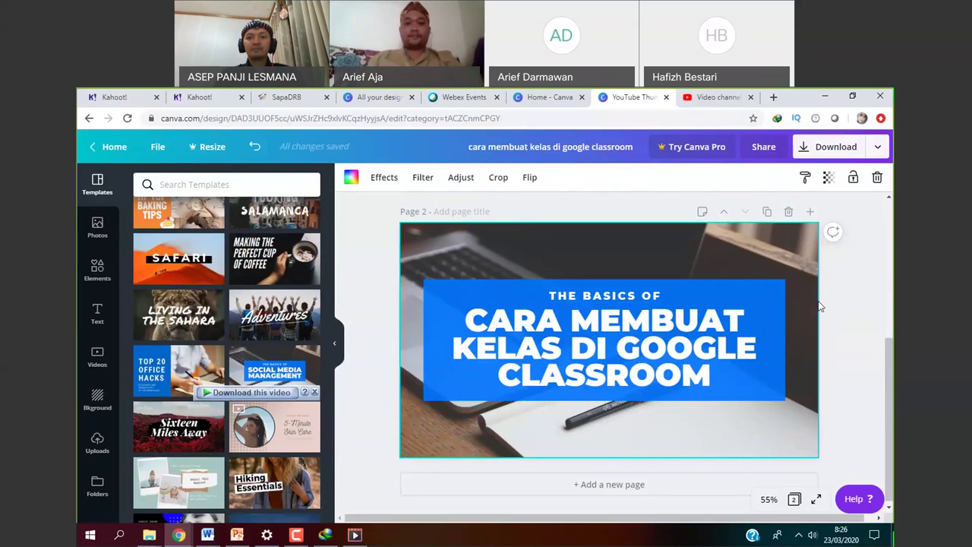
{"action": "left_click", "coordinate": [608, 297]}
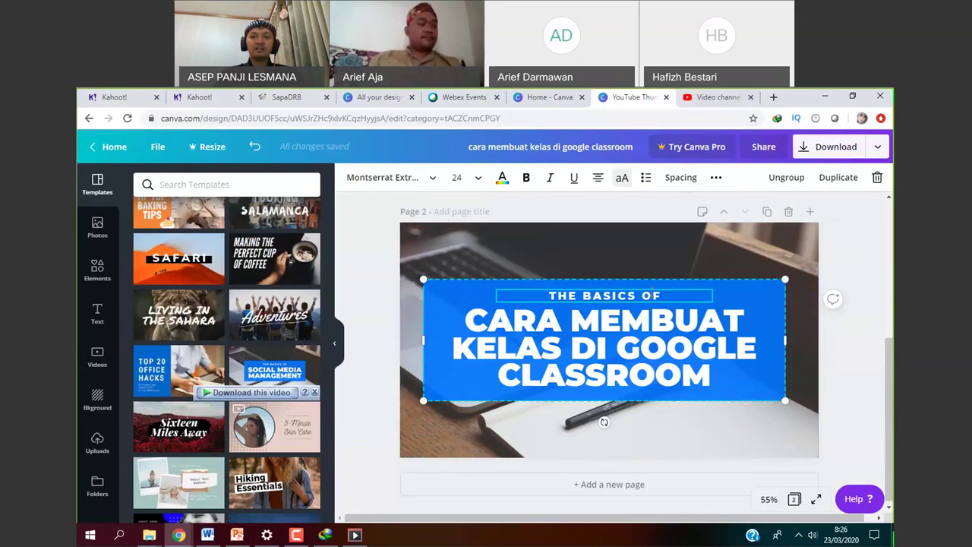
{"action": "key", "text": "BackSpace"}
{"action": "left_click", "coordinate": [759, 406]}
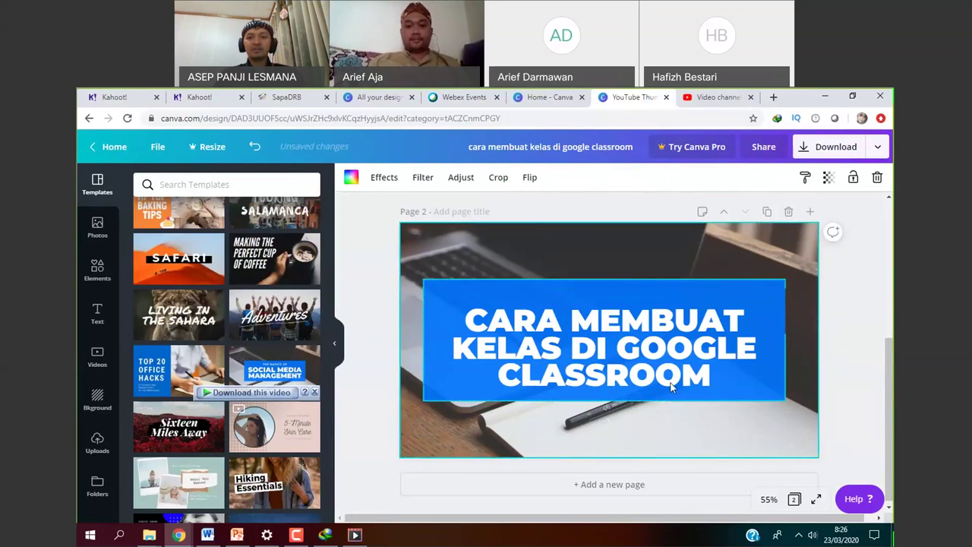
Nudge the title block until it sits vertically centred on page 2, then open Download.
{"action": "left_click", "coordinate": [649, 368]}
{"action": "left_click_drag", "start_coordinate": [656, 325], "coordinate": [656, 317]}
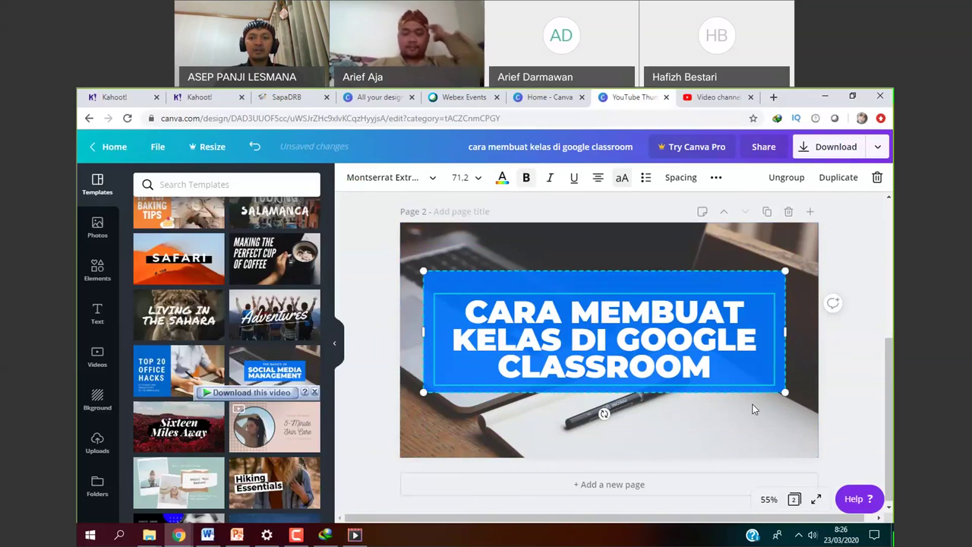
{"action": "left_click", "coordinate": [754, 410]}
{"action": "left_click", "coordinate": [745, 384]}
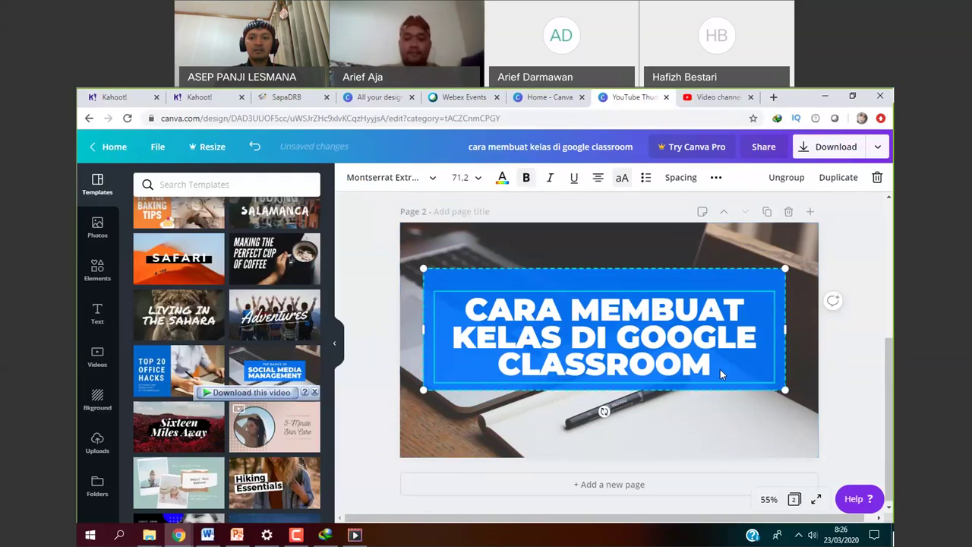
{"action": "key", "text": "shift+Up"}
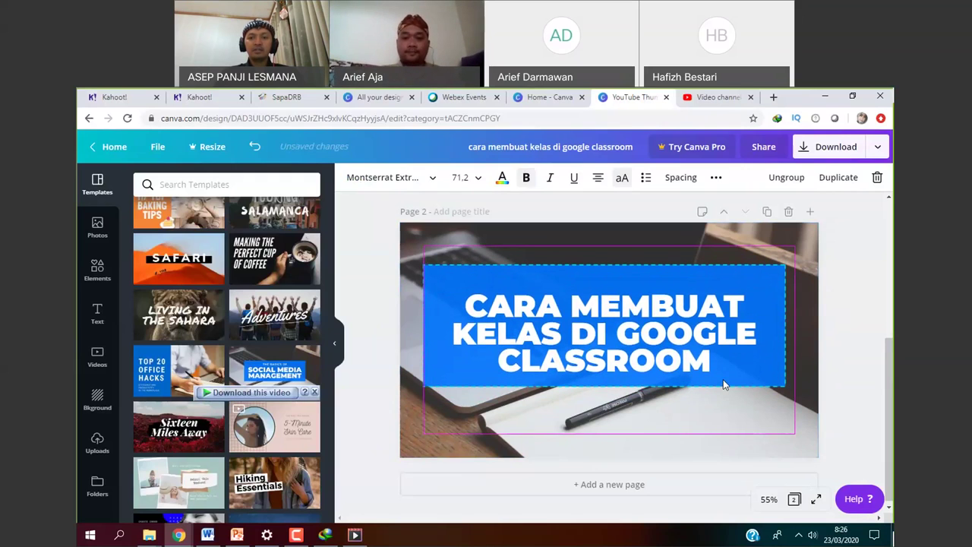
{"action": "key", "text": "shift+Down"}
{"action": "key", "text": "shift+Down"}
{"action": "key", "text": "shift+Down"}
{"action": "key", "text": "shift+Down"}
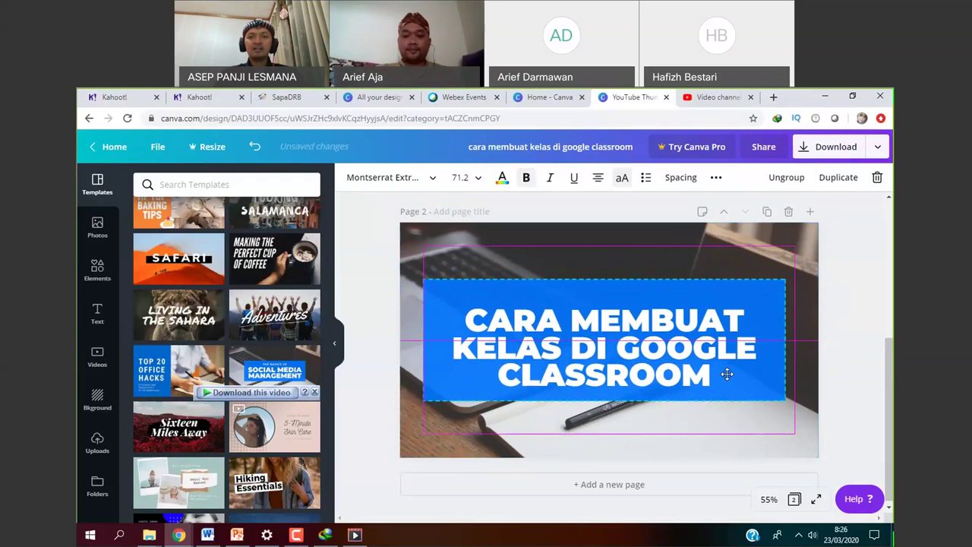
{"action": "key", "text": "shift+Up"}
{"action": "left_click", "coordinate": [845, 147]}
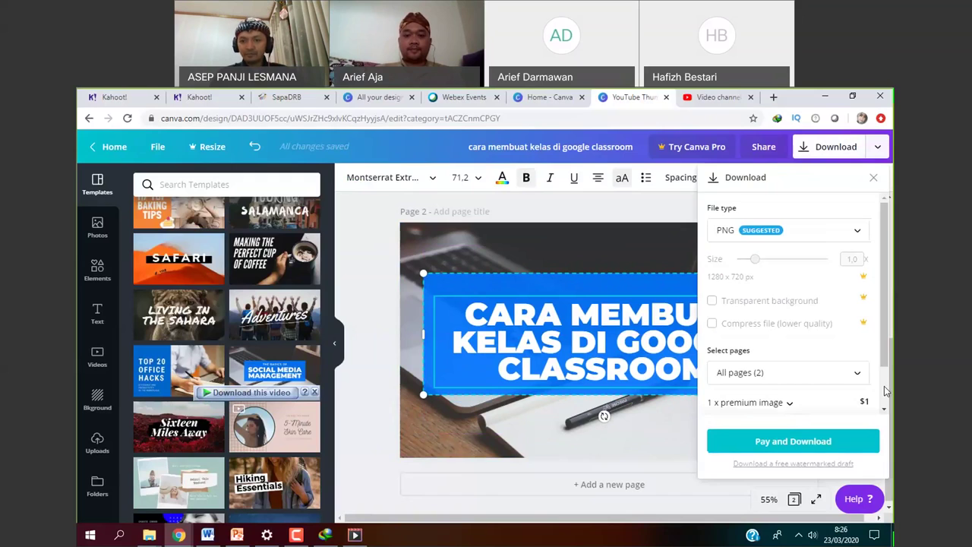
Review the PNG download settings and $1 premium-image charge, then close the panel.
{"action": "left_click_drag", "start_coordinate": [887, 363], "coordinate": [892, 392]}
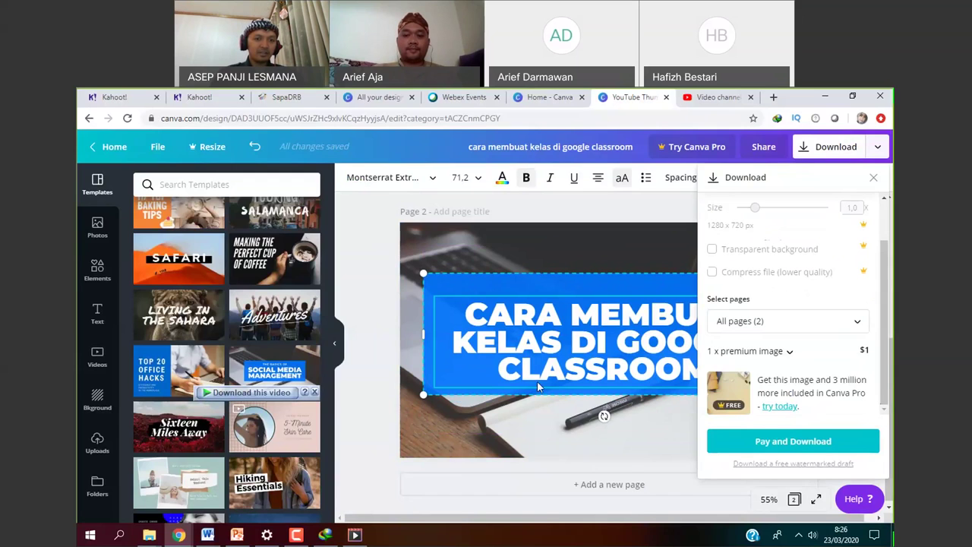
{"action": "left_click_drag", "start_coordinate": [332, 426], "coordinate": [328, 469]}
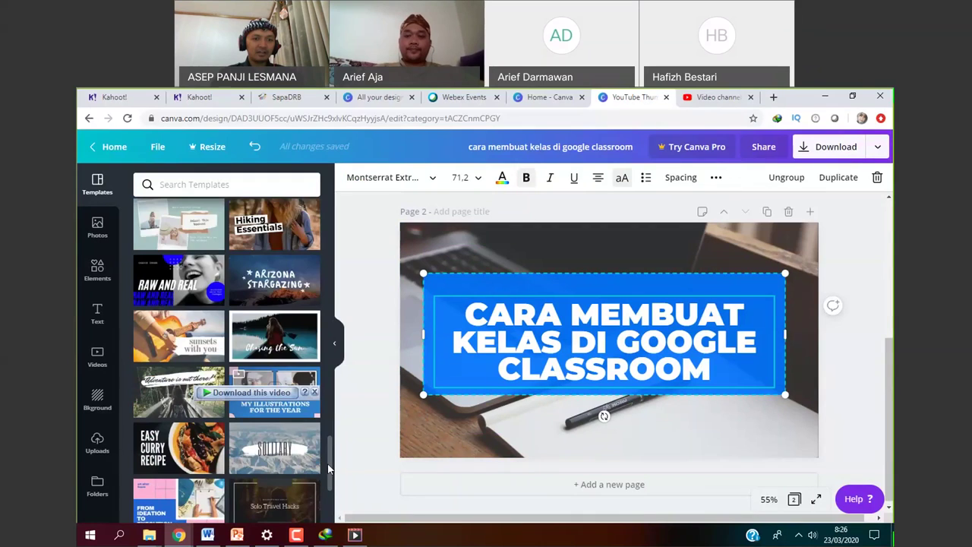
Find the TOP 20 OFFICE HACKS template in the Templates panel and apply it to page 2.
{"action": "scroll", "coordinate": [327, 478], "scroll_direction": "down", "scroll_amount": 1}
{"action": "scroll", "coordinate": [327, 483], "scroll_direction": "down", "scroll_amount": 1}
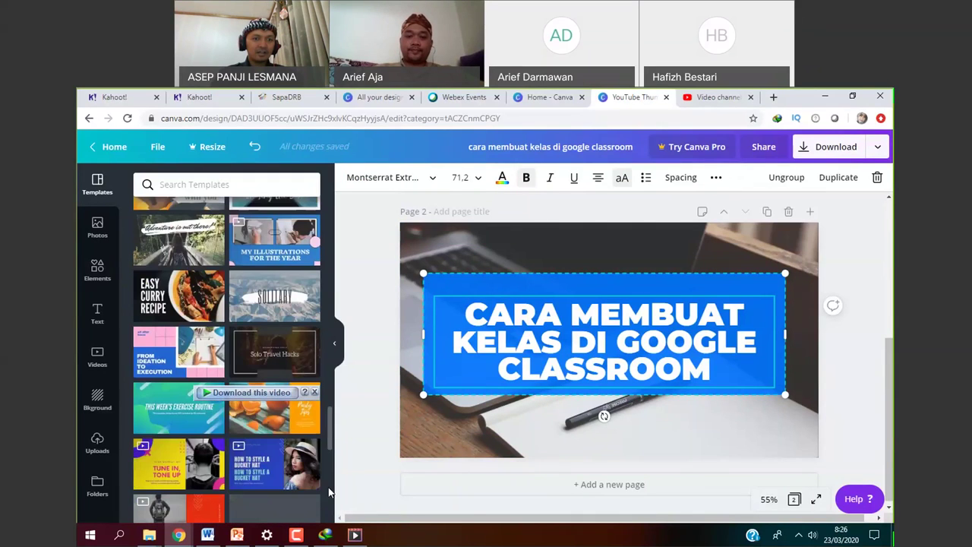
{"action": "scroll", "coordinate": [329, 494], "scroll_direction": "down", "scroll_amount": 1}
{"action": "scroll", "coordinate": [330, 497], "scroll_direction": "down", "scroll_amount": 1}
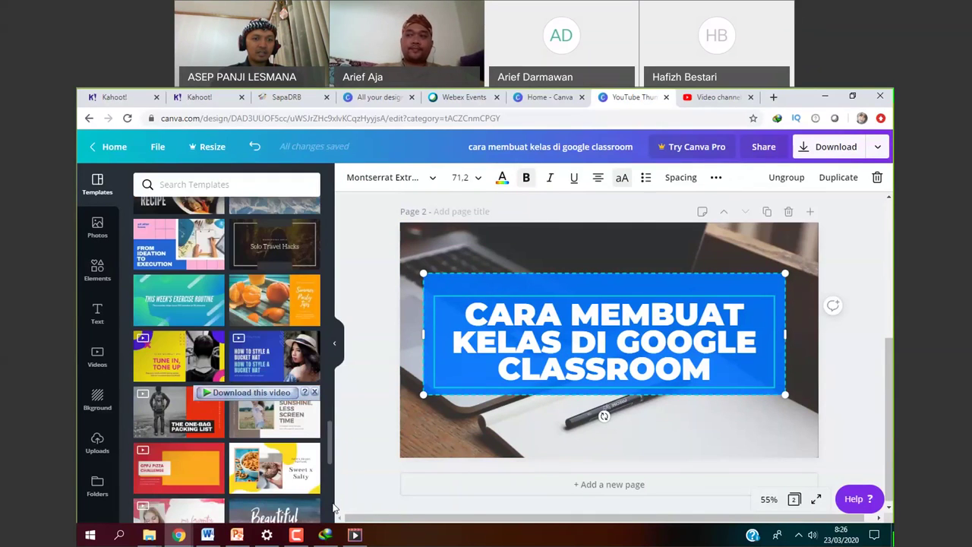
{"action": "scroll", "coordinate": [334, 507], "scroll_direction": "down", "scroll_amount": 1}
{"action": "scroll", "coordinate": [335, 508], "scroll_direction": "down", "scroll_amount": 2}
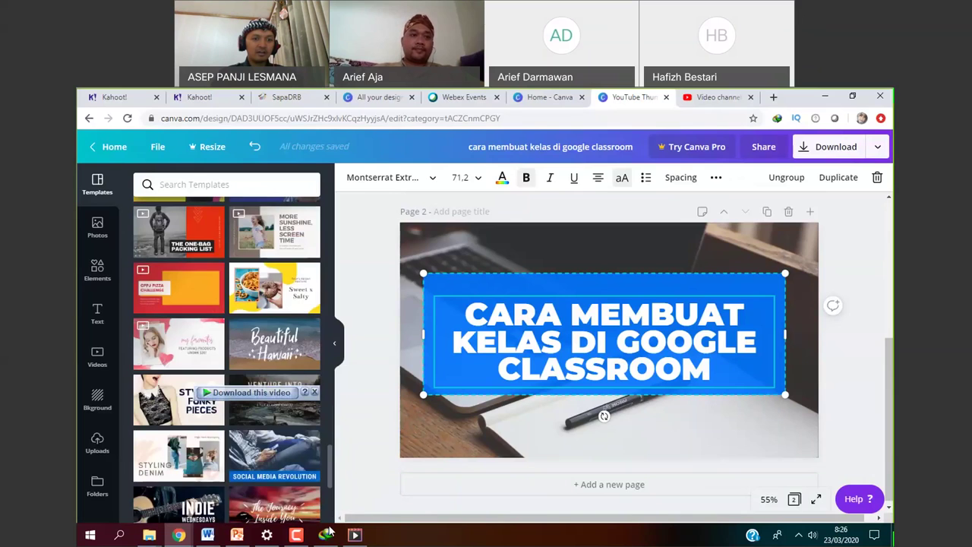
{"action": "scroll", "coordinate": [332, 510], "scroll_direction": "down", "scroll_amount": 1}
{"action": "scroll", "coordinate": [331, 395], "scroll_direction": "up", "scroll_amount": 10}
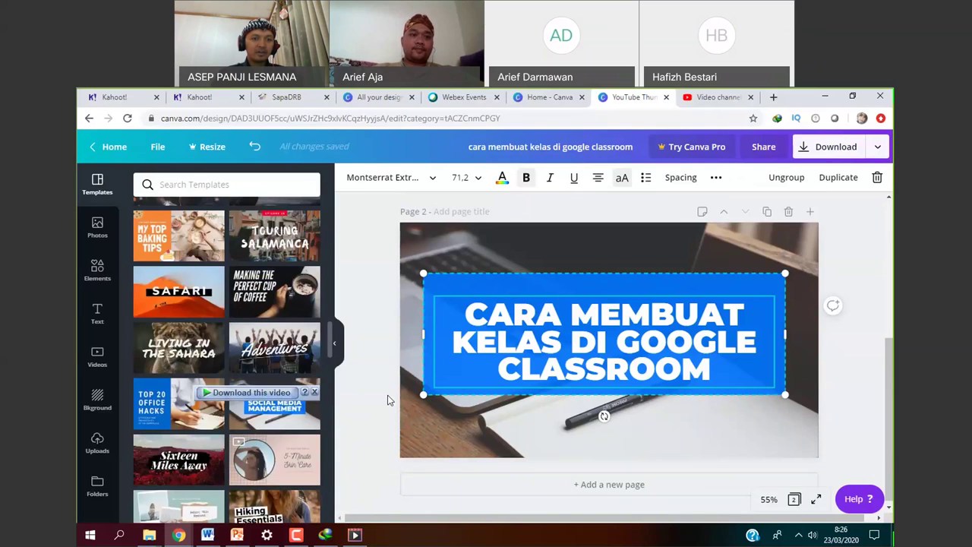
{"action": "scroll", "coordinate": [334, 277], "scroll_direction": "up", "scroll_amount": 10}
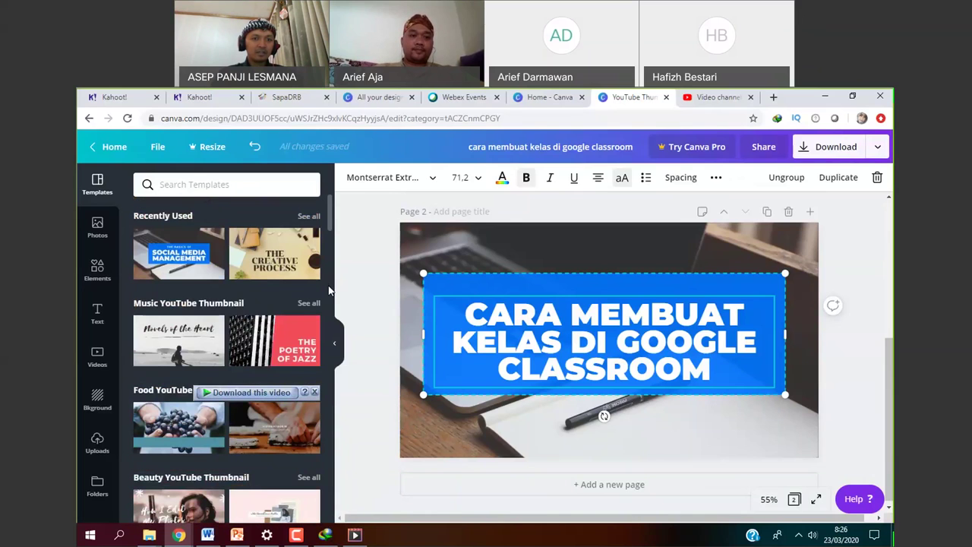
{"action": "scroll", "coordinate": [329, 229], "scroll_direction": "down", "scroll_amount": 4}
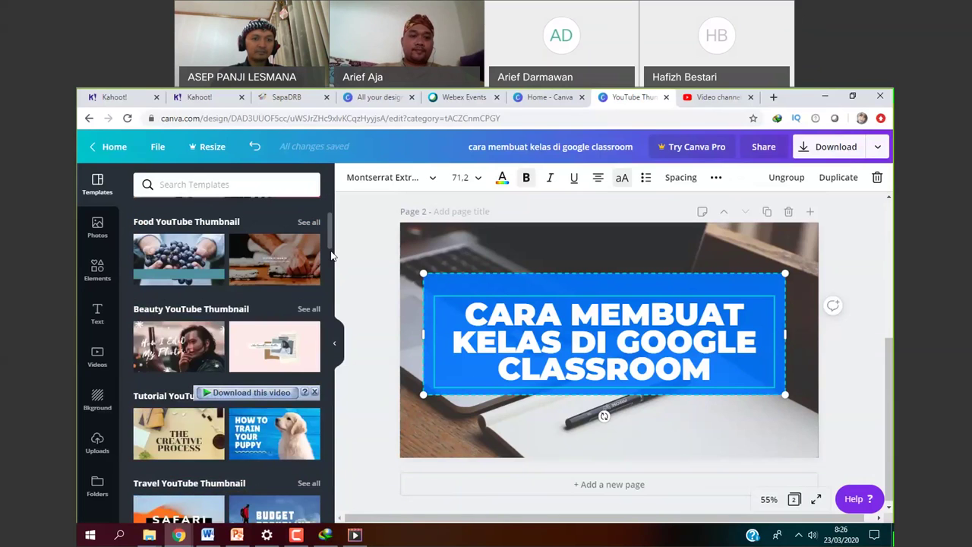
{"action": "scroll", "coordinate": [334, 263], "scroll_direction": "down", "scroll_amount": 1}
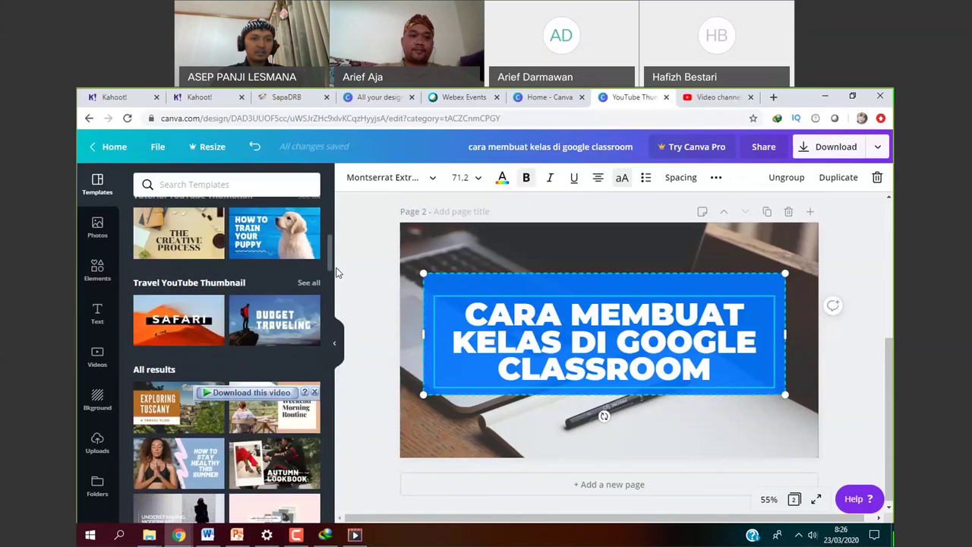
{"action": "scroll", "coordinate": [339, 276], "scroll_direction": "down", "scroll_amount": 1}
{"action": "scroll", "coordinate": [338, 277], "scroll_direction": "down", "scroll_amount": 2}
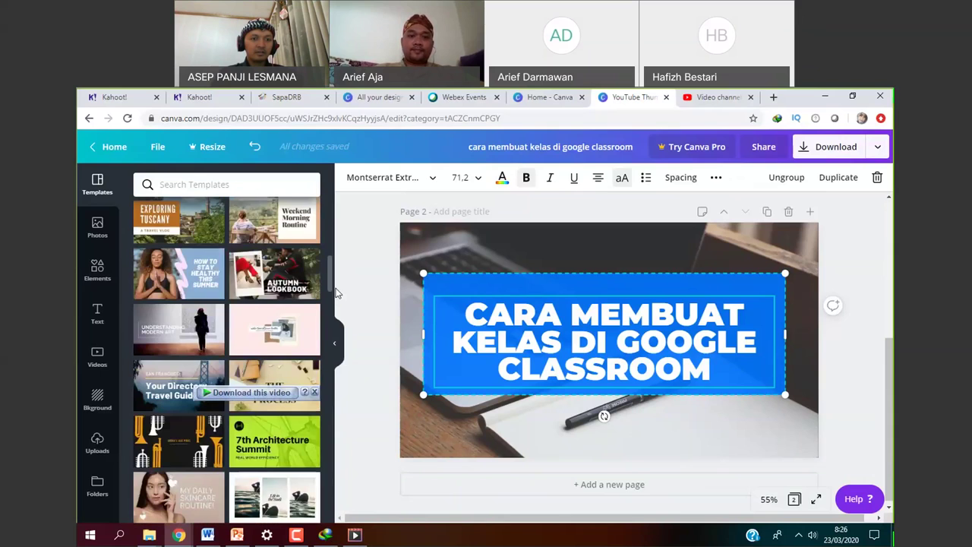
{"action": "scroll", "coordinate": [337, 294], "scroll_direction": "down", "scroll_amount": 2}
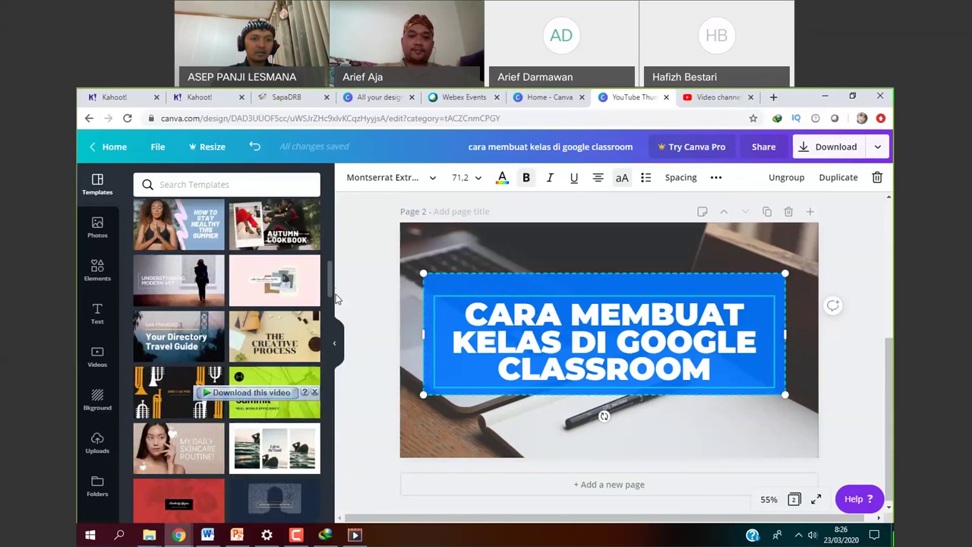
{"action": "scroll", "coordinate": [339, 305], "scroll_direction": "down", "scroll_amount": 2}
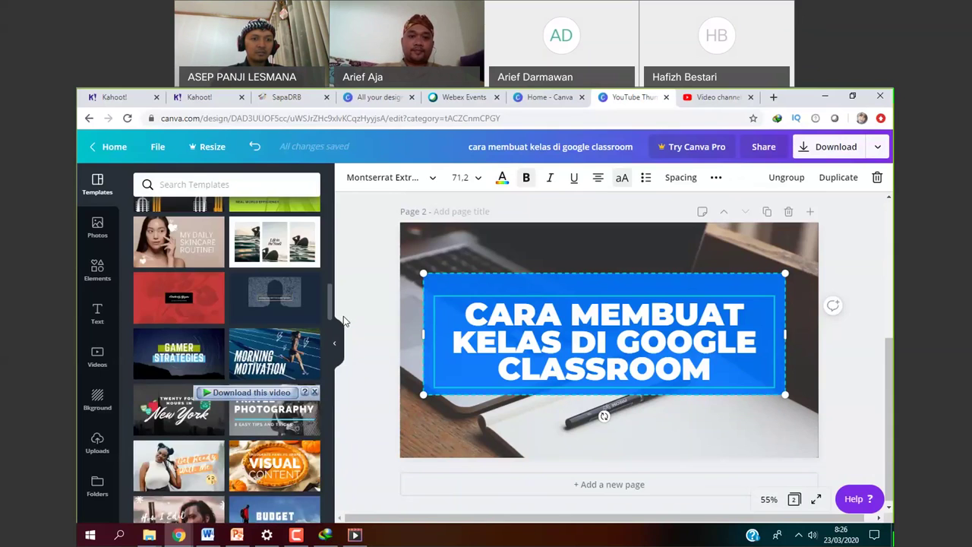
{"action": "scroll", "coordinate": [344, 331], "scroll_direction": "down", "scroll_amount": 3}
{"action": "scroll", "coordinate": [345, 344], "scroll_direction": "down", "scroll_amount": 1}
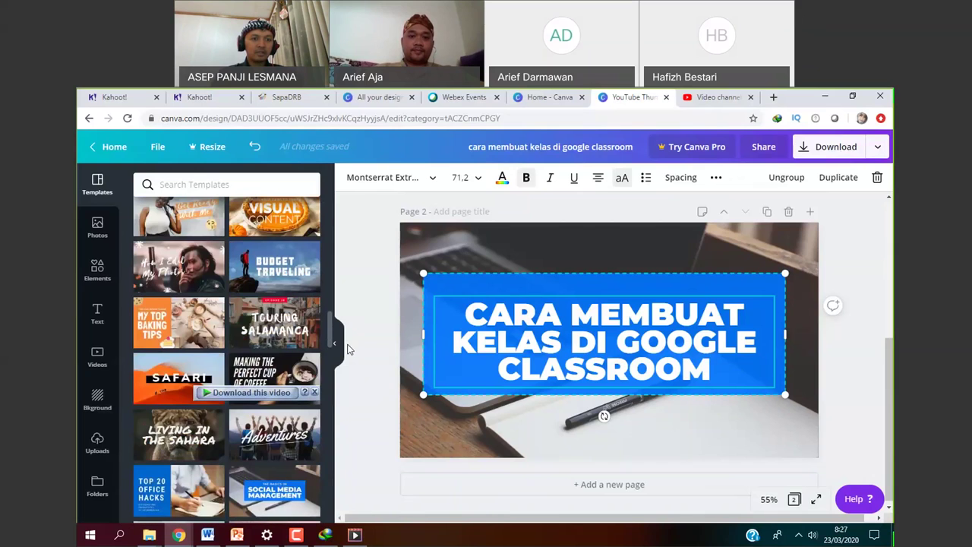
{"action": "scroll", "coordinate": [348, 349], "scroll_direction": "down", "scroll_amount": 2}
{"action": "scroll", "coordinate": [209, 368], "scroll_direction": "down", "scroll_amount": 1}
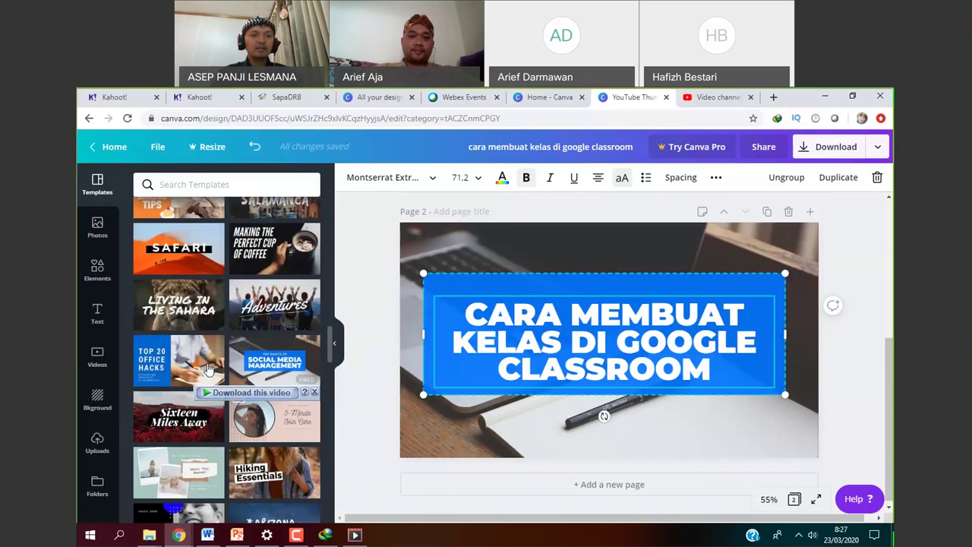
{"action": "left_click", "coordinate": [208, 368]}
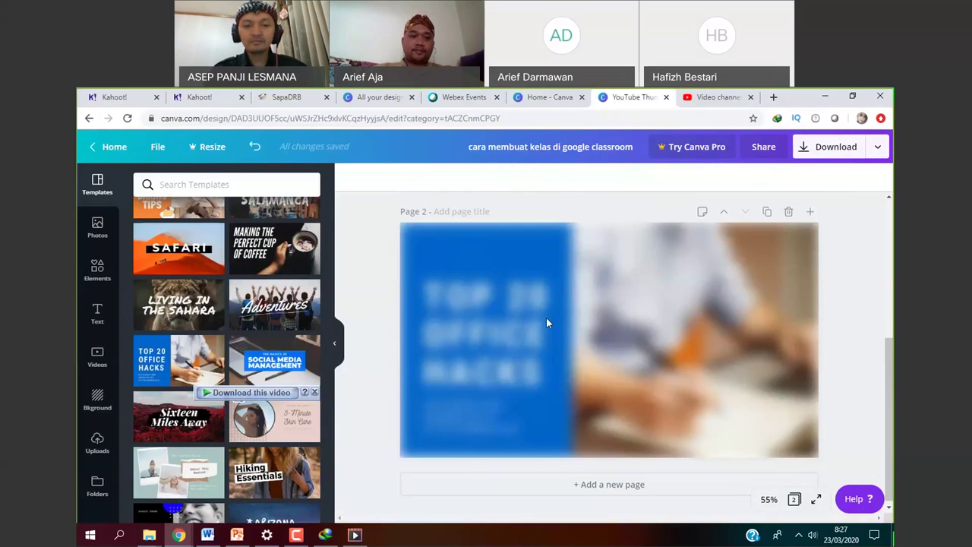
Delete the 'EFFICIENCY AND PRODUCTIVITY IN THE WORKPLACE' subtitle from page 2.
{"action": "left_click", "coordinate": [616, 322]}
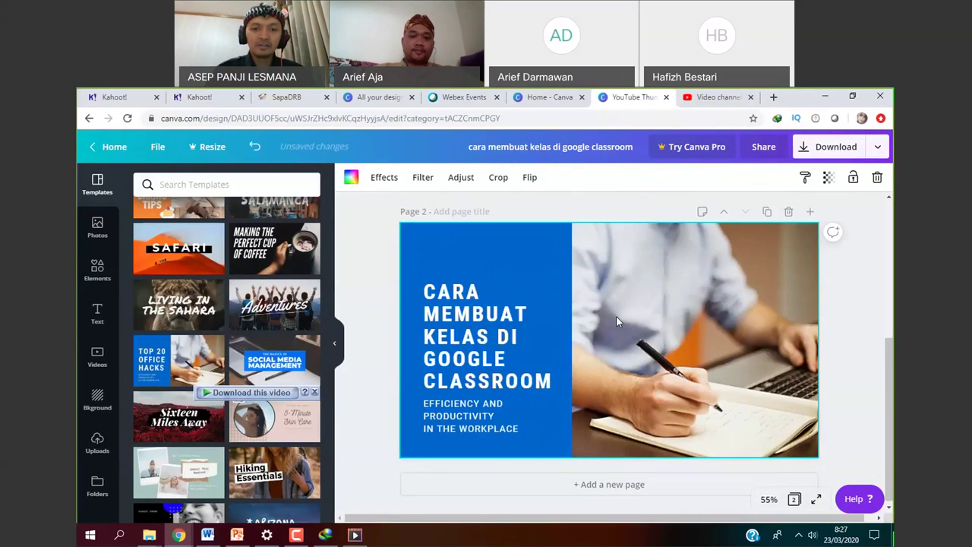
{"action": "left_click", "coordinate": [481, 333]}
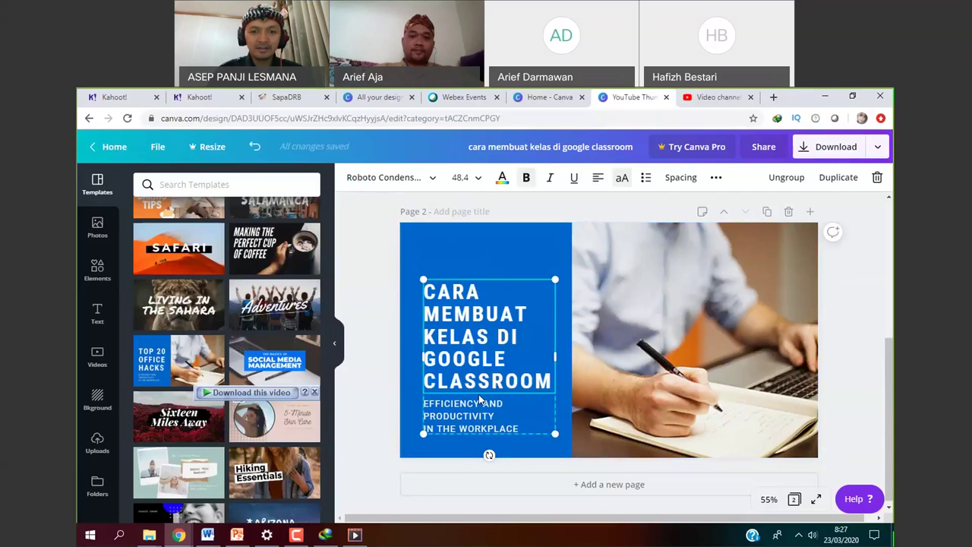
{"action": "left_click", "coordinate": [475, 417]}
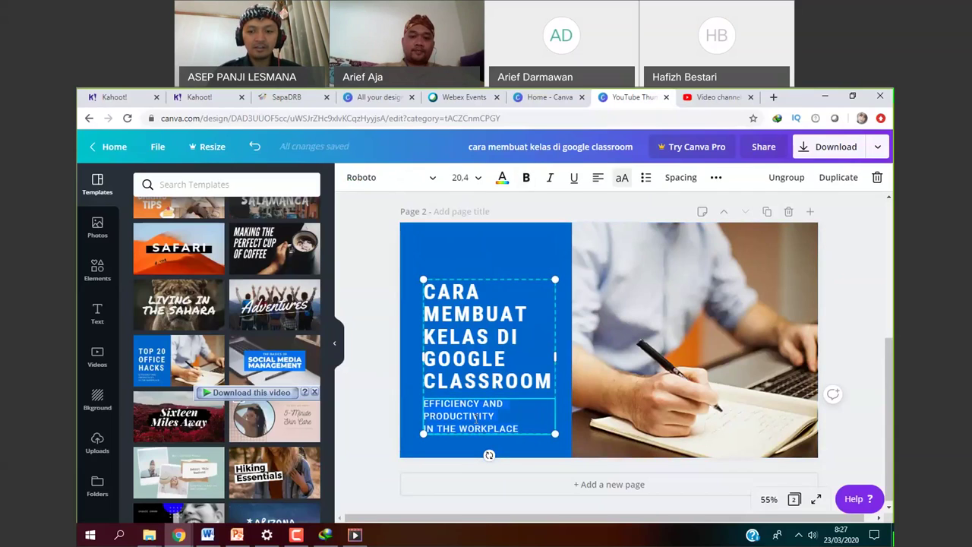
{"action": "key", "text": "Delete"}
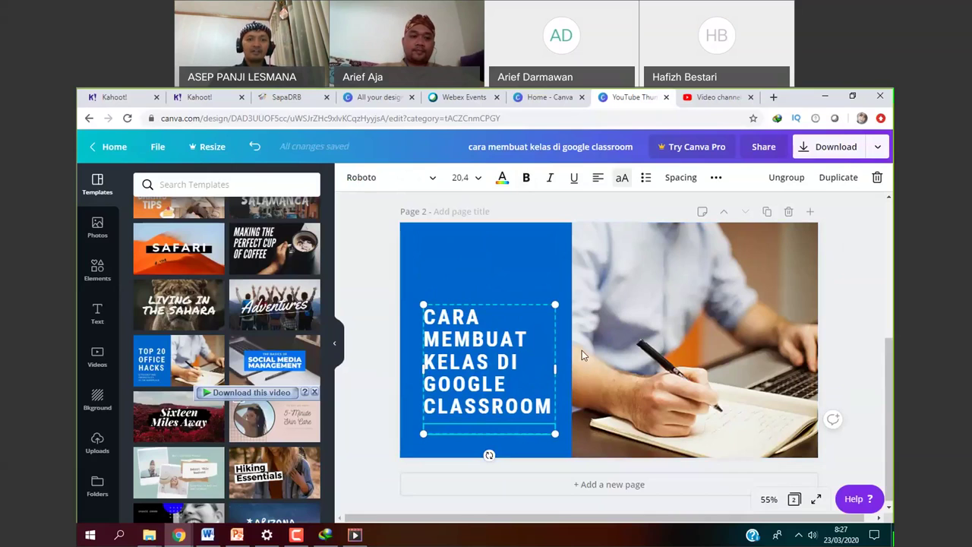
Nudge the classroom title slightly higher and bring up the Download options.
{"action": "left_click", "coordinate": [582, 351]}
{"action": "left_click", "coordinate": [515, 366]}
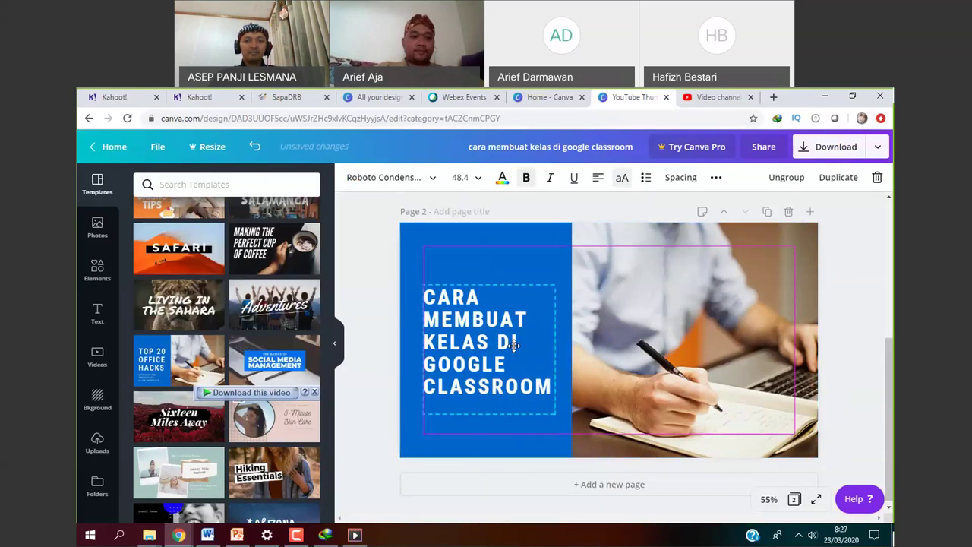
{"action": "left_click_drag", "start_coordinate": [516, 366], "coordinate": [516, 362]}
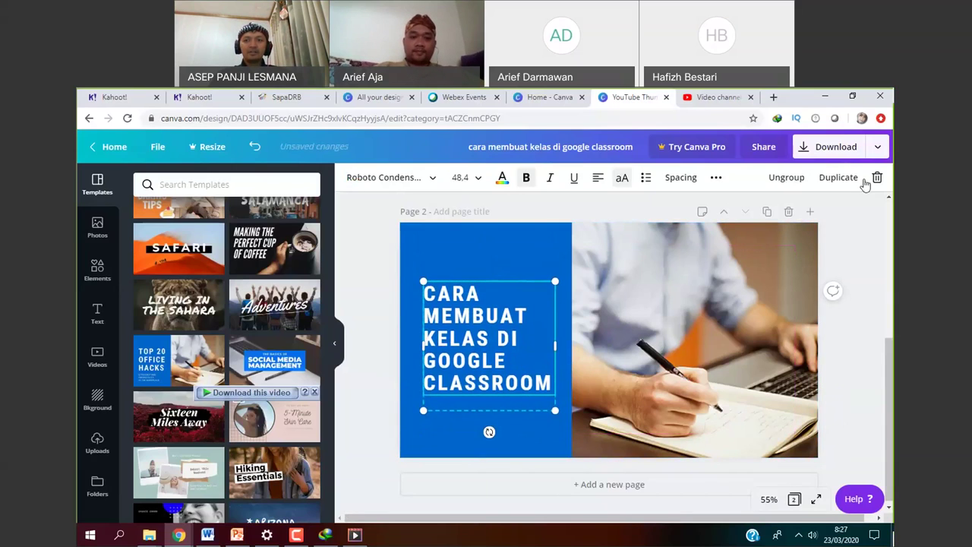
{"action": "left_click", "coordinate": [842, 150]}
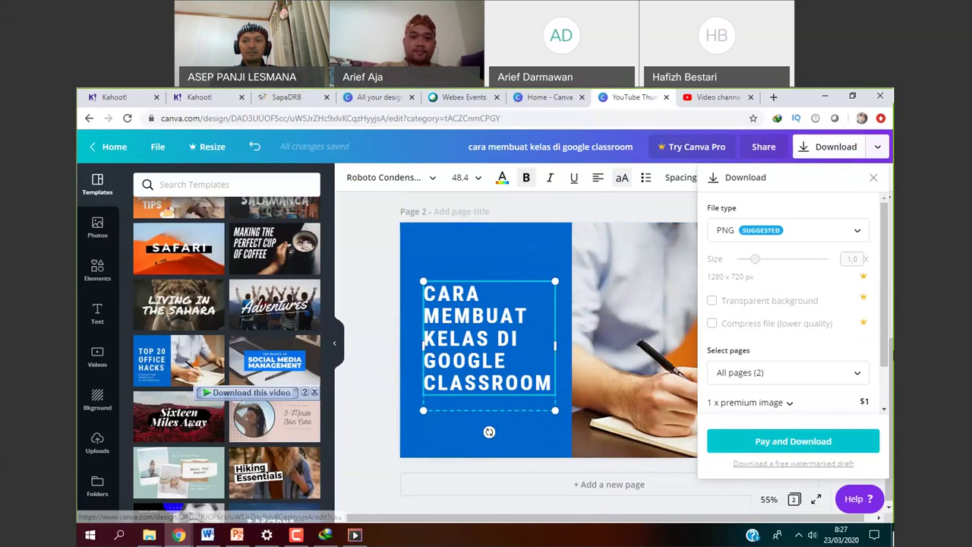
Switch the download file type from PNG to JPG, then dismiss the Download panel.
{"action": "scroll", "coordinate": [789, 319], "scroll_direction": "down", "scroll_amount": 1}
{"action": "scroll", "coordinate": [882, 341], "scroll_direction": "up", "scroll_amount": 1}
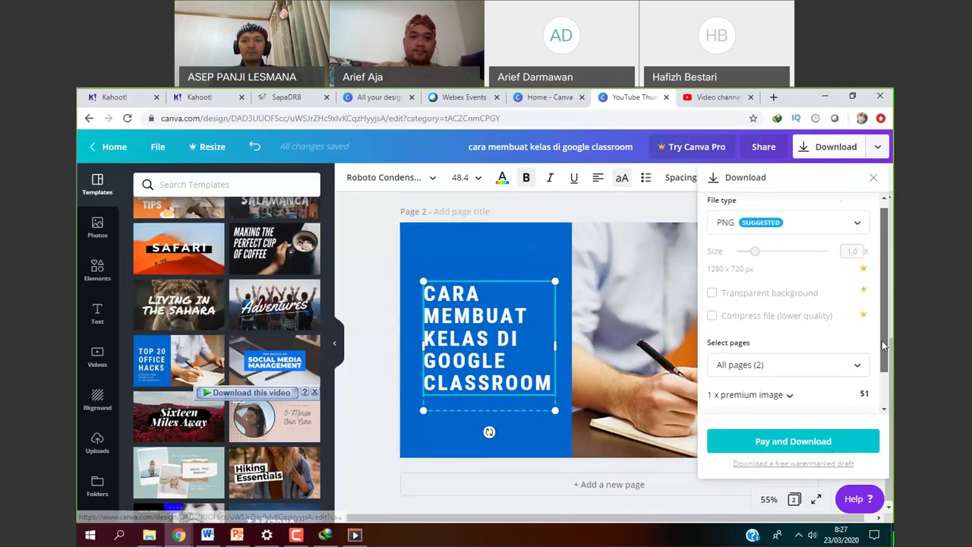
{"action": "scroll", "coordinate": [882, 340], "scroll_direction": "up", "scroll_amount": 1}
{"action": "left_click", "coordinate": [860, 239]}
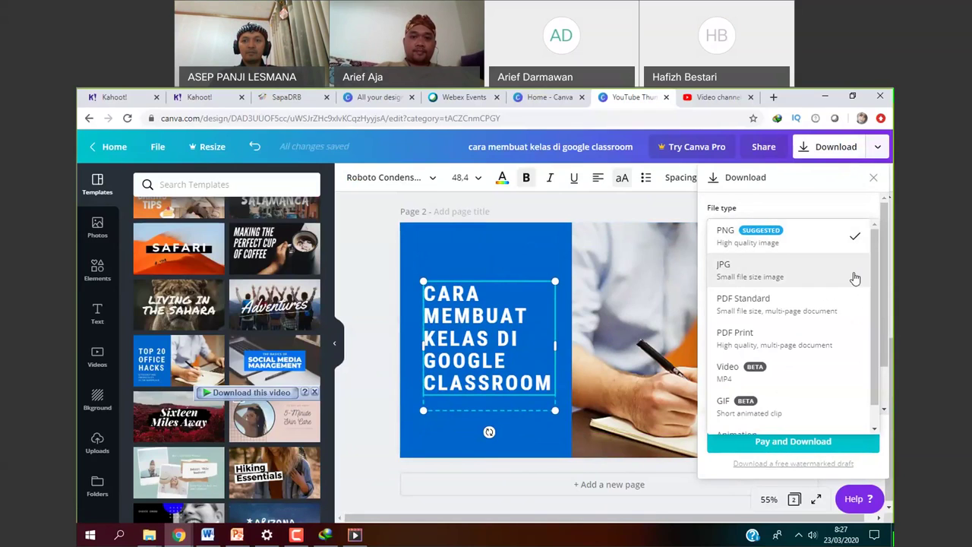
{"action": "left_click", "coordinate": [855, 278]}
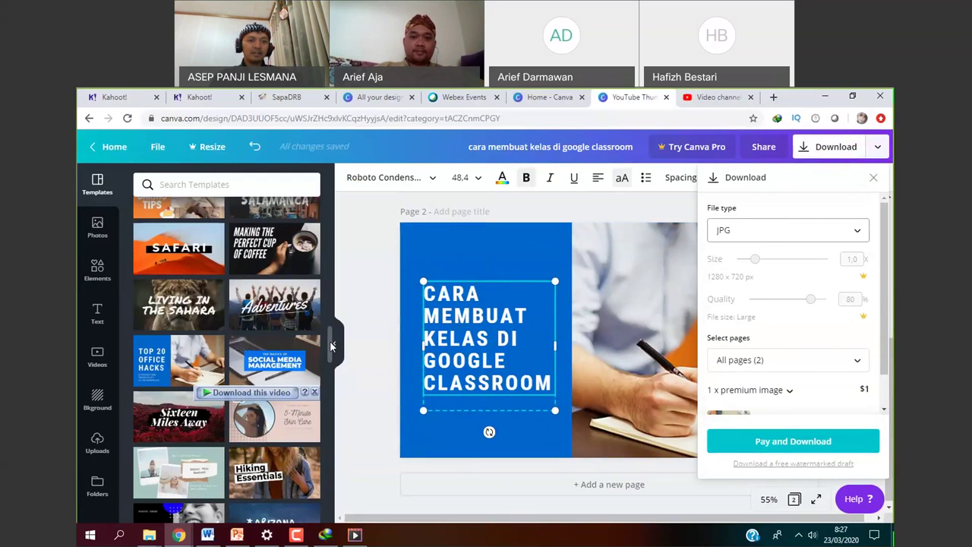
{"action": "left_click_drag", "start_coordinate": [330, 340], "coordinate": [319, 279]}
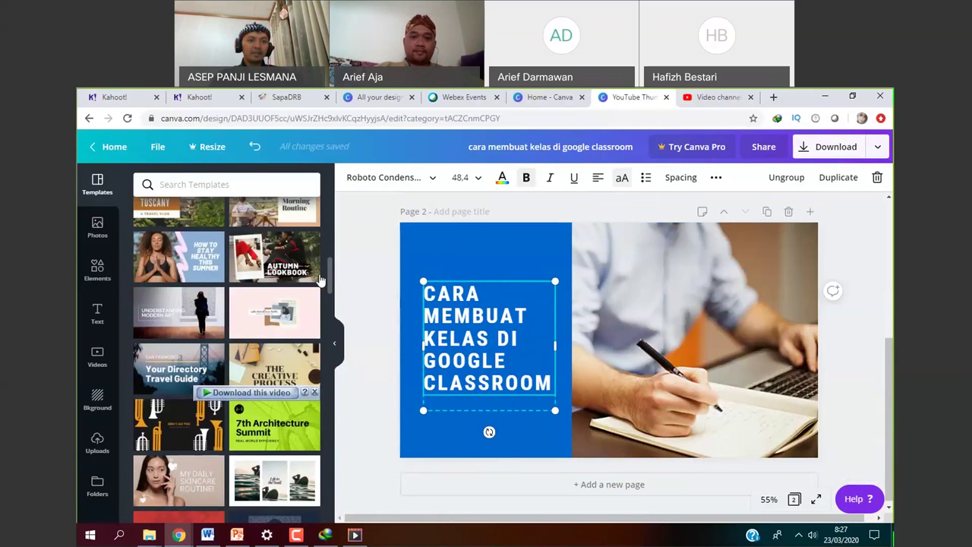
Apply the Understanding Modern Art template, then go to the $1 premium PNG download payment.
{"action": "left_click", "coordinate": [161, 325]}
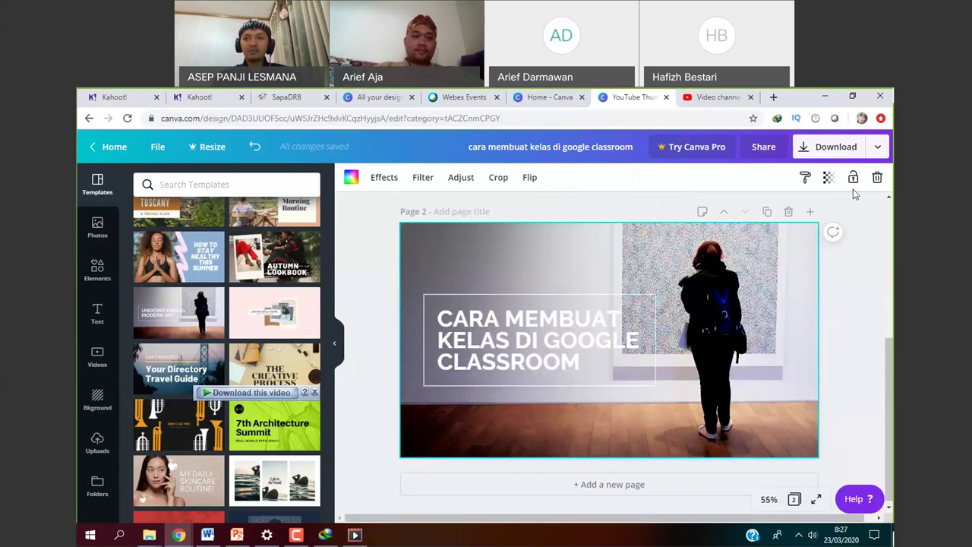
{"action": "left_click", "coordinate": [877, 148]}
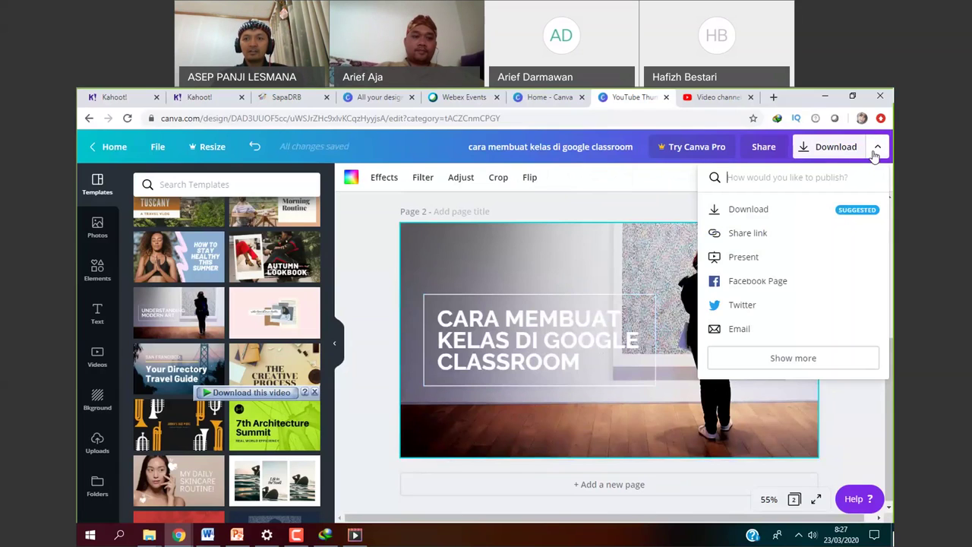
{"action": "left_click", "coordinate": [812, 211]}
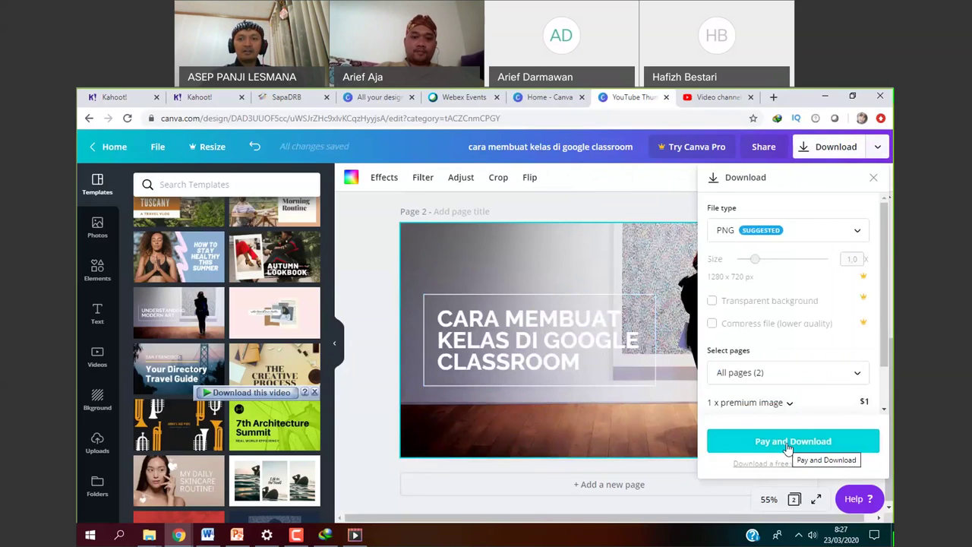
{"action": "left_click_drag", "start_coordinate": [882, 301], "coordinate": [883, 411]}
{"action": "left_click", "coordinate": [842, 442]}
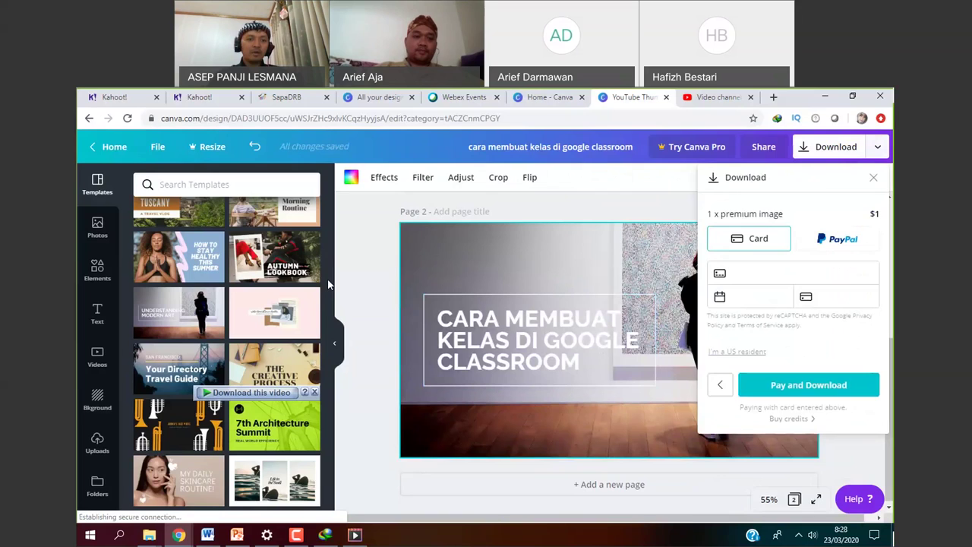
Dismiss the payment form and apply the Exploring Tuscany template to page 2.
{"action": "left_click_drag", "start_coordinate": [329, 284], "coordinate": [336, 251]}
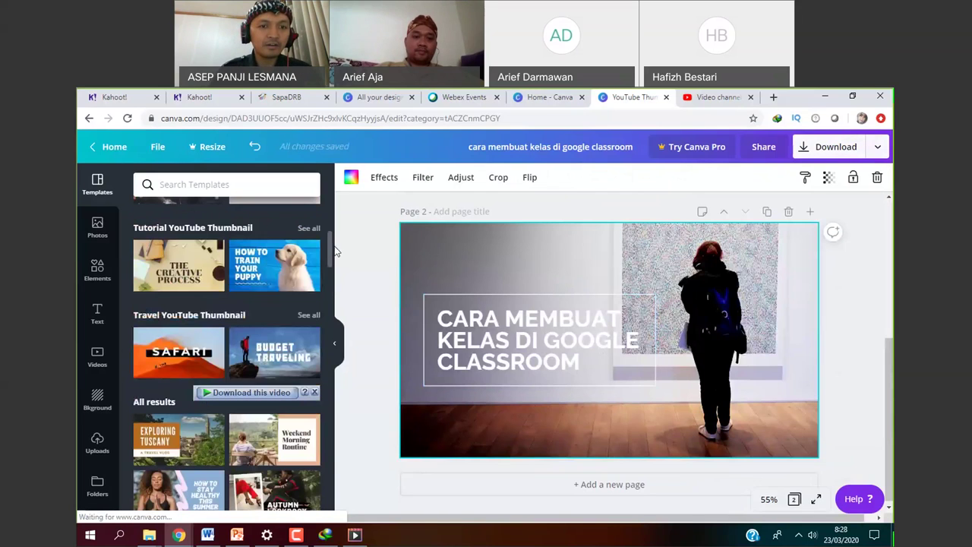
{"action": "scroll", "coordinate": [233, 406], "scroll_direction": "down", "scroll_amount": 1}
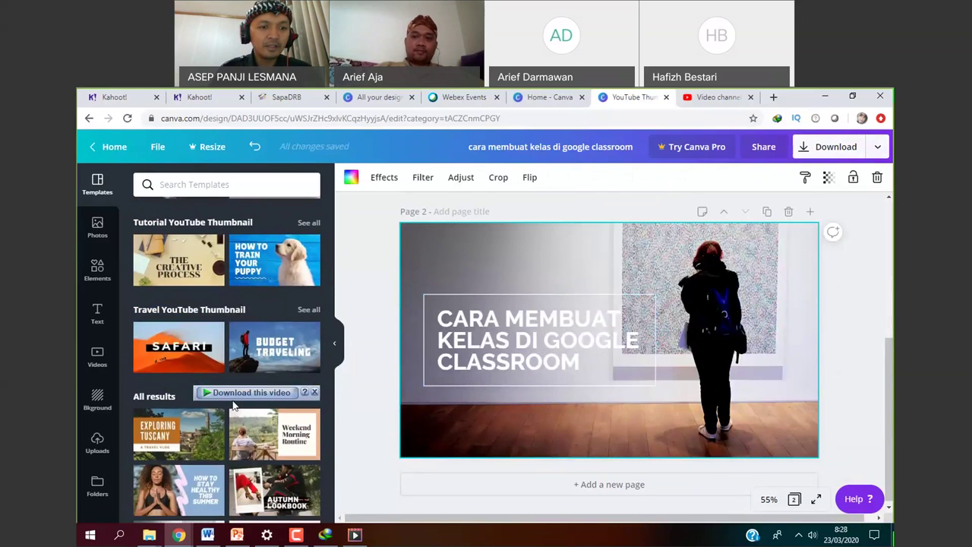
{"action": "left_click", "coordinate": [212, 416]}
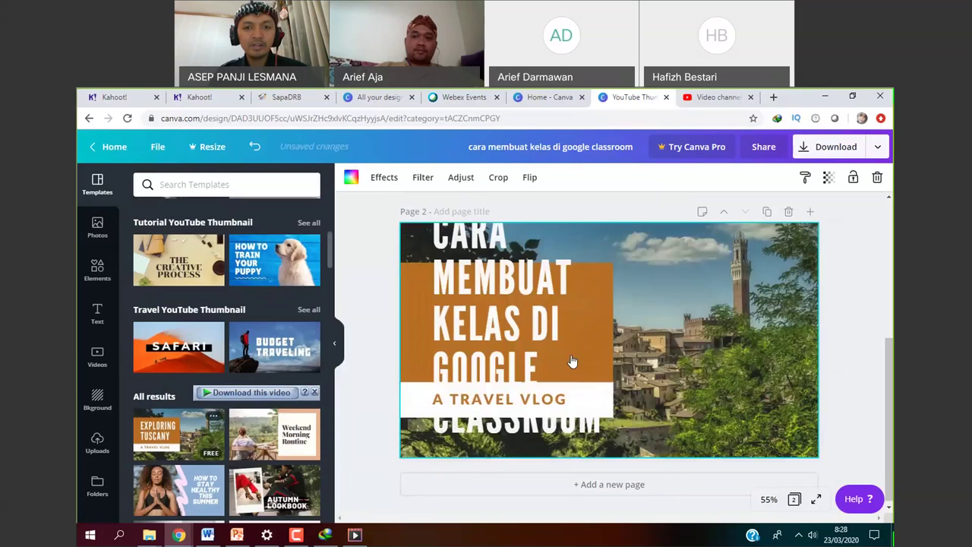
Set the title to size 28 and delete the 'A TRAVEL VLOG' subtitle.
{"action": "double_click", "coordinate": [518, 333]}
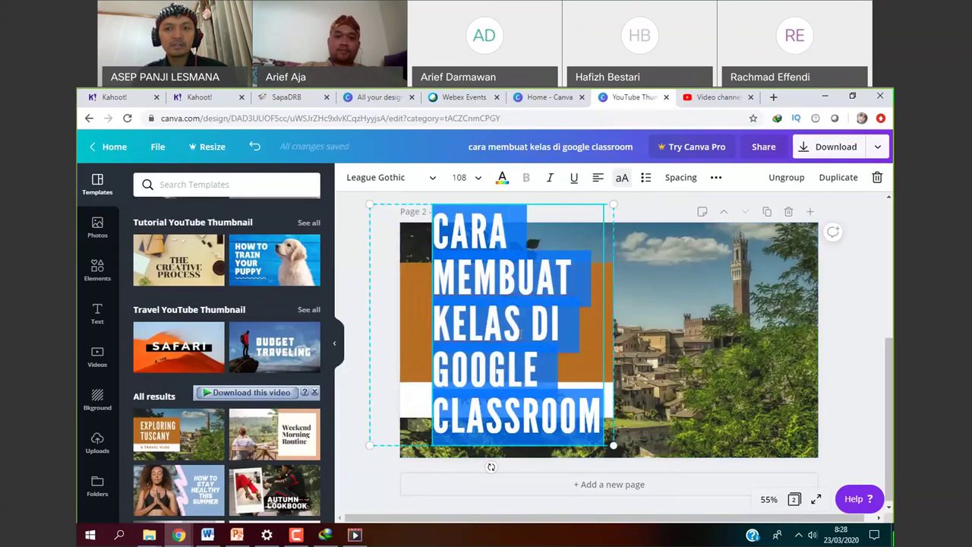
{"action": "left_click", "coordinate": [478, 179]}
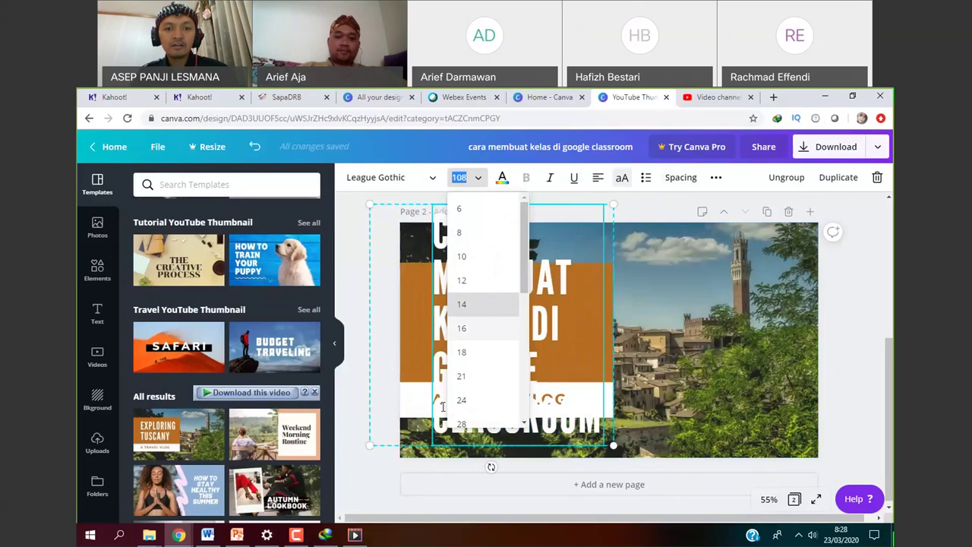
{"action": "left_click", "coordinate": [462, 423]}
{"action": "left_click", "coordinate": [501, 398]}
{"action": "left_click", "coordinate": [500, 397]}
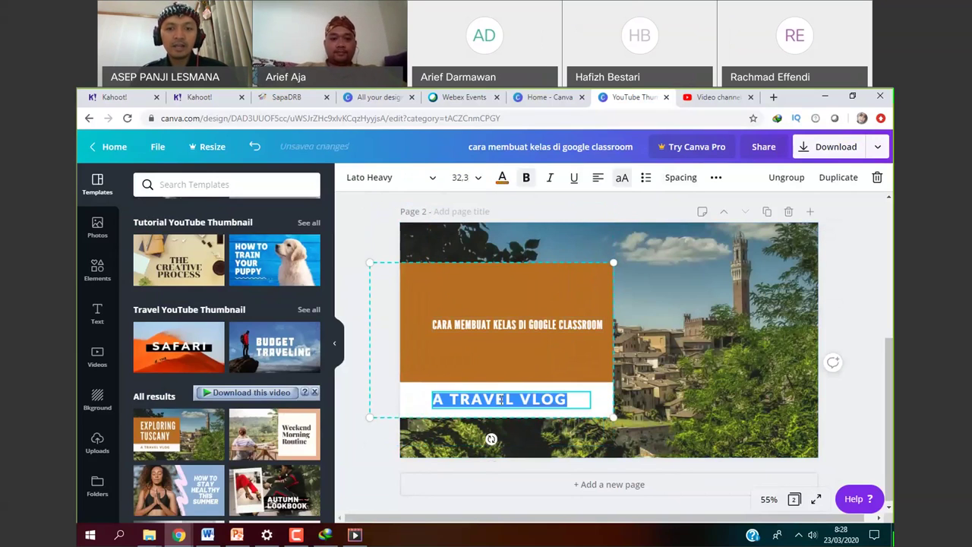
{"action": "key", "text": "BackSpace"}
Enlarge the title to size 48, then 64, and nudge it slightly left.
{"action": "left_click", "coordinate": [517, 325]}
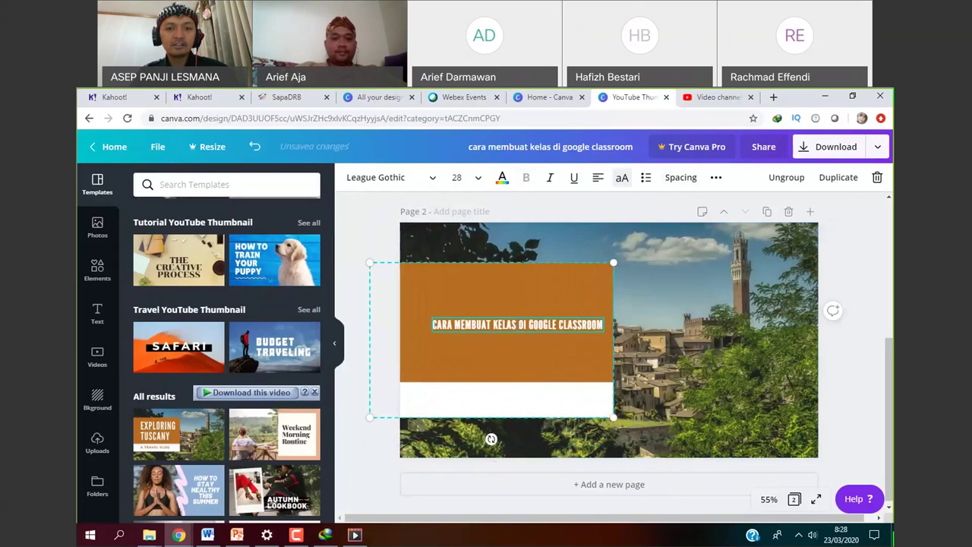
{"action": "left_click", "coordinate": [459, 177]}
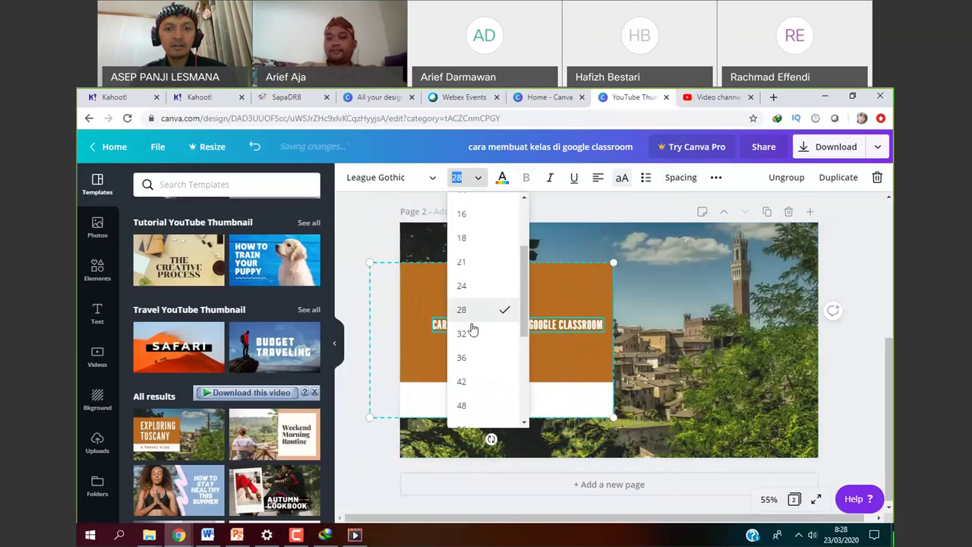
{"action": "scroll", "coordinate": [526, 331], "scroll_direction": "down", "scroll_amount": 1}
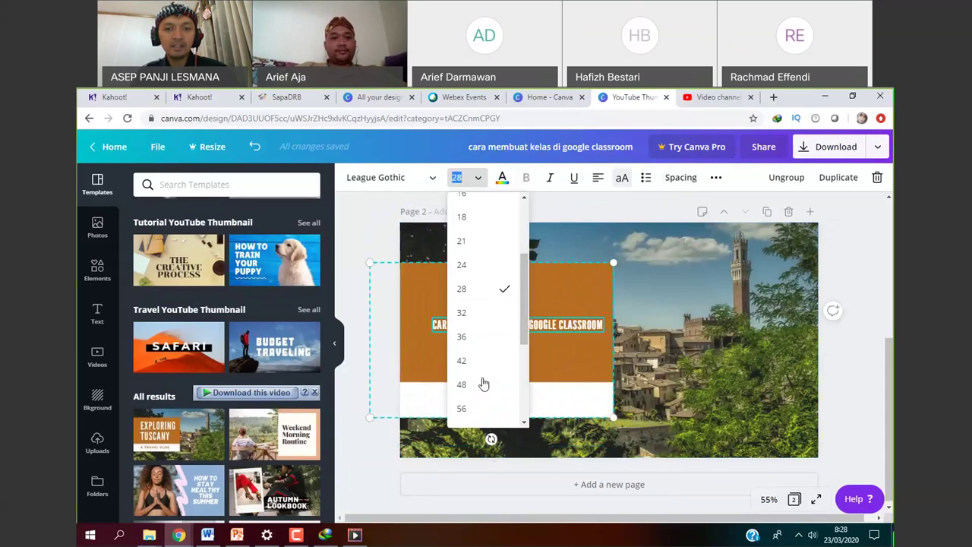
{"action": "left_click", "coordinate": [481, 382]}
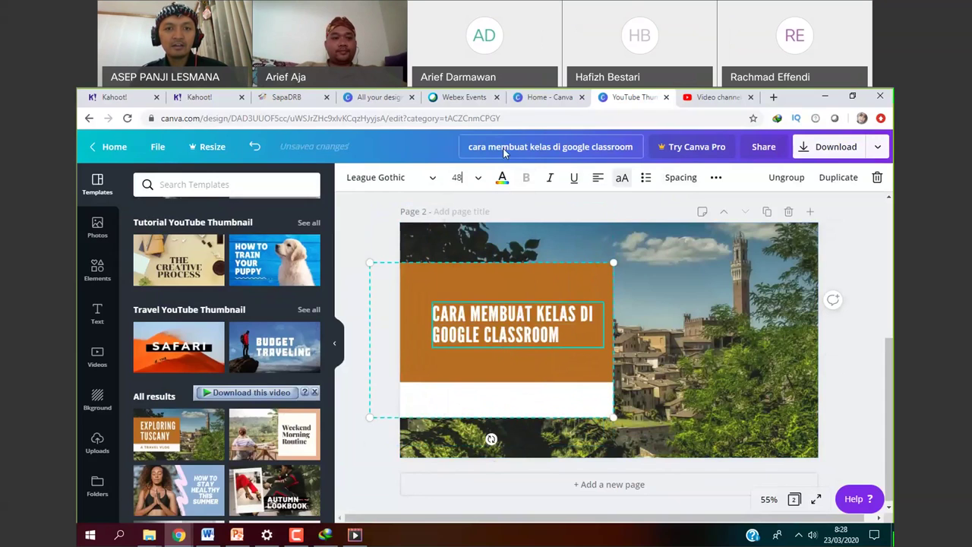
{"action": "left_click", "coordinate": [477, 181]}
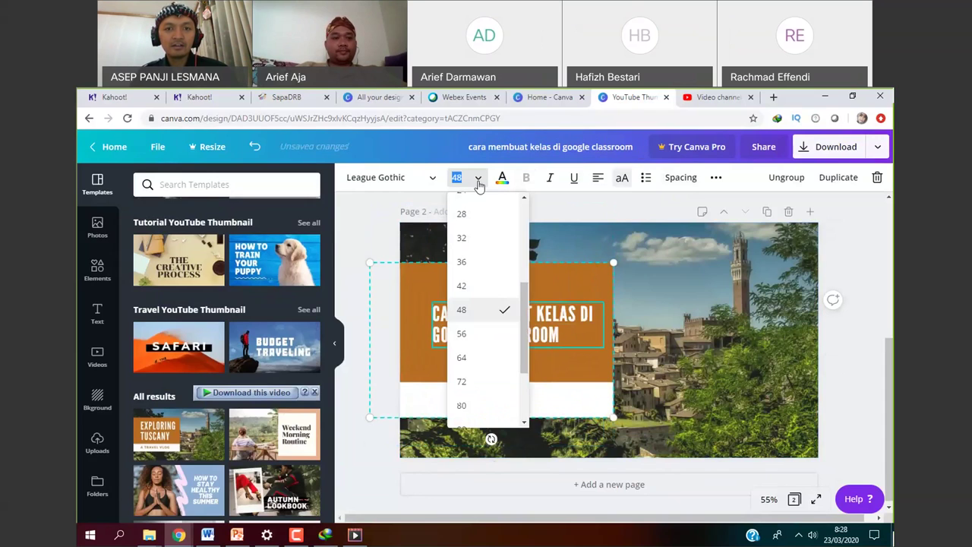
{"action": "left_click", "coordinate": [490, 358]}
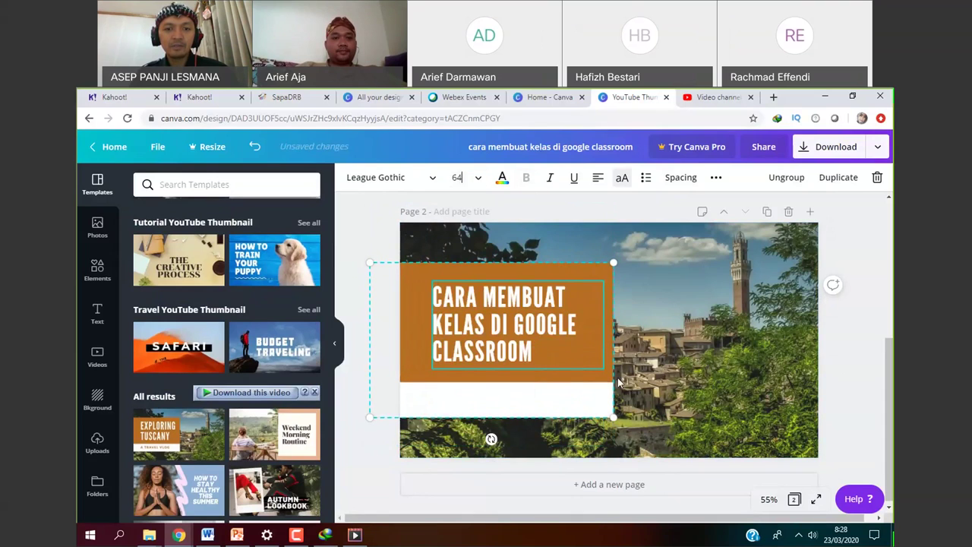
{"action": "key", "text": "shift+Left"}
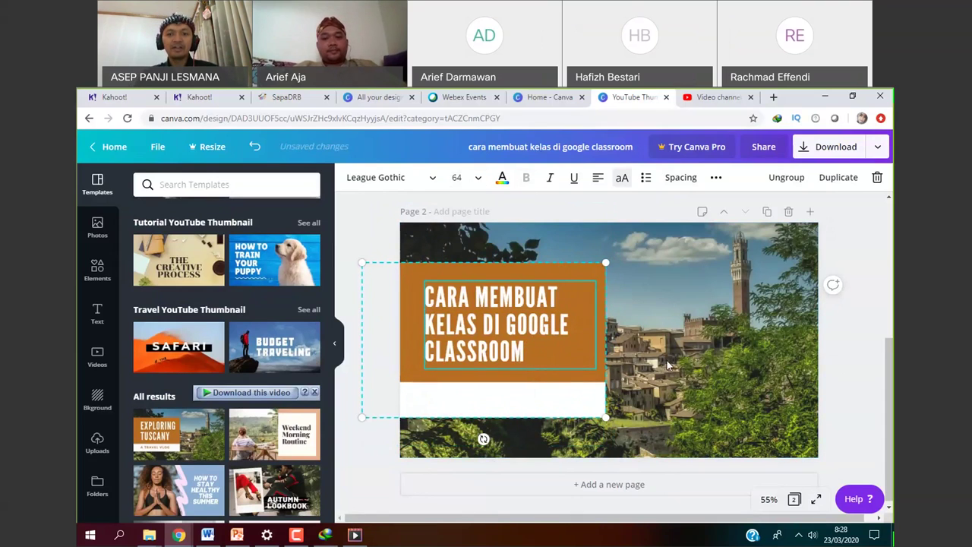
{"action": "key", "text": "Escape"}
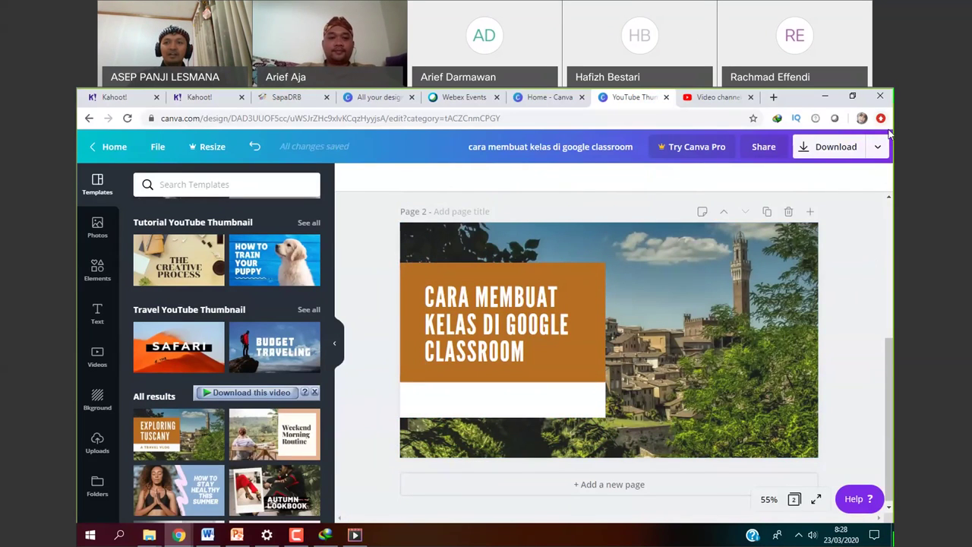
Check the download price, then apply the How to Train Your Puppy template to page 2.
{"action": "left_click", "coordinate": [873, 146]}
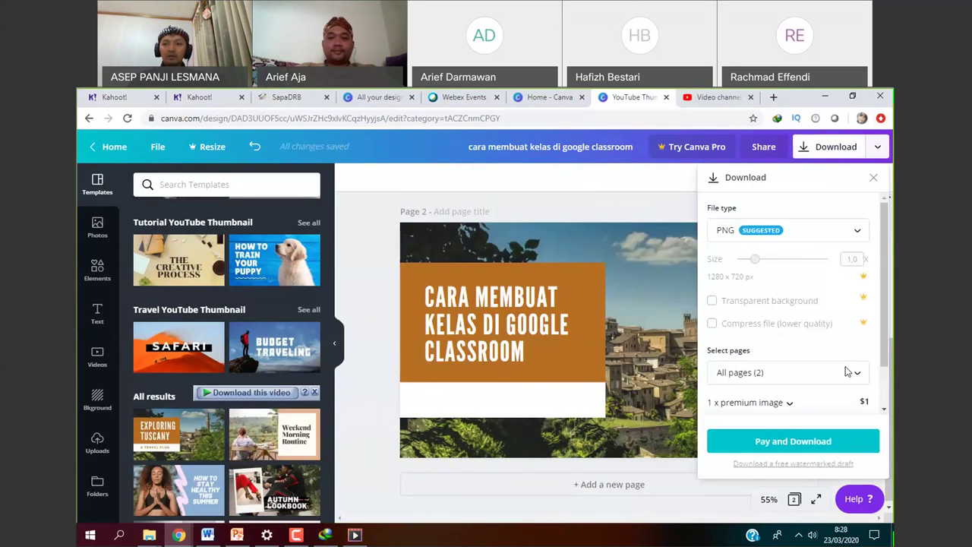
{"action": "left_click_drag", "start_coordinate": [883, 359], "coordinate": [886, 404]}
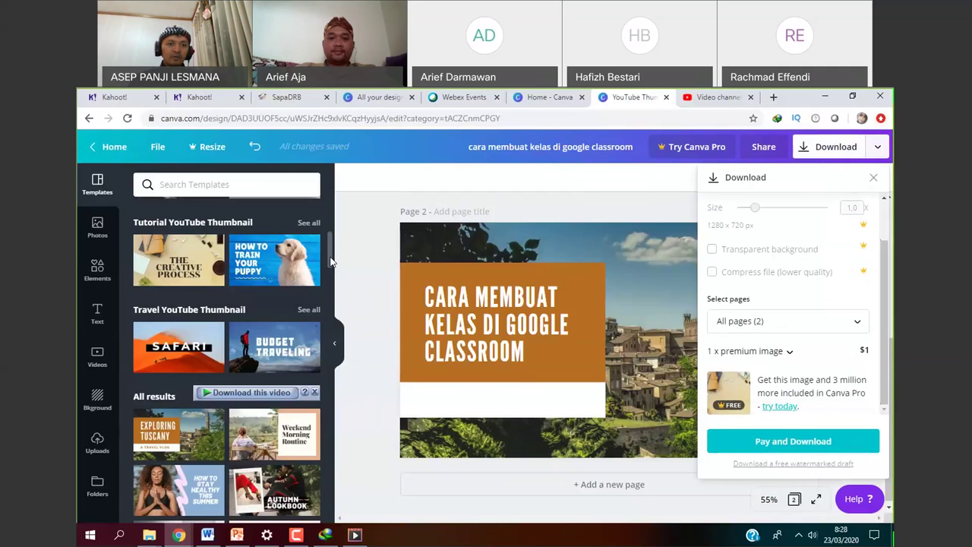
{"action": "left_click", "coordinate": [331, 261]}
{"action": "scroll", "coordinate": [262, 266], "scroll_direction": "down", "scroll_amount": 1}
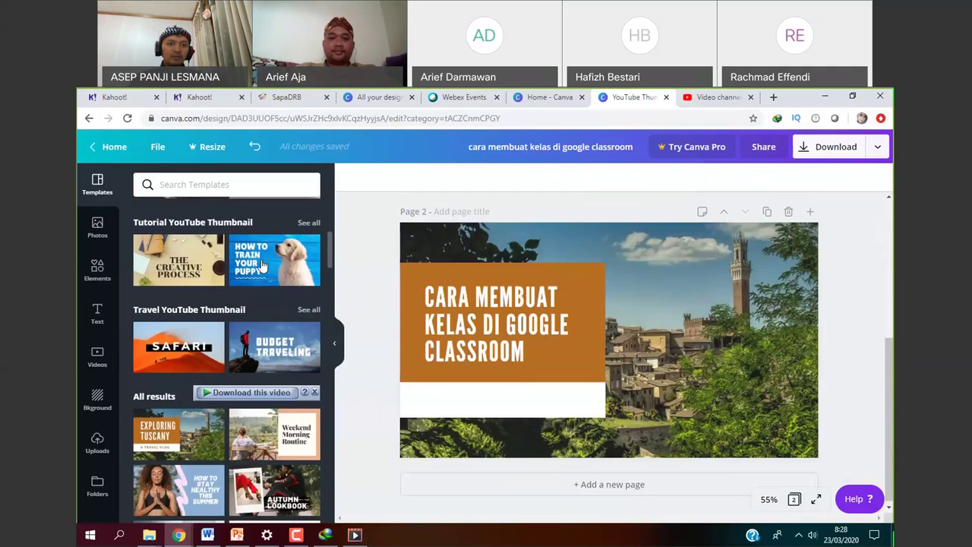
{"action": "left_click", "coordinate": [262, 266]}
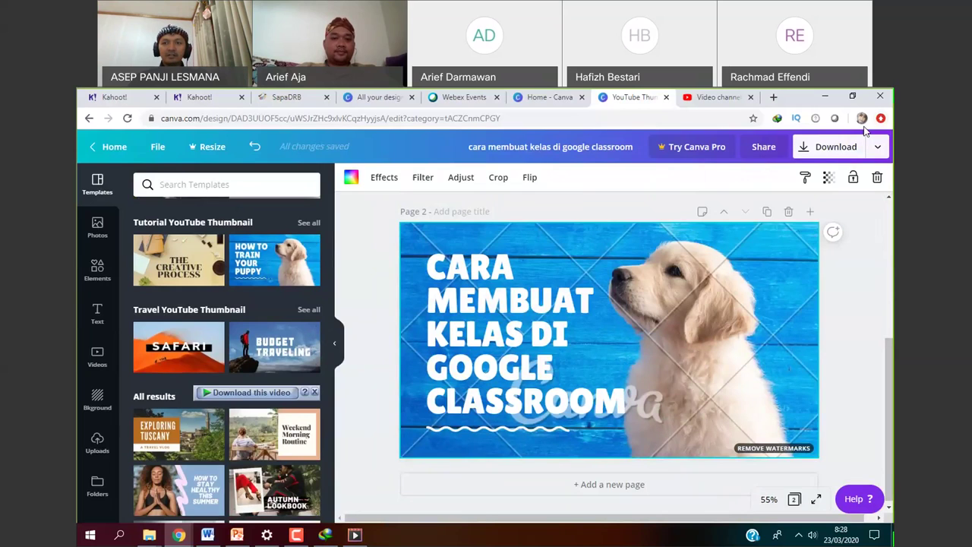
See the $2 download price for the puppy design, then apply Venture Into the Woods instead.
{"action": "left_click", "coordinate": [845, 148]}
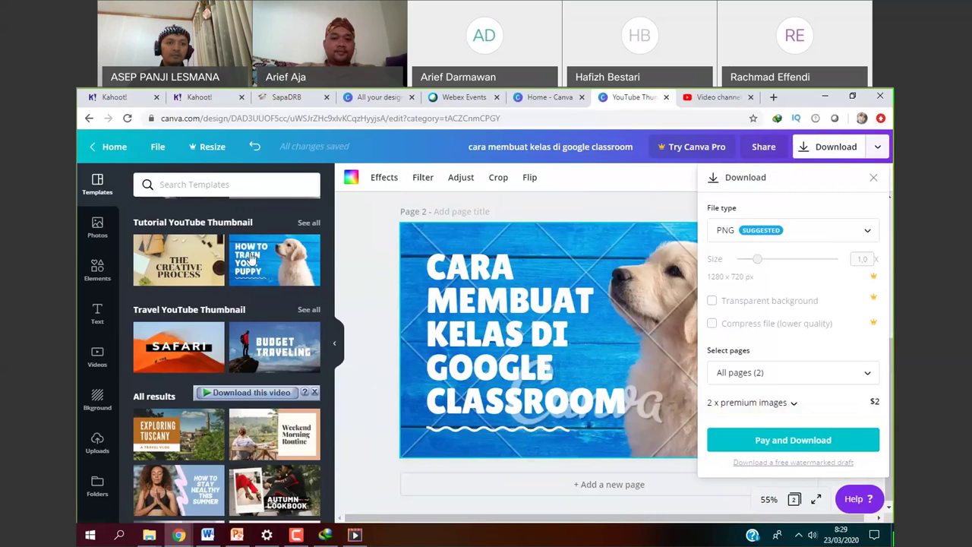
{"action": "left_click", "coordinate": [338, 288]}
{"action": "scroll", "coordinate": [325, 303], "scroll_direction": "down", "scroll_amount": 10}
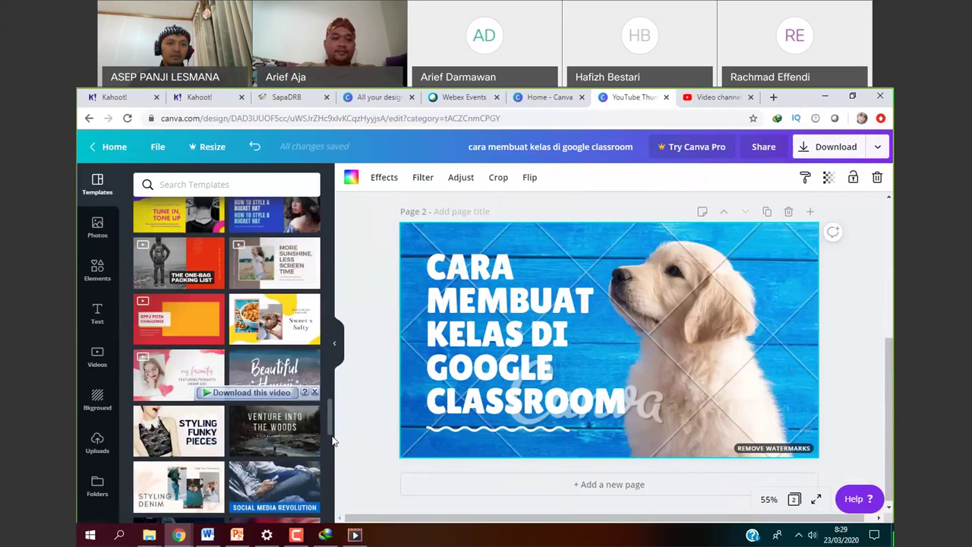
{"action": "left_click_drag", "start_coordinate": [332, 440], "coordinate": [335, 453]}
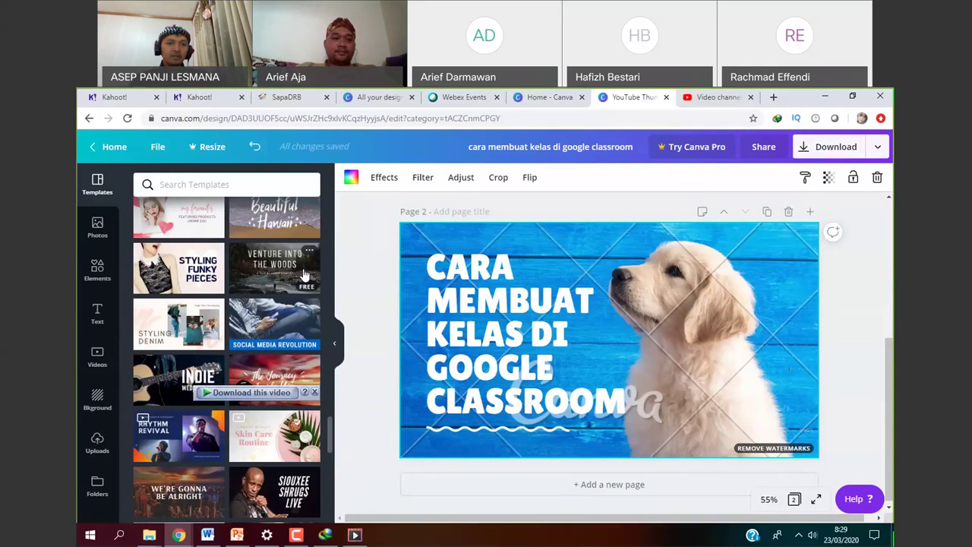
{"action": "left_click", "coordinate": [273, 265]}
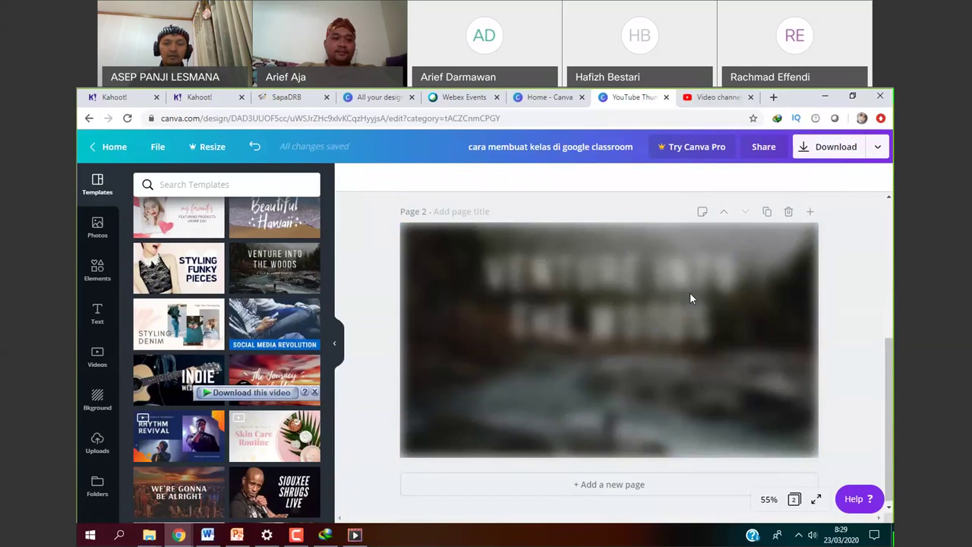
Review the premium image licence prices, keep the $1 One design option, and close Download.
{"action": "left_click", "coordinate": [652, 317]}
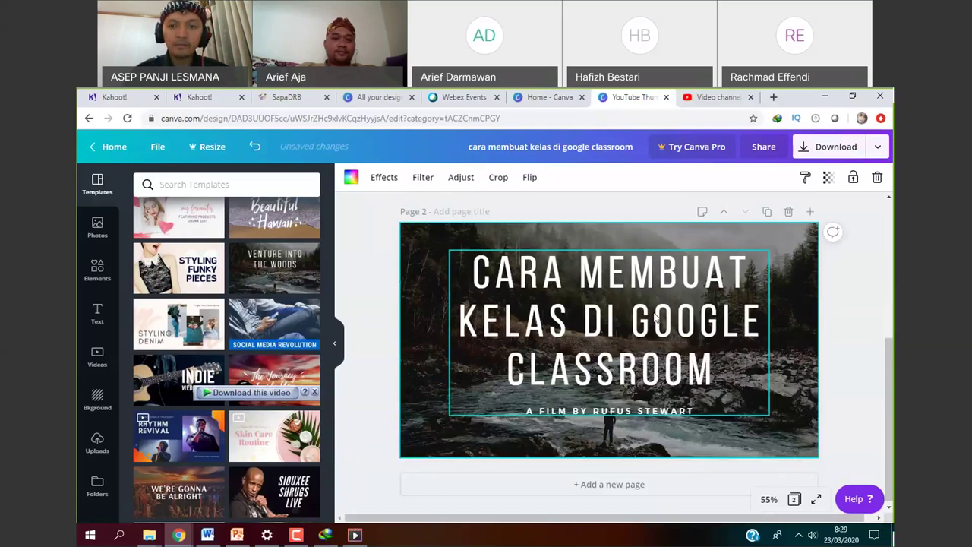
{"action": "left_click", "coordinate": [705, 395]}
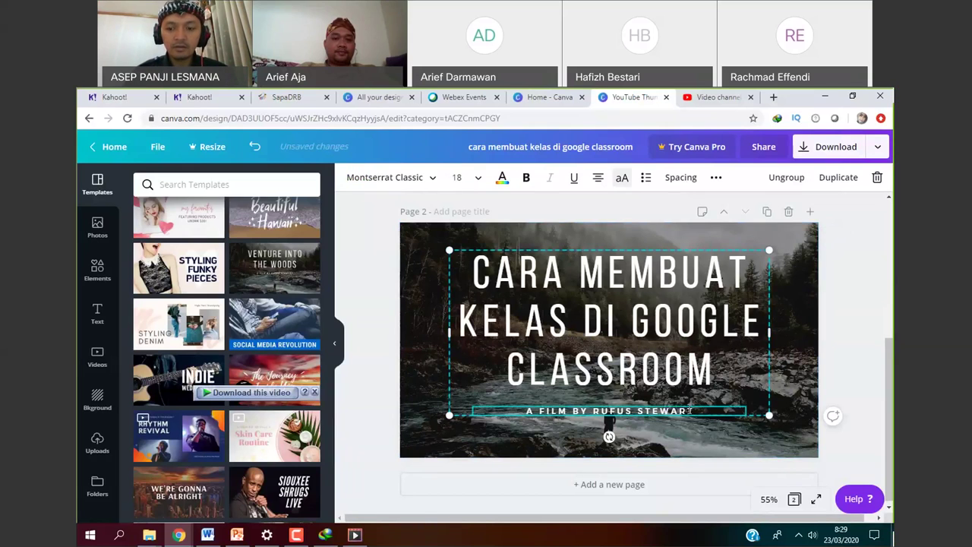
{"action": "left_click", "coordinate": [839, 147]}
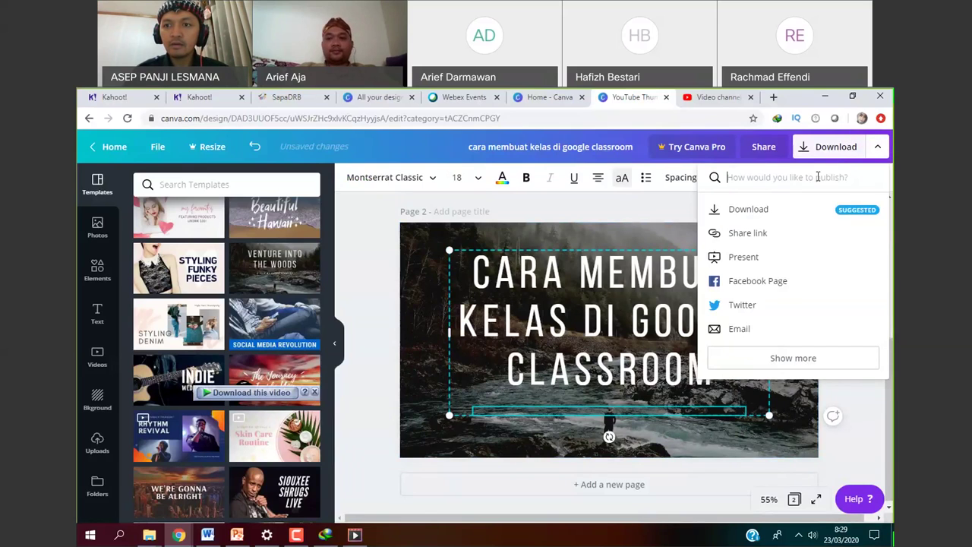
{"action": "left_click", "coordinate": [787, 209]}
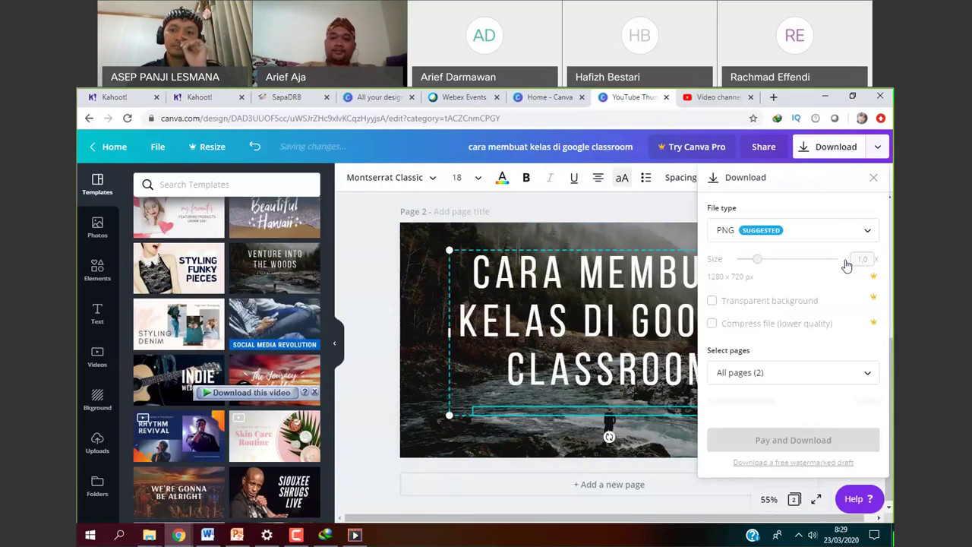
{"action": "scroll", "coordinate": [883, 387], "scroll_direction": "down", "scroll_amount": 1}
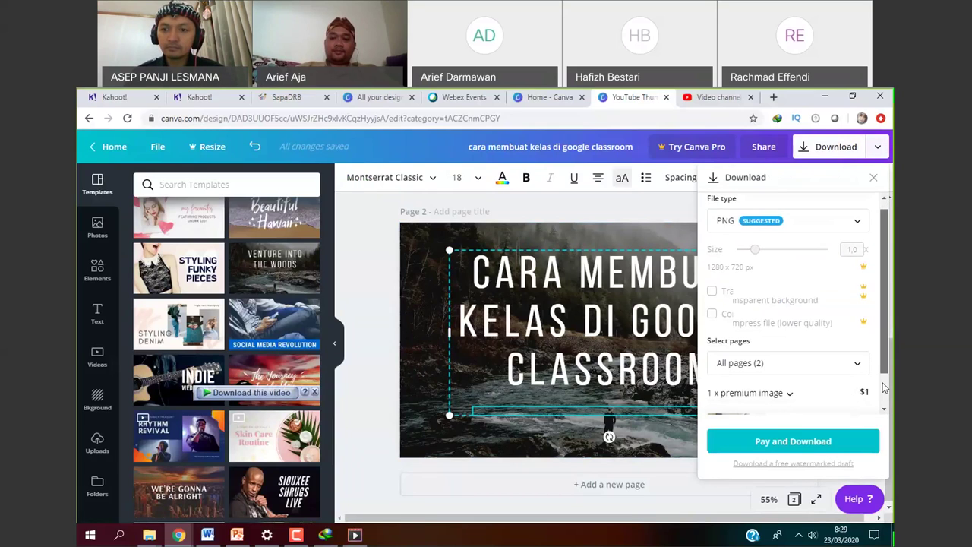
{"action": "scroll", "coordinate": [883, 388], "scroll_direction": "down", "scroll_amount": 2}
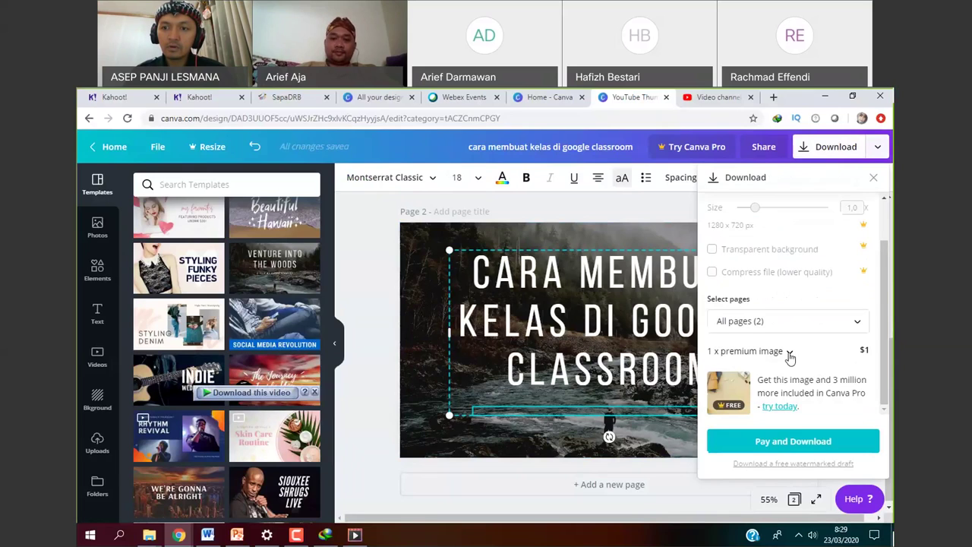
{"action": "left_click", "coordinate": [789, 354]}
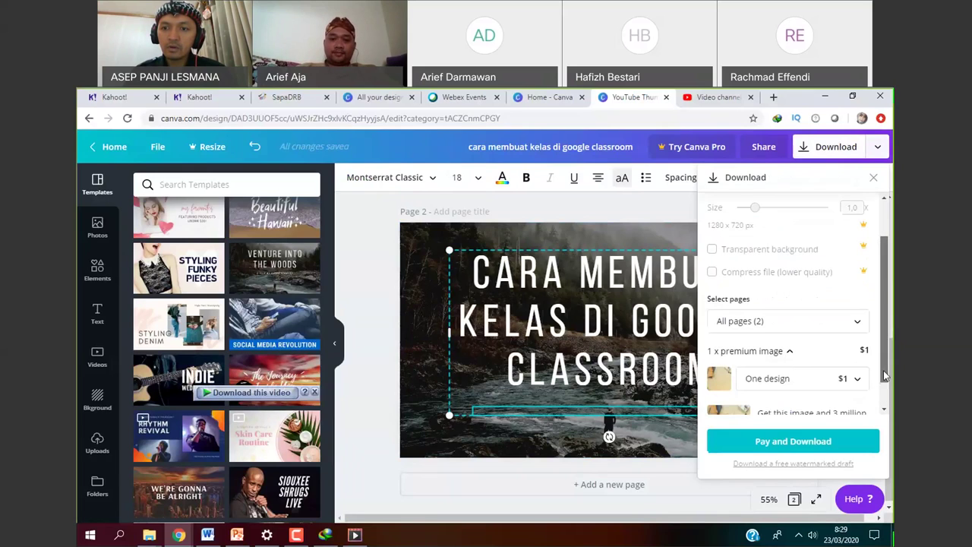
{"action": "left_click_drag", "start_coordinate": [885, 375], "coordinate": [891, 408]}
{"action": "left_click", "coordinate": [857, 351]}
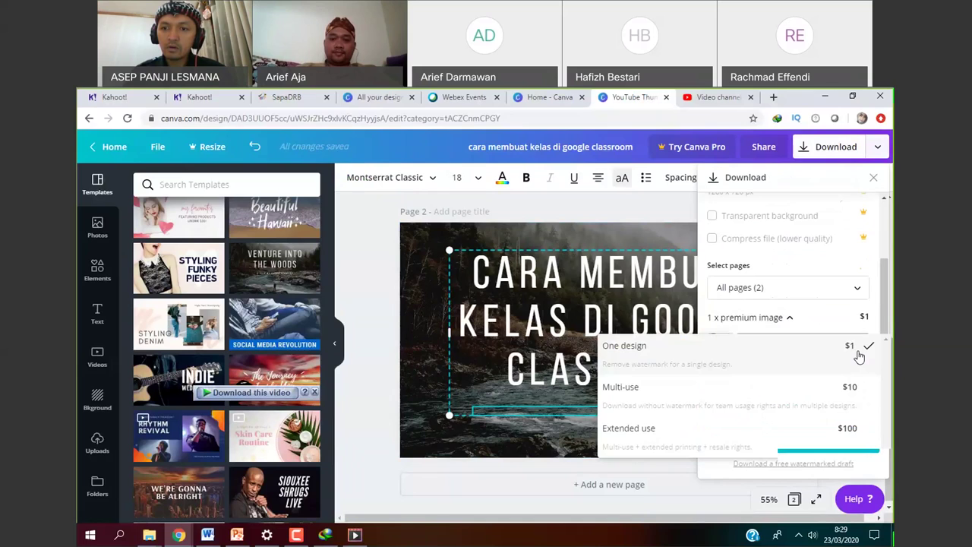
{"action": "left_click", "coordinate": [736, 475]}
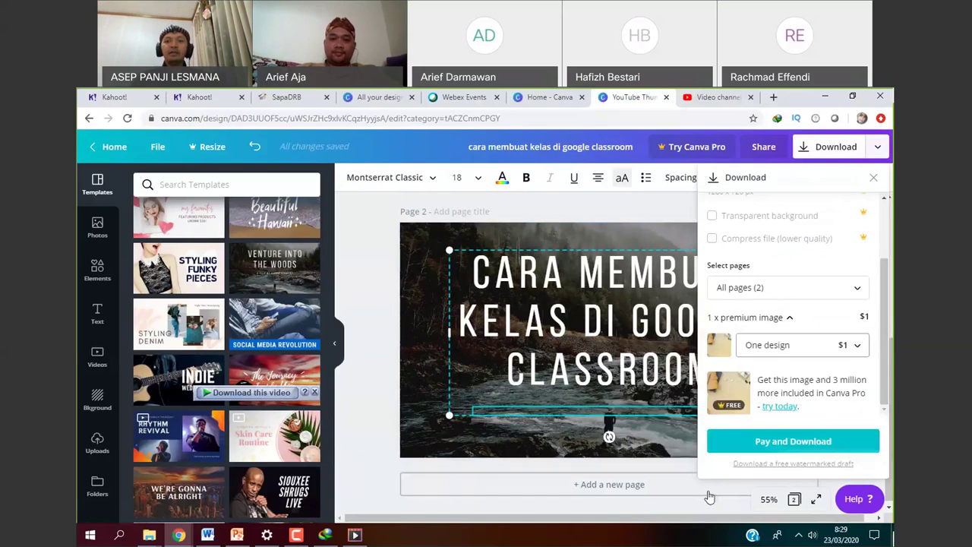
{"action": "left_click", "coordinate": [533, 466]}
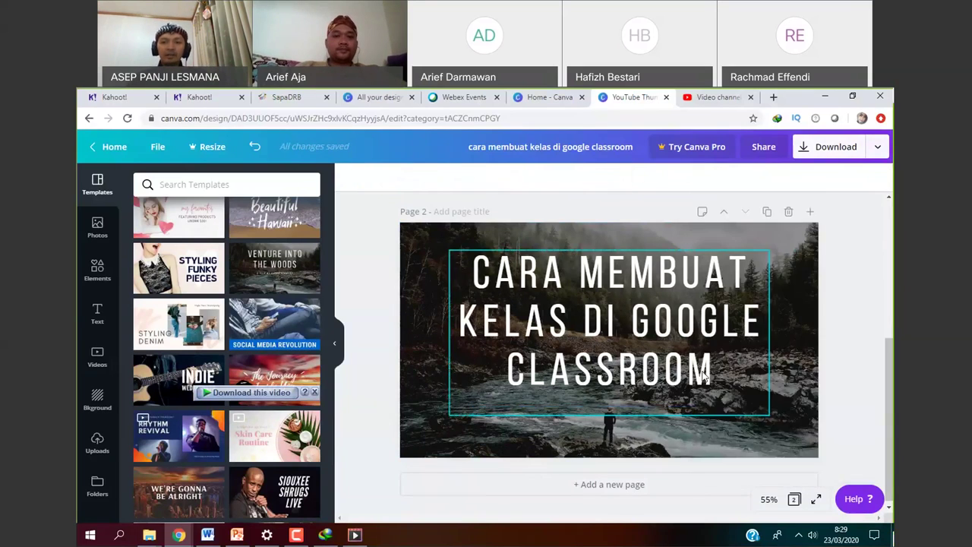
Shift page 2's classroom title slightly to the left.
{"action": "left_click", "coordinate": [786, 389]}
{"action": "left_click_drag", "start_coordinate": [759, 395], "coordinate": [755, 395]}
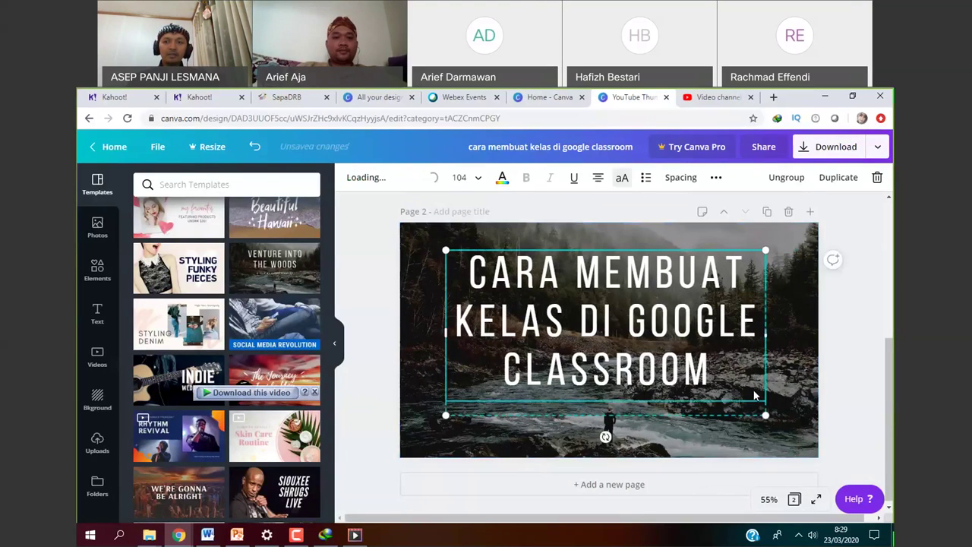
{"action": "left_click_drag", "start_coordinate": [888, 344], "coordinate": [888, 236]}
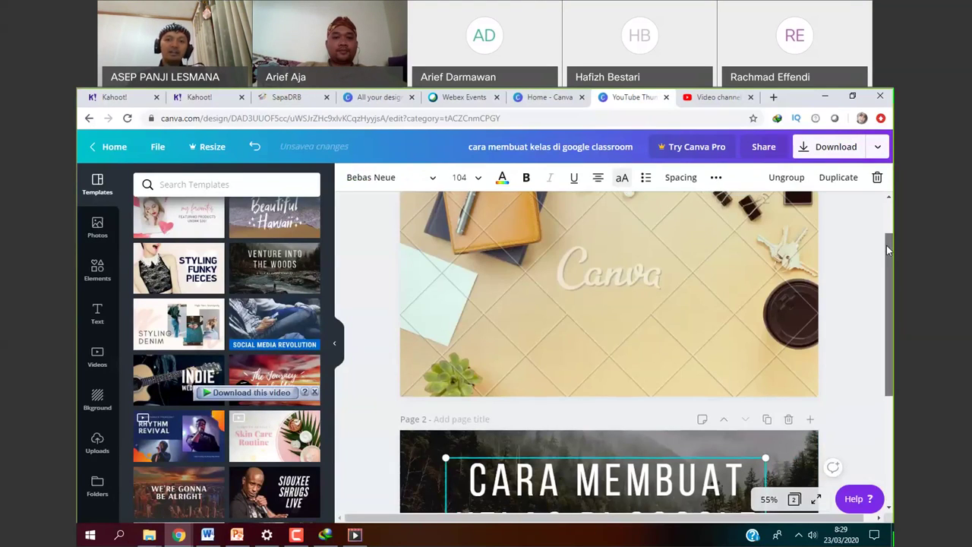
Delete page 1's background photo so that page is blank.
{"action": "scroll", "coordinate": [888, 233], "scroll_direction": "up", "scroll_amount": 1}
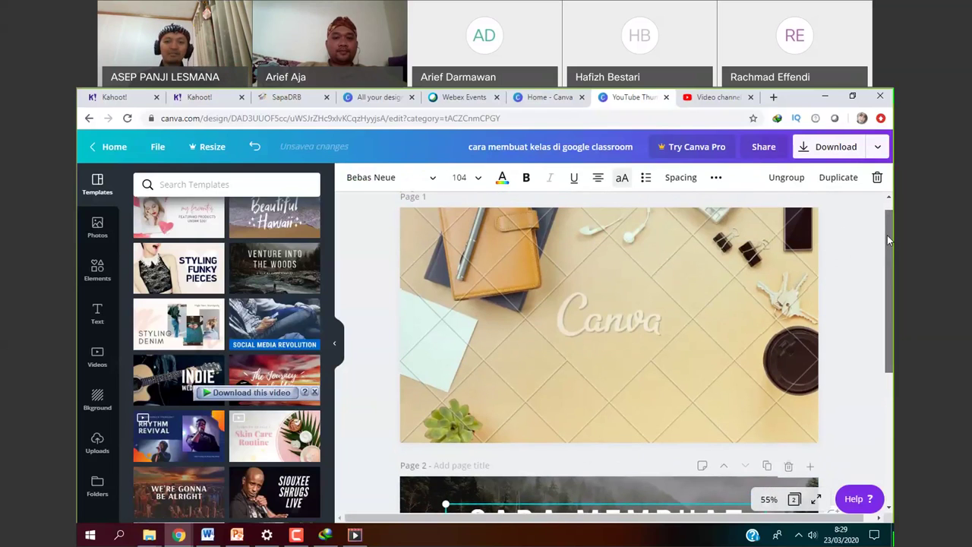
{"action": "scroll", "coordinate": [872, 234], "scroll_direction": "down", "scroll_amount": 3}
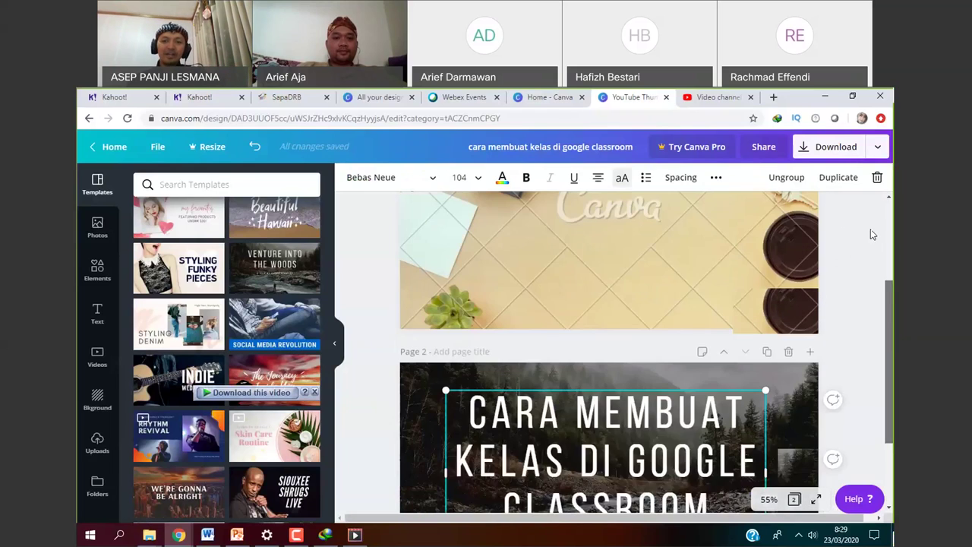
{"action": "scroll", "coordinate": [866, 227], "scroll_direction": "up", "scroll_amount": 2}
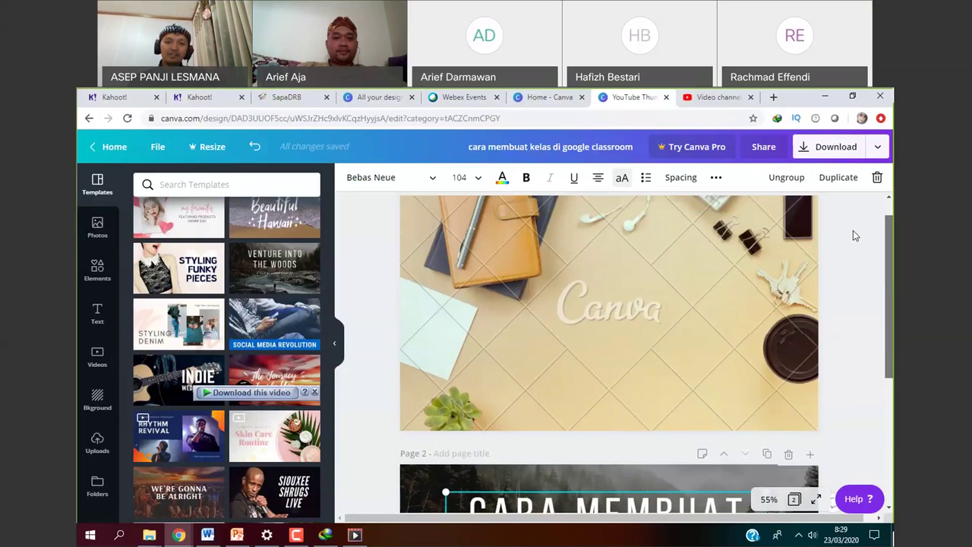
{"action": "left_click", "coordinate": [666, 370]}
{"action": "key", "text": "Delete"}
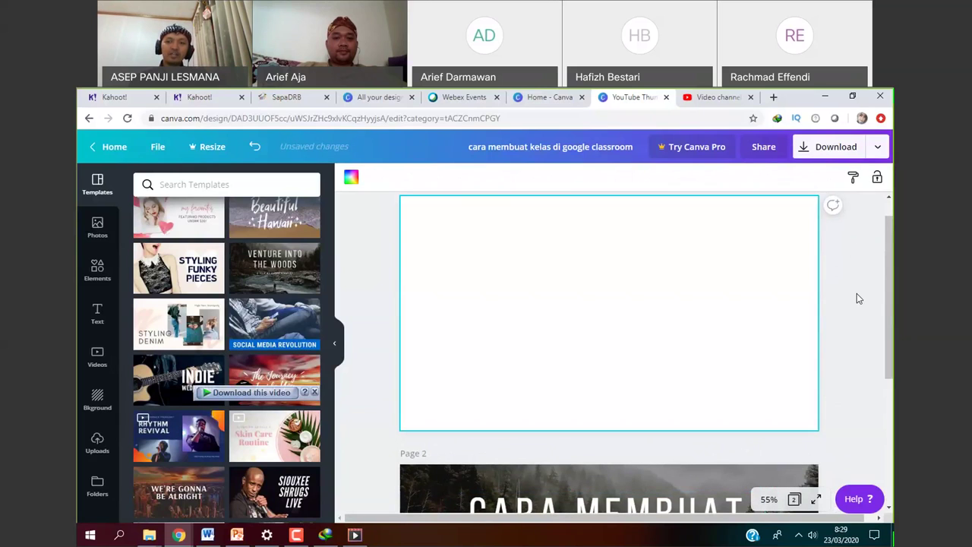
{"action": "scroll", "coordinate": [858, 298], "scroll_direction": "up", "scroll_amount": 1}
{"action": "scroll", "coordinate": [862, 311], "scroll_direction": "down", "scroll_amount": 3}
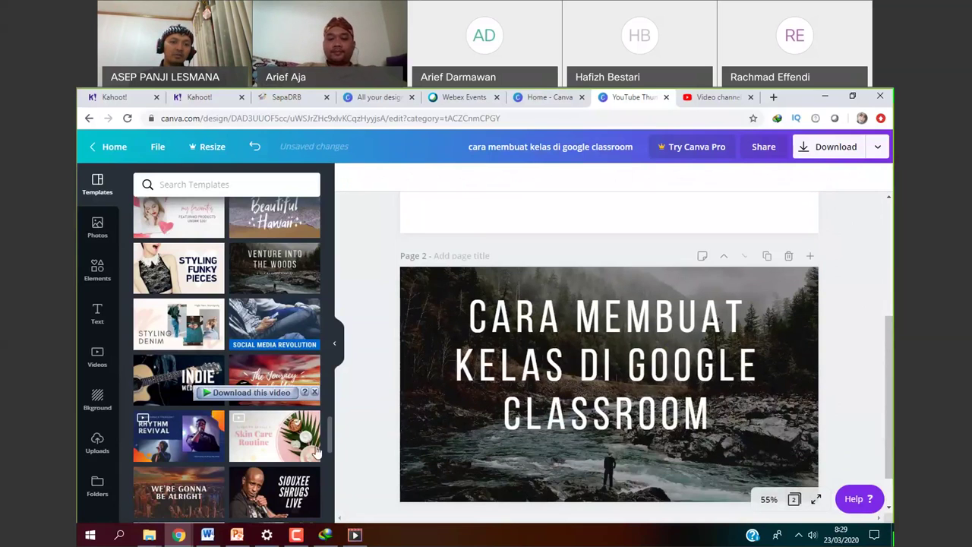
{"action": "left_click_drag", "start_coordinate": [330, 451], "coordinate": [335, 342]}
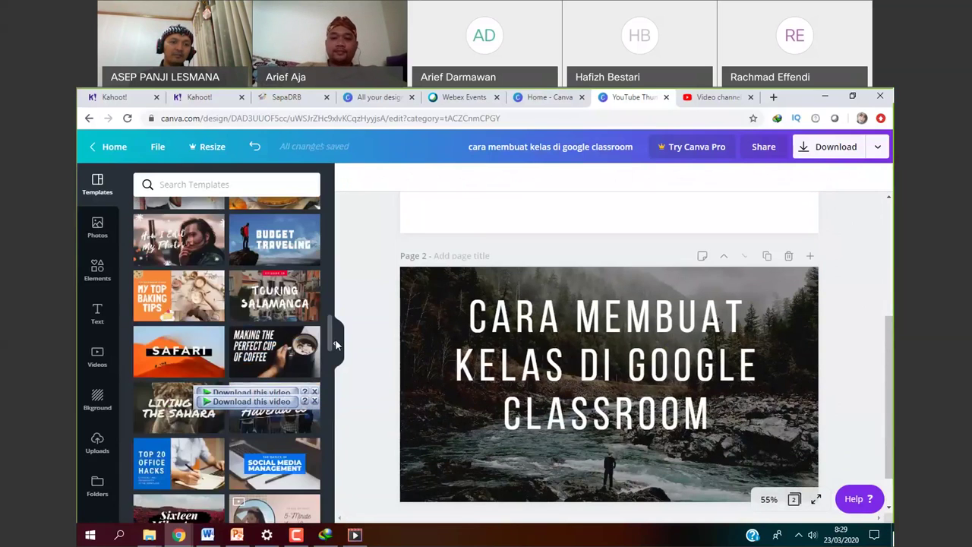
Apply the Top 20 Office Hacks layout to page 2.
{"action": "scroll", "coordinate": [174, 349], "scroll_direction": "down", "scroll_amount": 2}
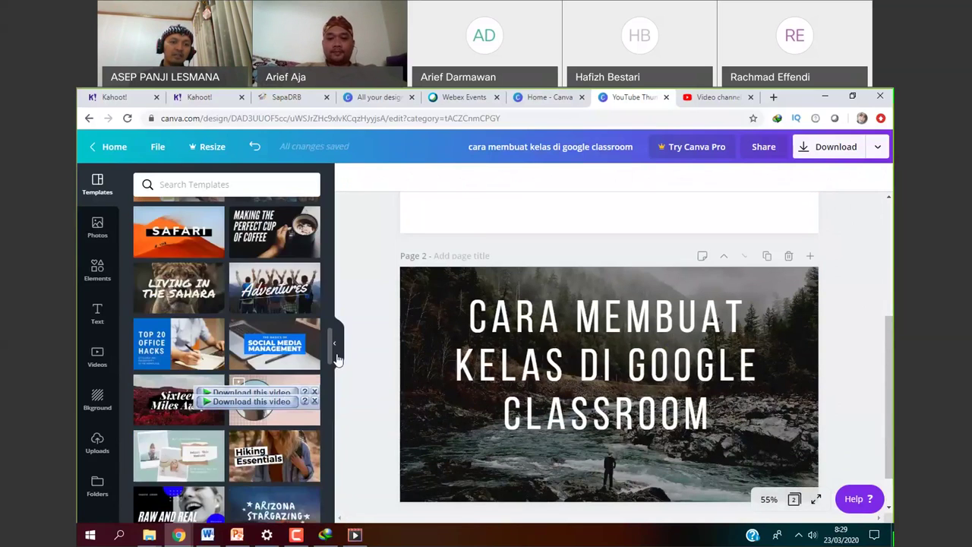
{"action": "left_click", "coordinate": [161, 357]}
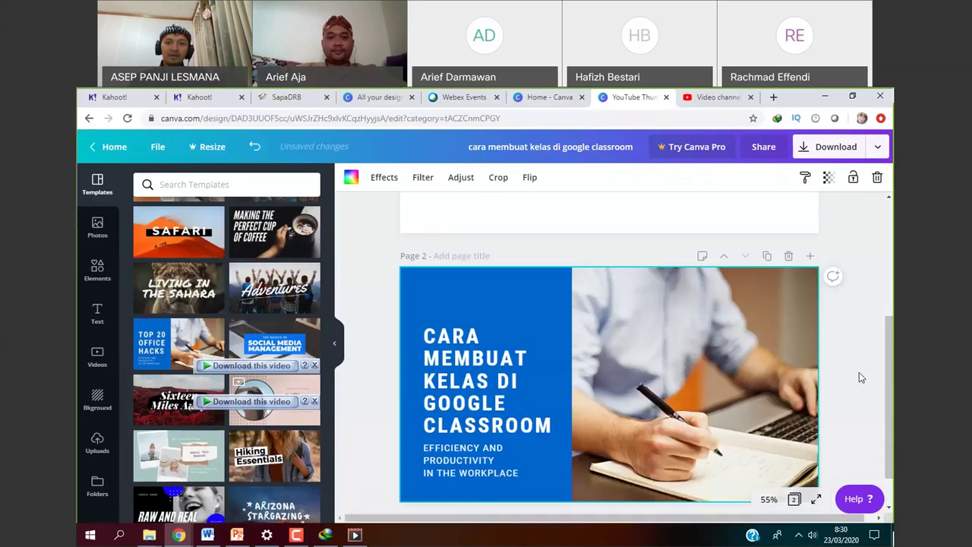
{"action": "left_click_drag", "start_coordinate": [893, 340], "coordinate": [890, 337]}
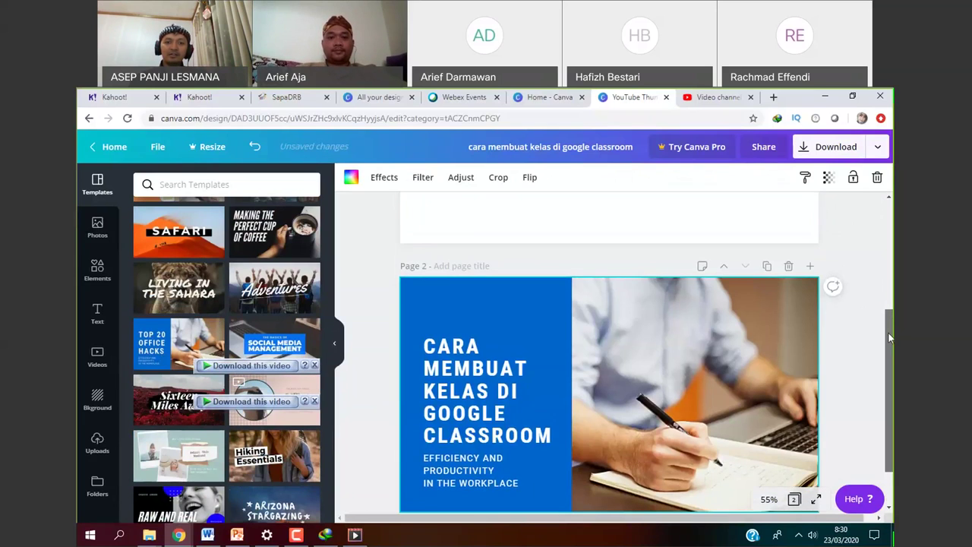
Delete the subtitle and download both pages as PNG.
{"action": "left_click", "coordinate": [490, 479]}
{"action": "left_click", "coordinate": [490, 479]}
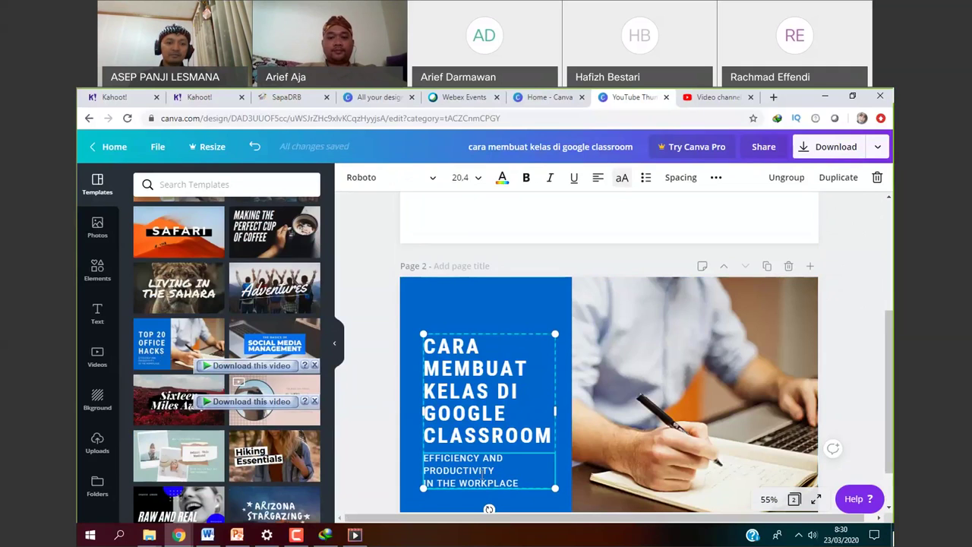
{"action": "key", "text": "Delete"}
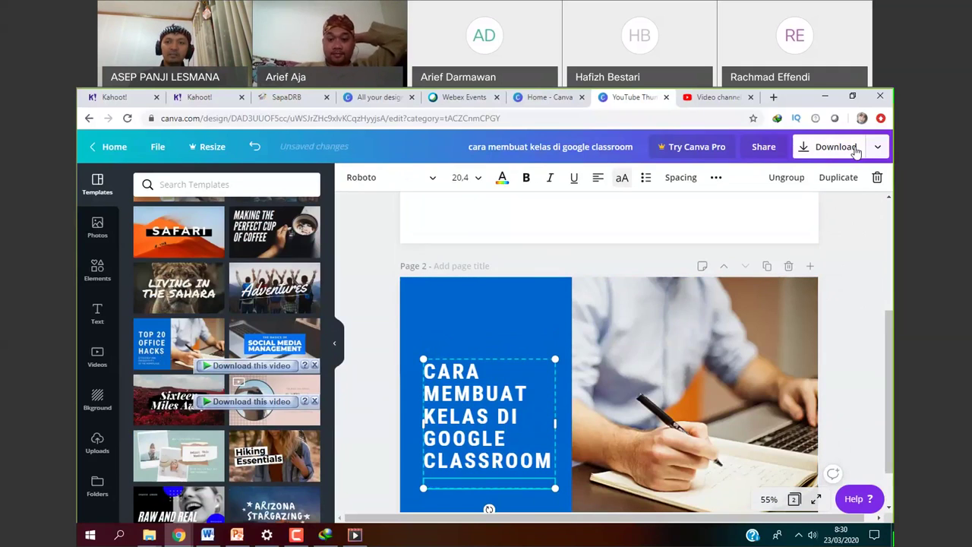
{"action": "left_click", "coordinate": [855, 149]}
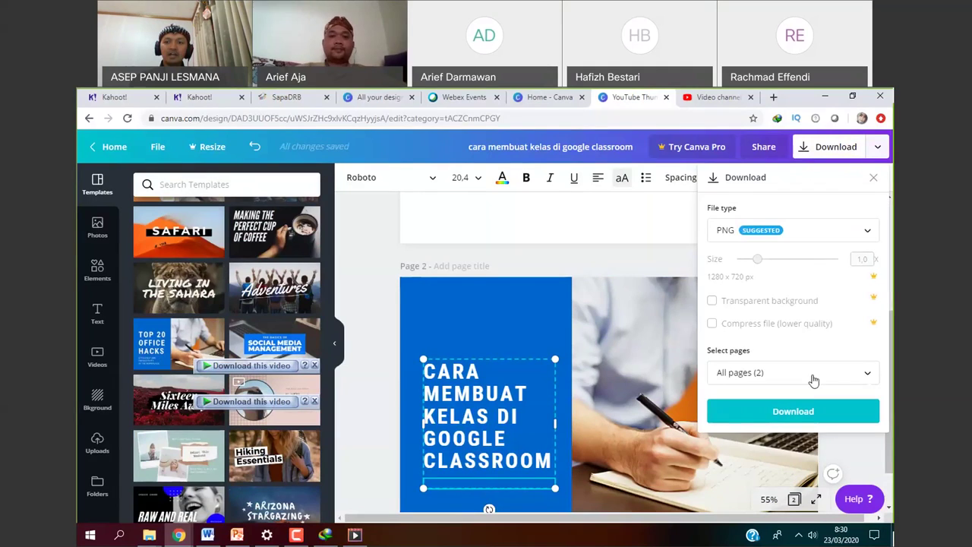
{"action": "left_click", "coordinate": [805, 411]}
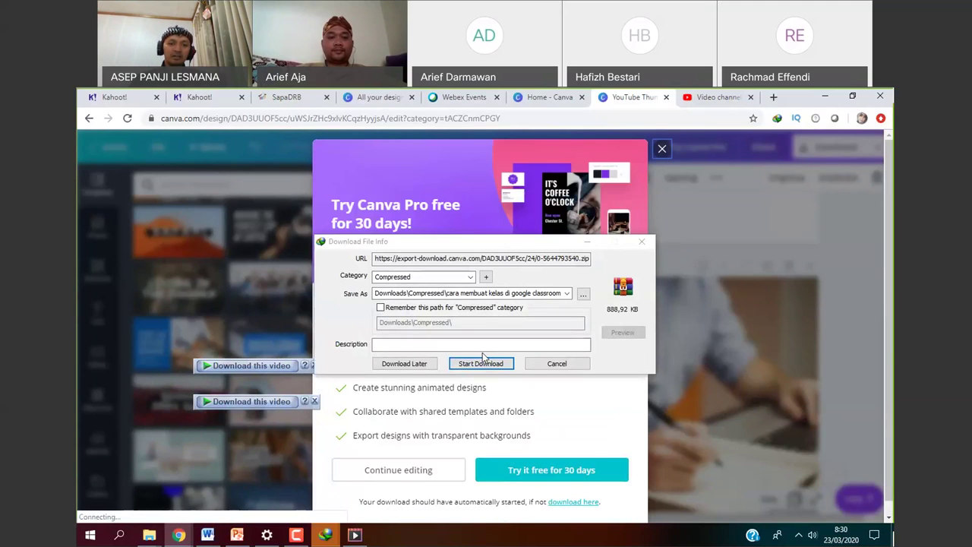
Download 'cara membuat kelas di google classroom.zip' (888.92 KB) in IDM and open it in WinRAR.
{"action": "left_click", "coordinate": [481, 363]}
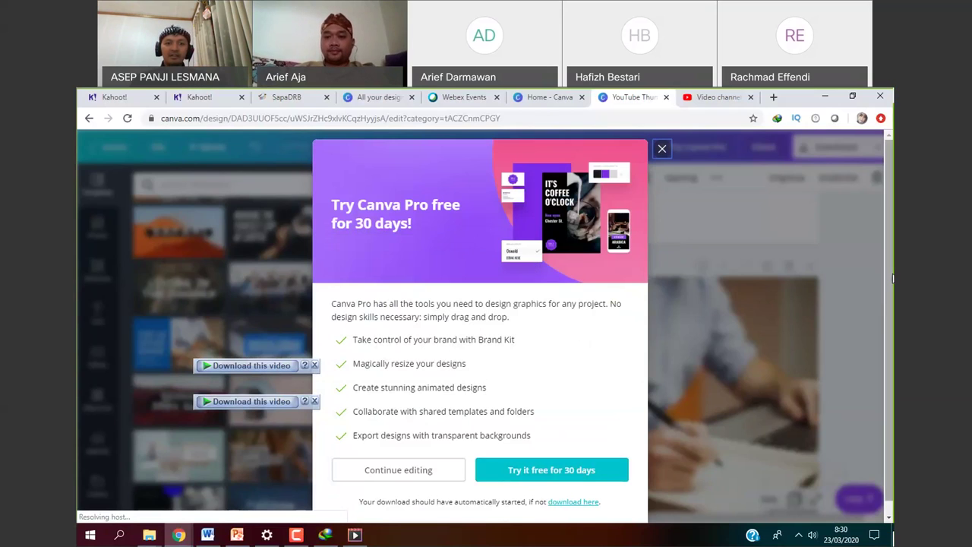
{"action": "left_click", "coordinate": [325, 535]}
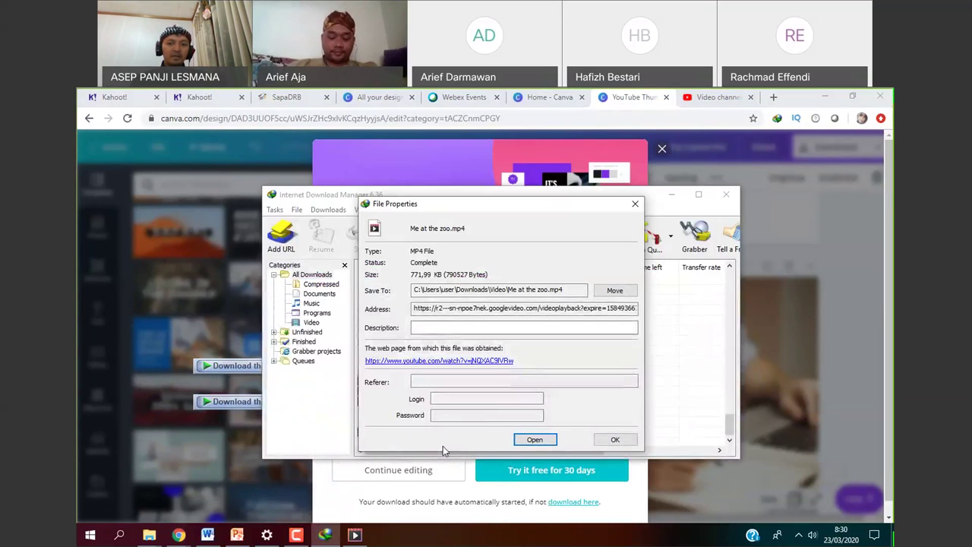
{"action": "left_click", "coordinate": [615, 439]}
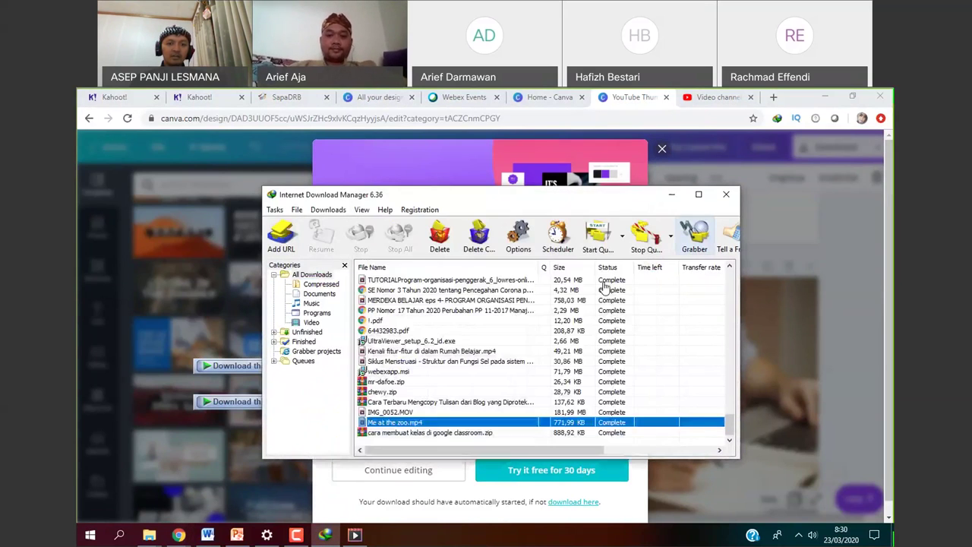
{"action": "double_click", "coordinate": [456, 432]}
{"action": "left_click", "coordinate": [541, 442]}
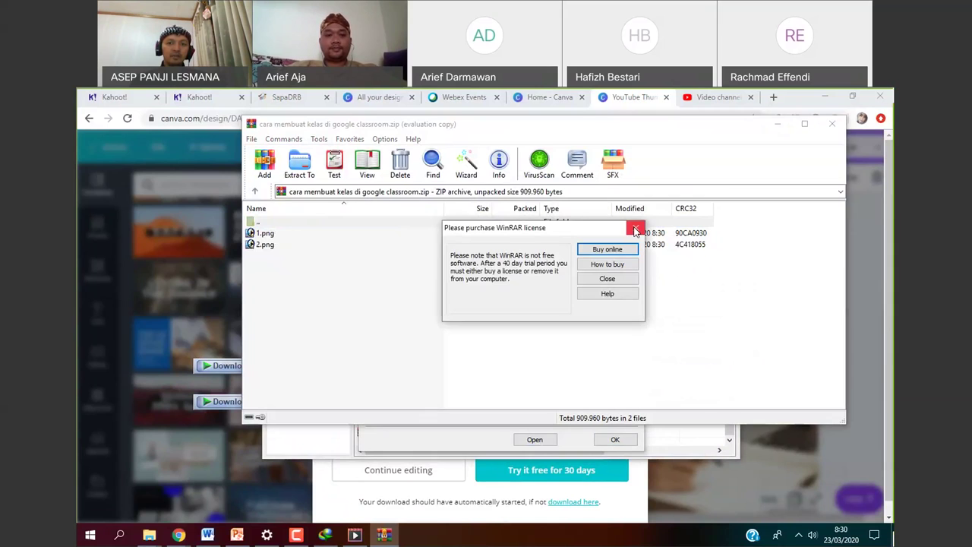
Extract 1.png and 2.png to the Desktop, replacing the existing 1.png, then return to Chrome.
{"action": "left_click", "coordinate": [635, 229]}
{"action": "key", "text": "ctrl+a"}
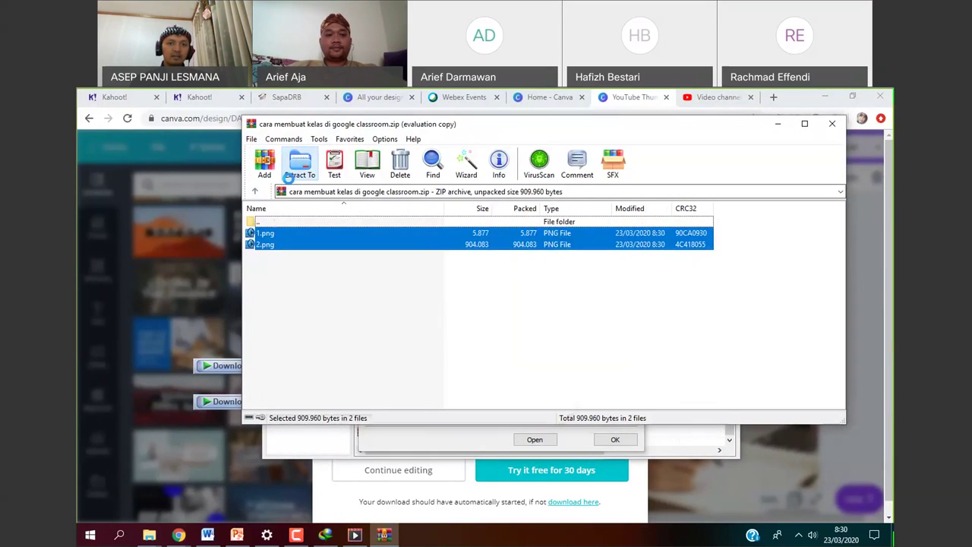
{"action": "left_click", "coordinate": [289, 172]}
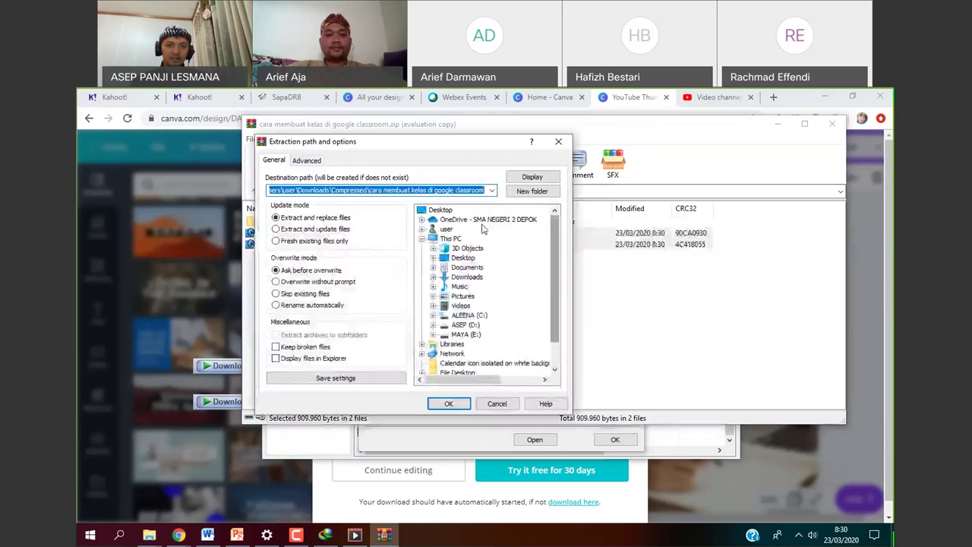
{"action": "left_click", "coordinate": [448, 403]}
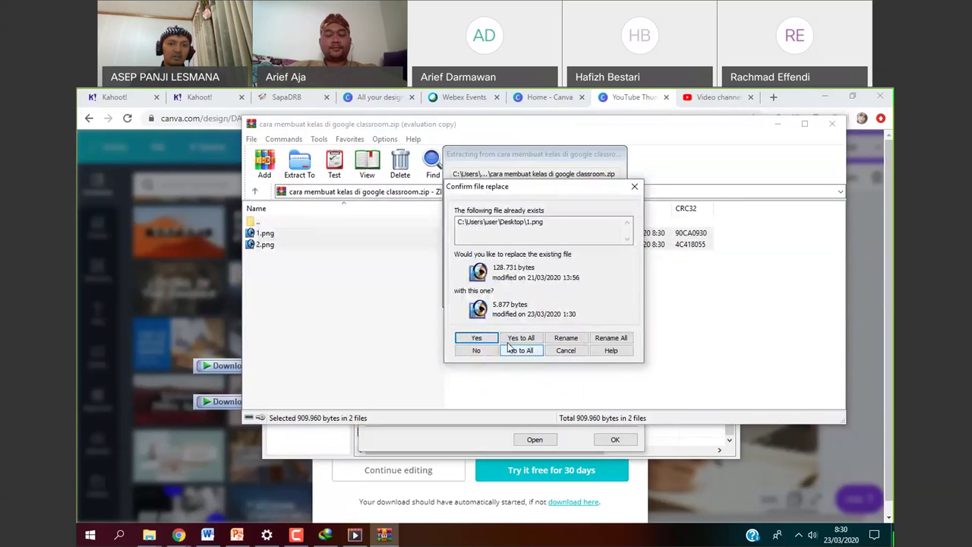
{"action": "left_click", "coordinate": [508, 347]}
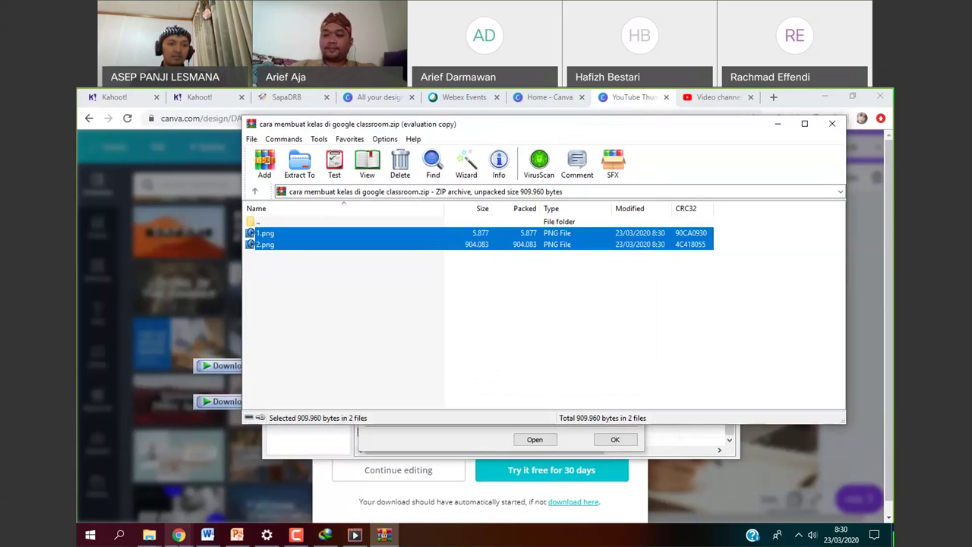
{"action": "left_click", "coordinate": [192, 493]}
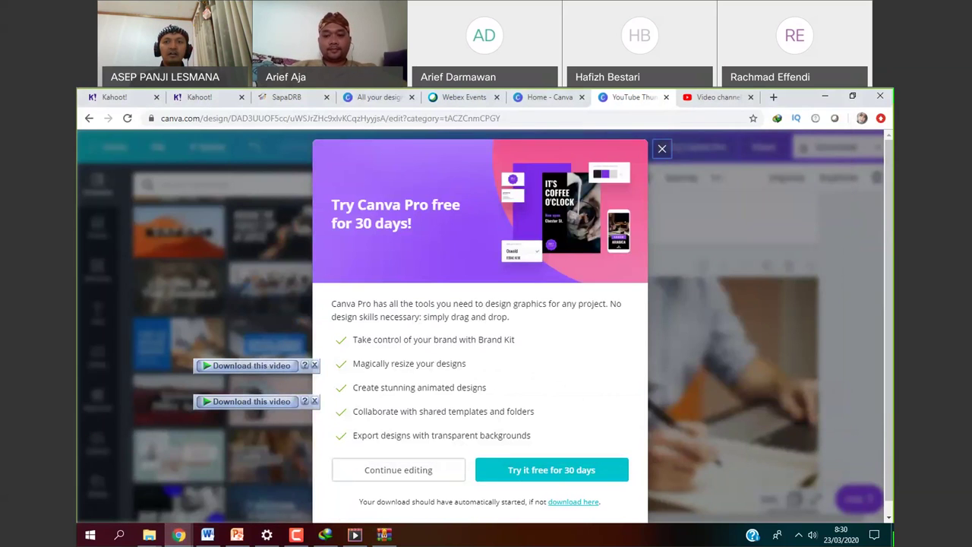
Close the Google Classroom video's upload details on the Video channel tab.
{"action": "left_click", "coordinate": [717, 96]}
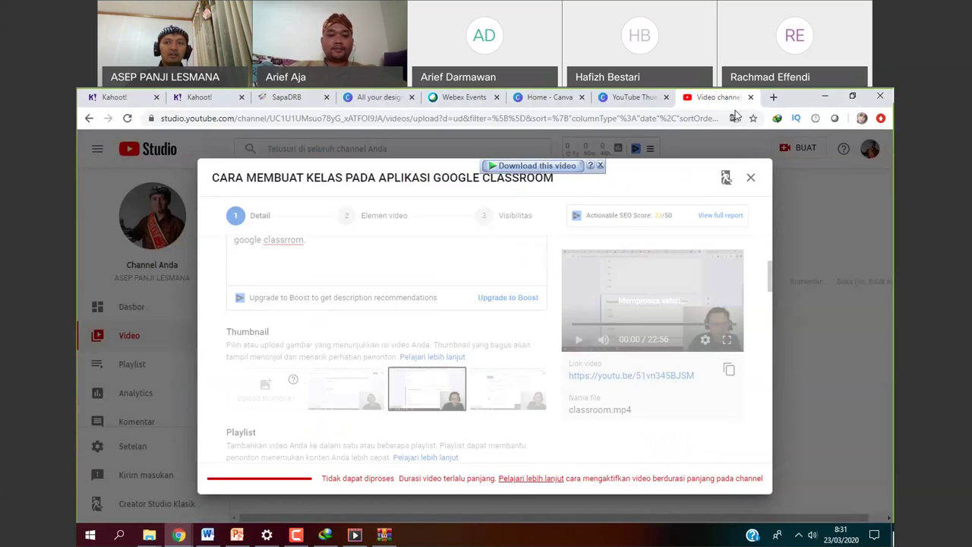
{"action": "left_click", "coordinate": [751, 180]}
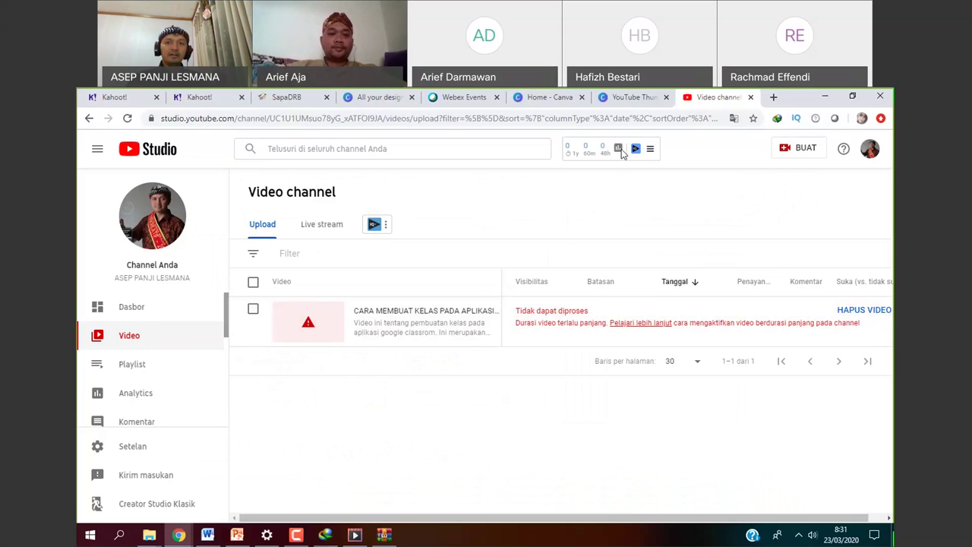
{"action": "left_click", "coordinate": [789, 155]}
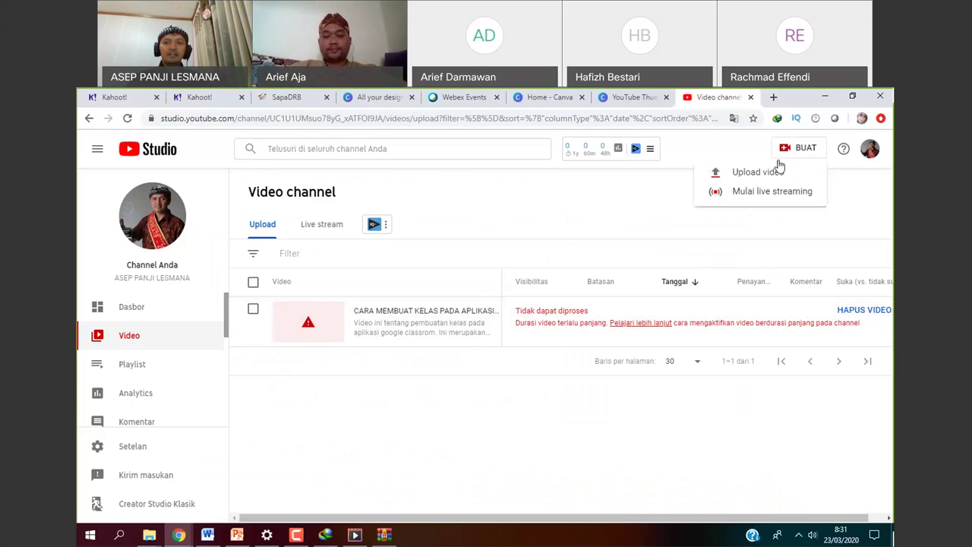
Start a new video upload and browse to the Downloads > Video folder.
{"action": "left_click", "coordinate": [771, 173]}
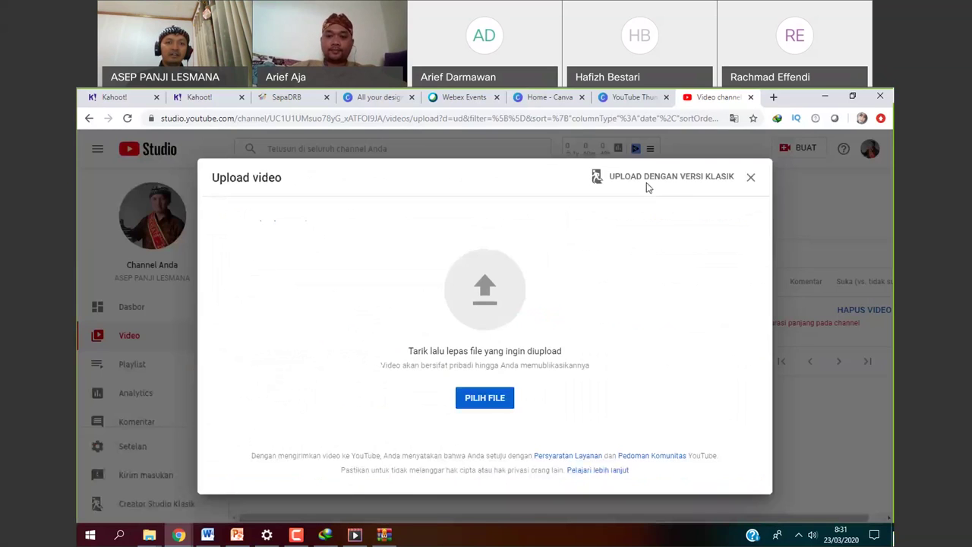
{"action": "left_click", "coordinate": [489, 401]}
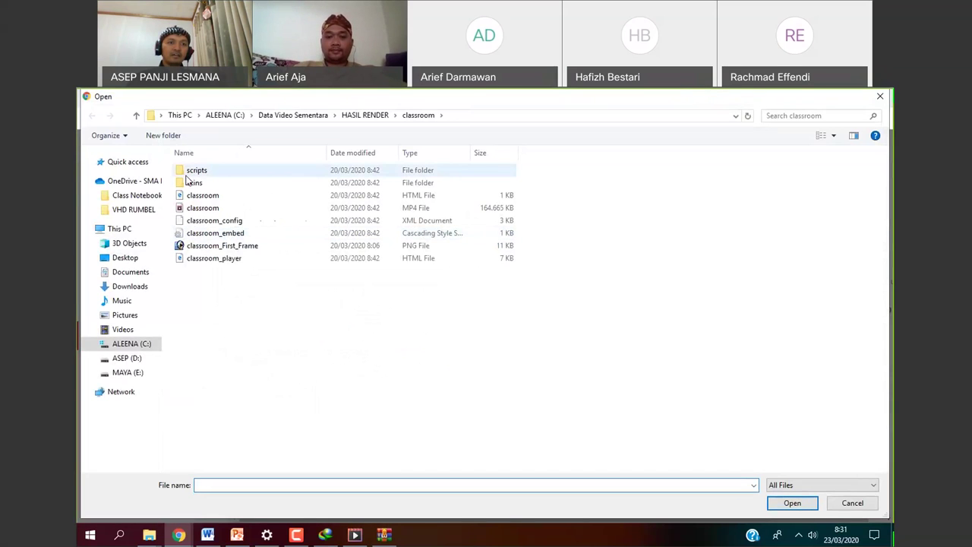
{"action": "left_click", "coordinate": [134, 118]}
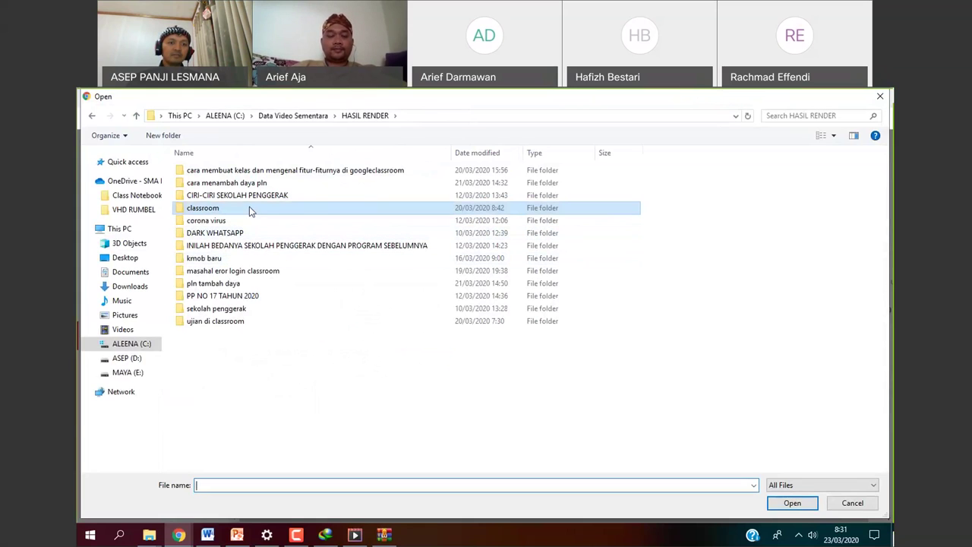
{"action": "double_click", "coordinate": [233, 322]}
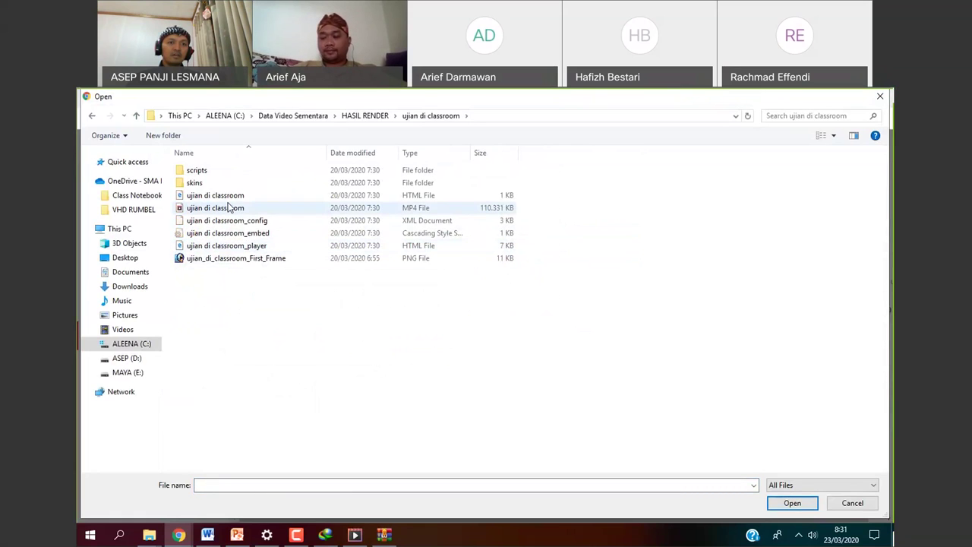
{"action": "left_click", "coordinate": [135, 115]}
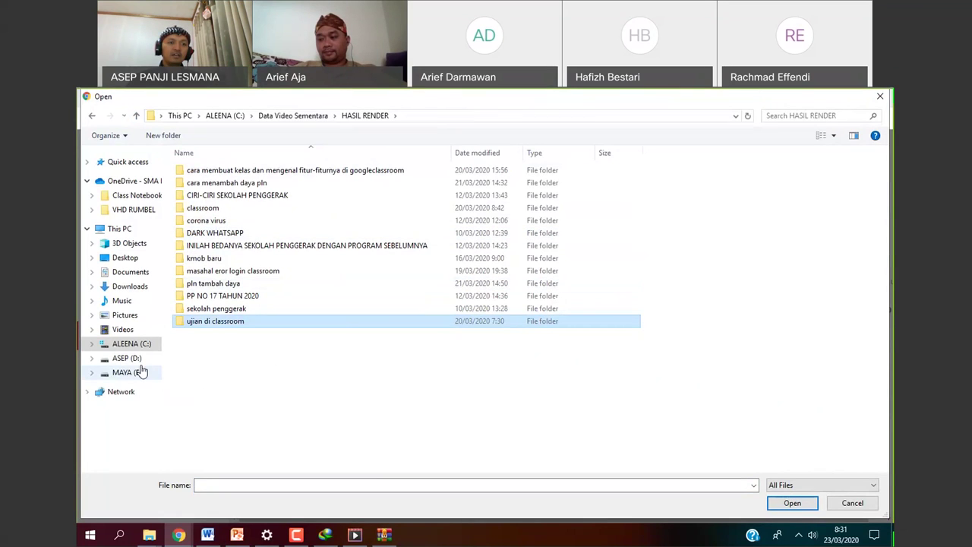
{"action": "left_click", "coordinate": [144, 286]}
{"action": "left_click", "coordinate": [129, 286]}
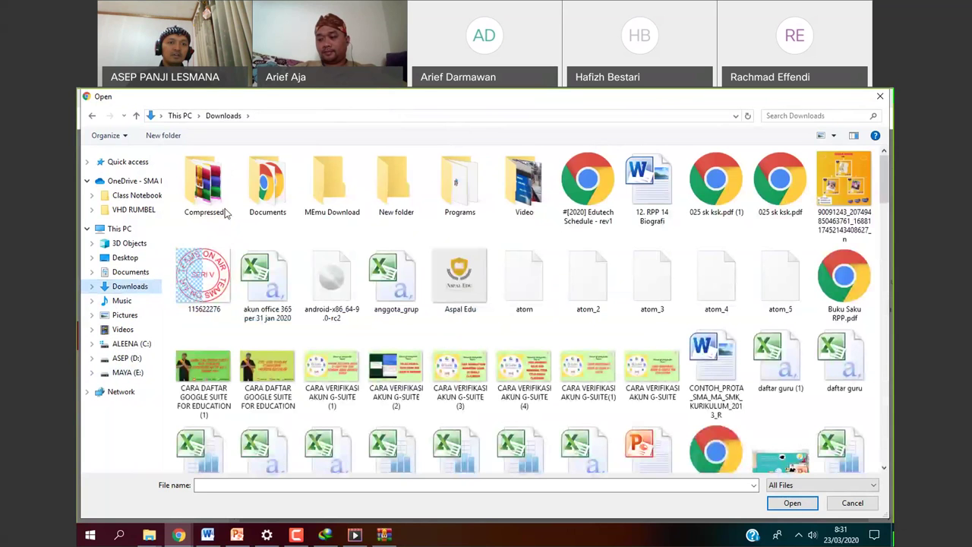
{"action": "double_click", "coordinate": [537, 207]}
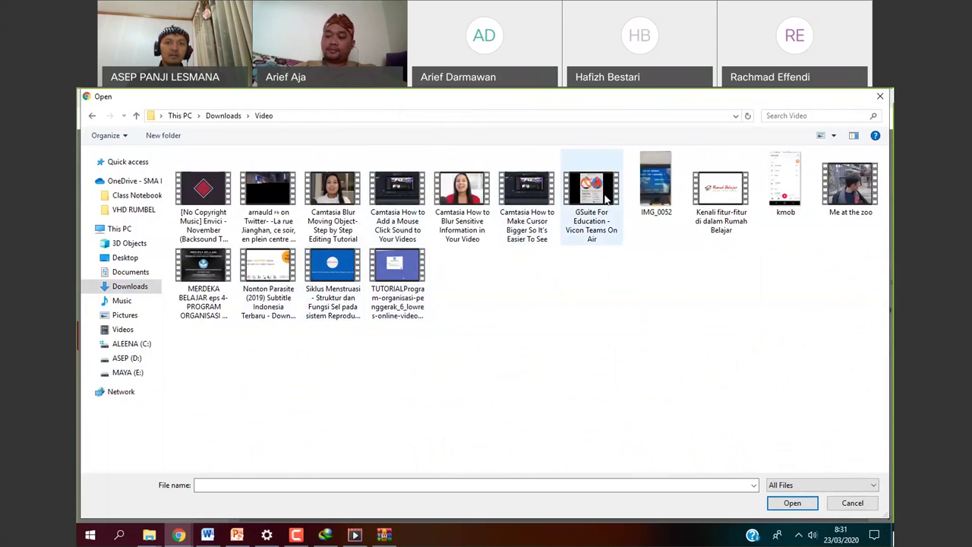
Upload the 'GSuite For Education - Vicon Teams On Air' video, then minimize the browser.
{"action": "left_click", "coordinate": [611, 224]}
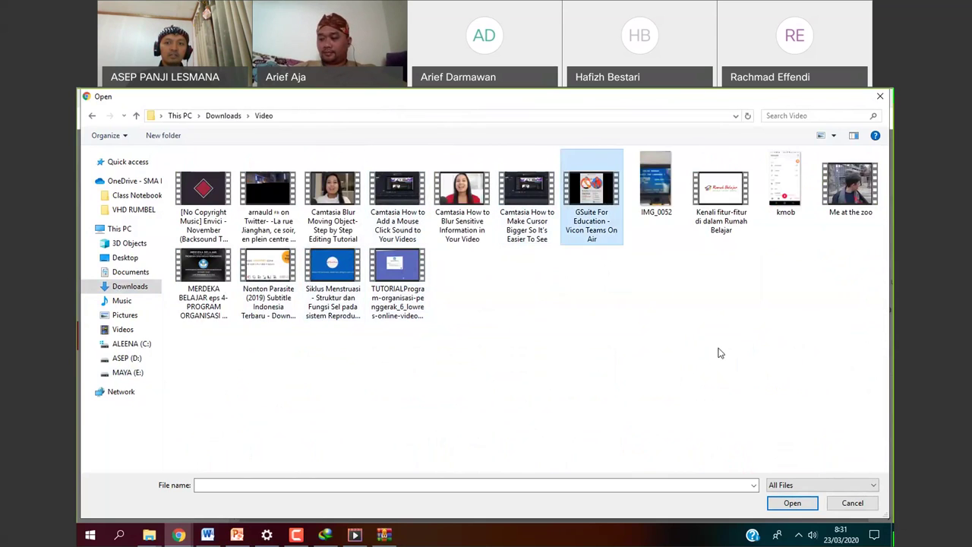
{"action": "left_click", "coordinate": [782, 508]}
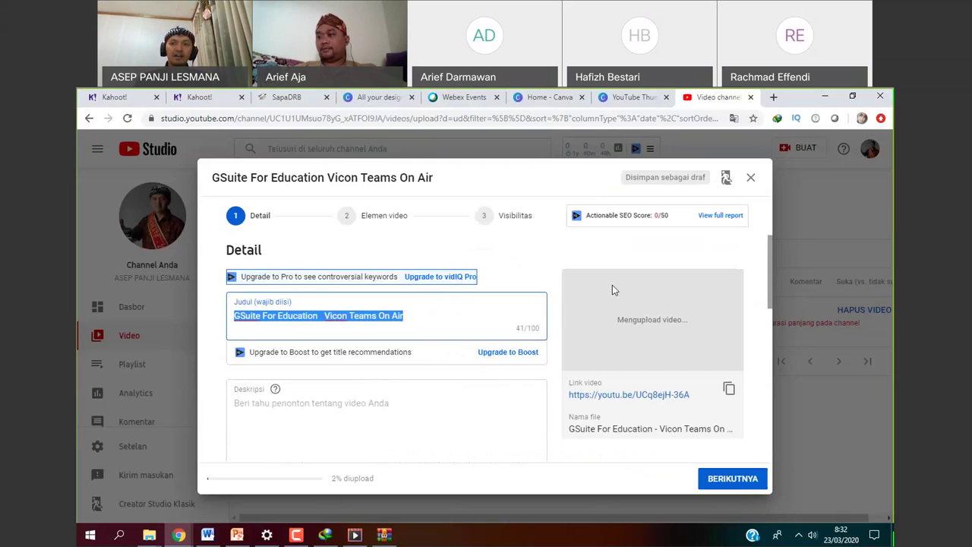
{"action": "left_click", "coordinate": [820, 99]}
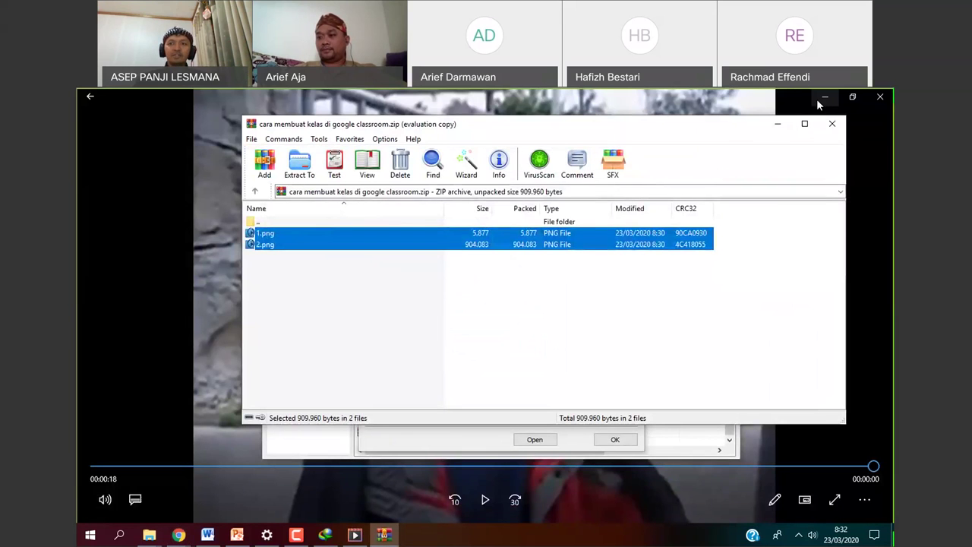
Minimize the video player, WinRAR, IDM and Settings windows to reveal Word's File In Use prompt.
{"action": "left_click", "coordinate": [817, 98]}
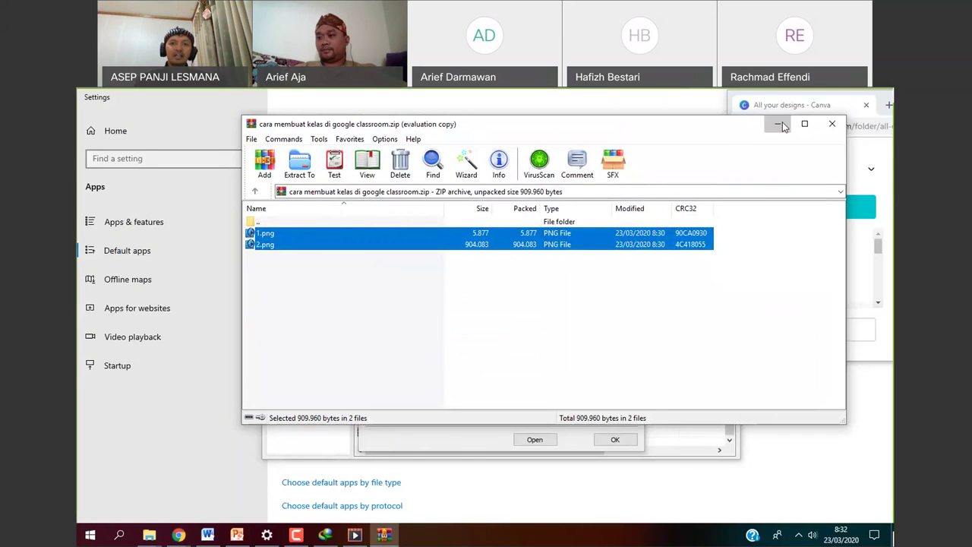
{"action": "left_click", "coordinate": [782, 125]}
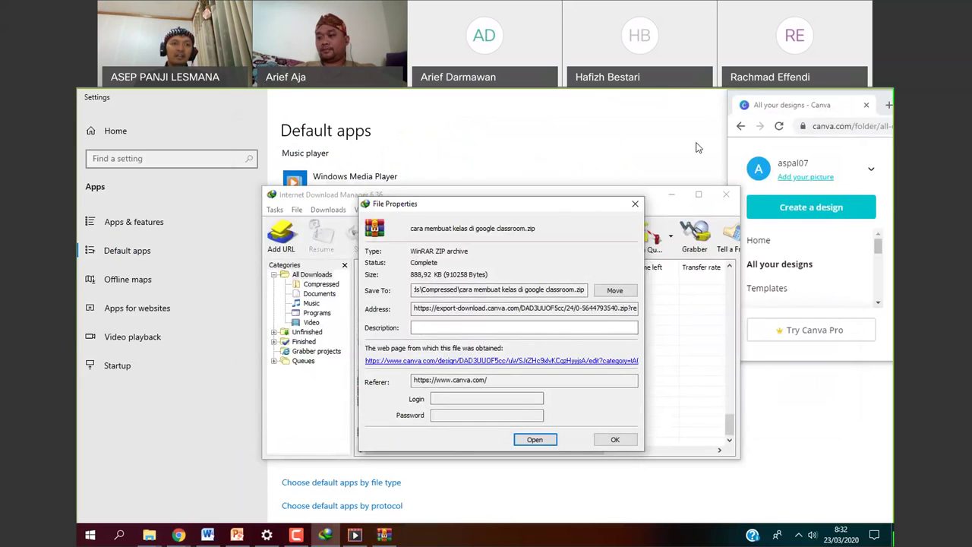
{"action": "left_click", "coordinate": [671, 194]}
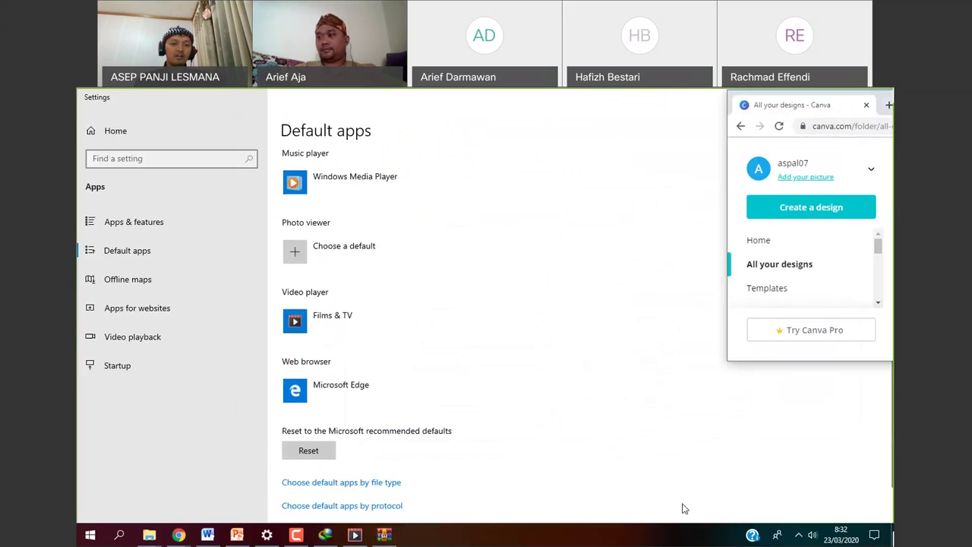
{"action": "left_click", "coordinate": [529, 369]}
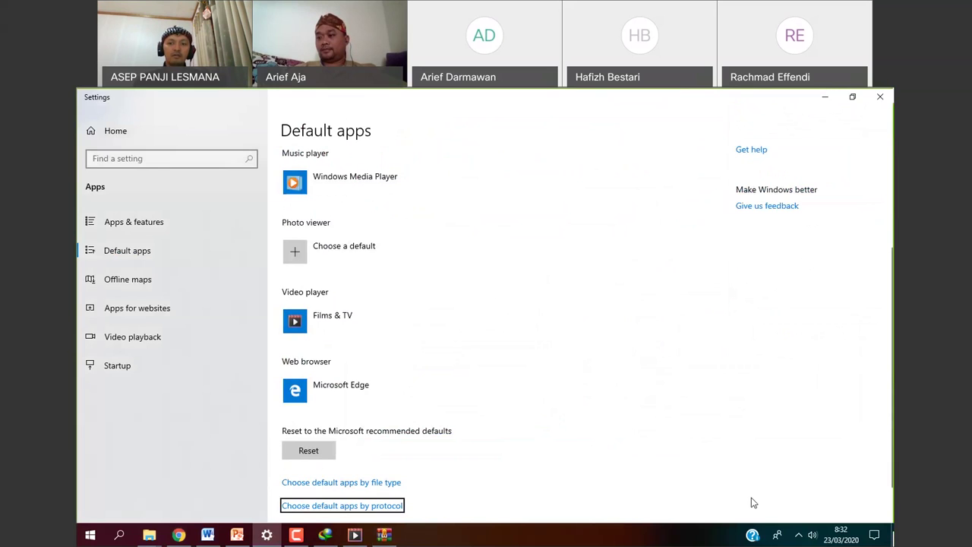
{"action": "left_click", "coordinate": [797, 536]}
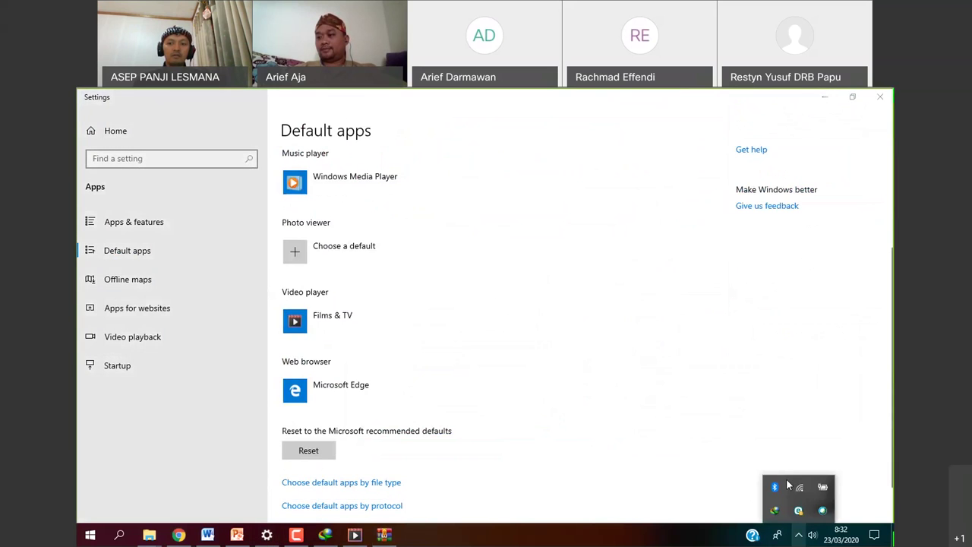
{"action": "left_click", "coordinate": [829, 95]}
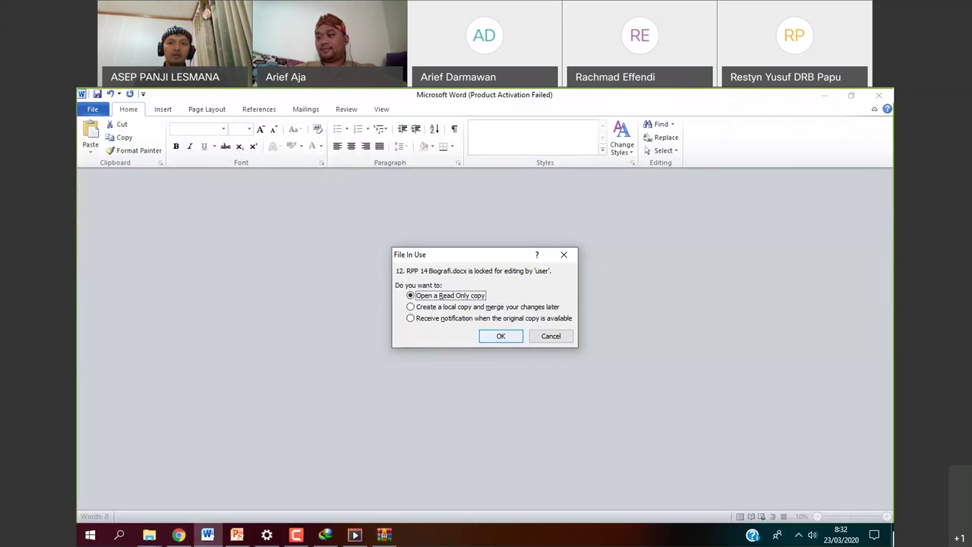
Open '12. RPP 14 Biografi.docx' as a read-only copy.
{"action": "left_click", "coordinate": [517, 338]}
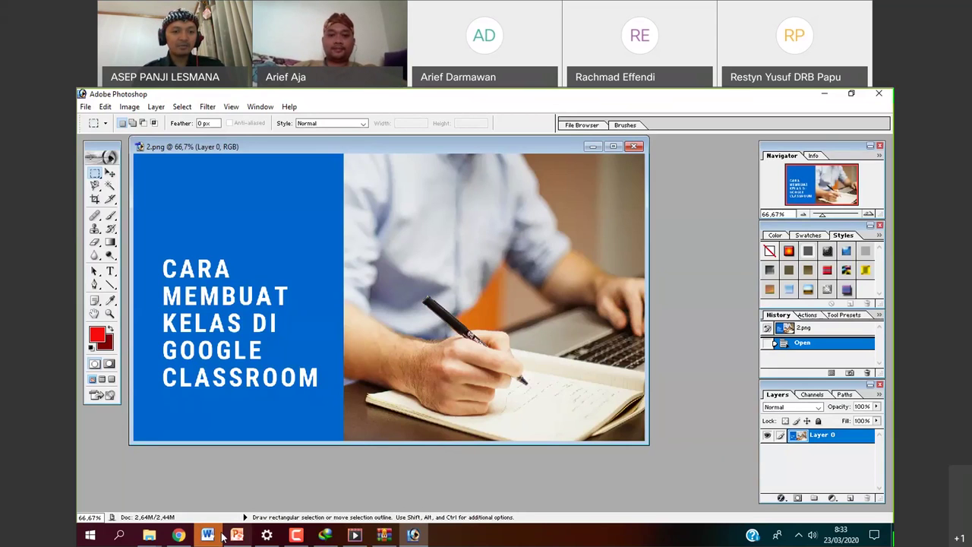
Switch from Photoshop back to the YouTube Studio upload details in Chrome.
{"action": "left_click", "coordinate": [176, 535]}
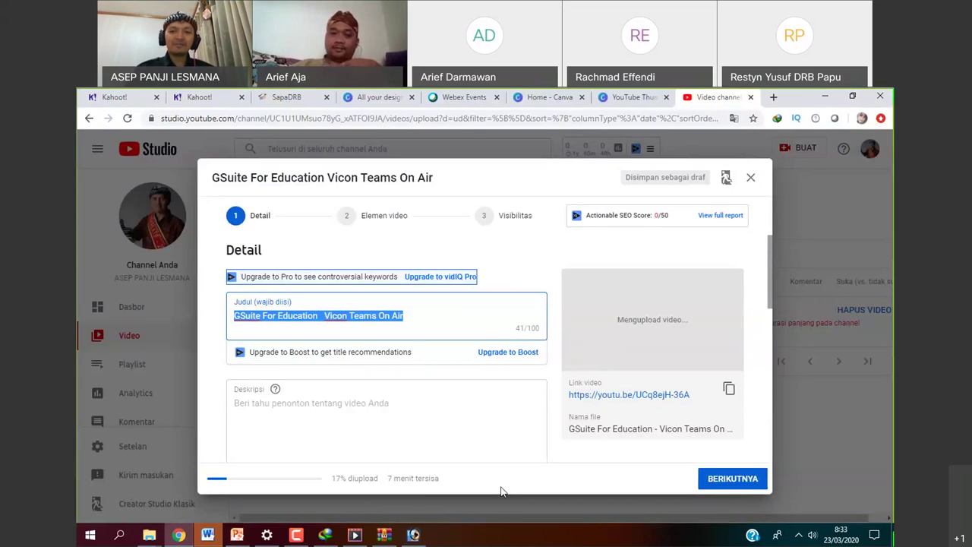
Close Word's Office Activation Wizard and minimize Chrome to reveal 2.png in Photoshop.
{"action": "left_click", "coordinate": [804, 474]}
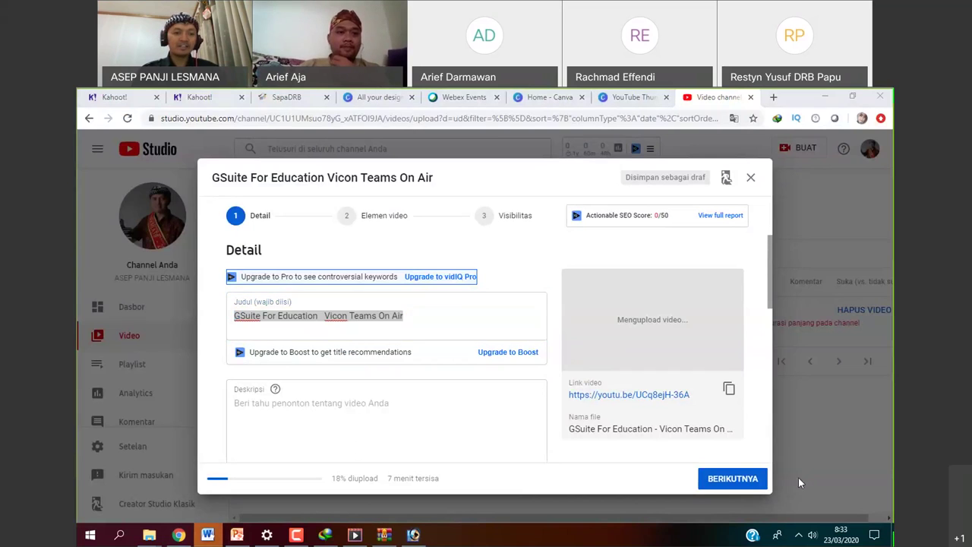
{"action": "left_click", "coordinate": [218, 536]}
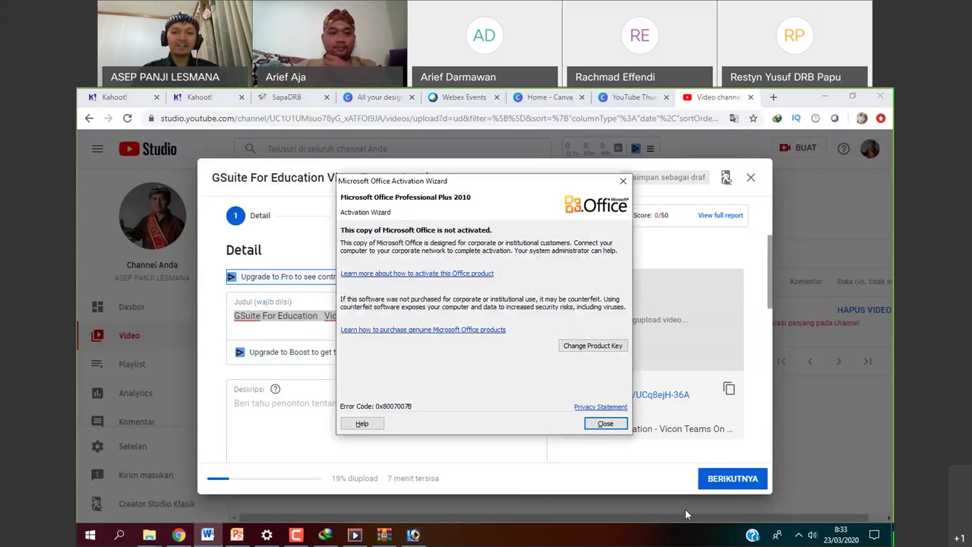
{"action": "left_click", "coordinate": [685, 508]}
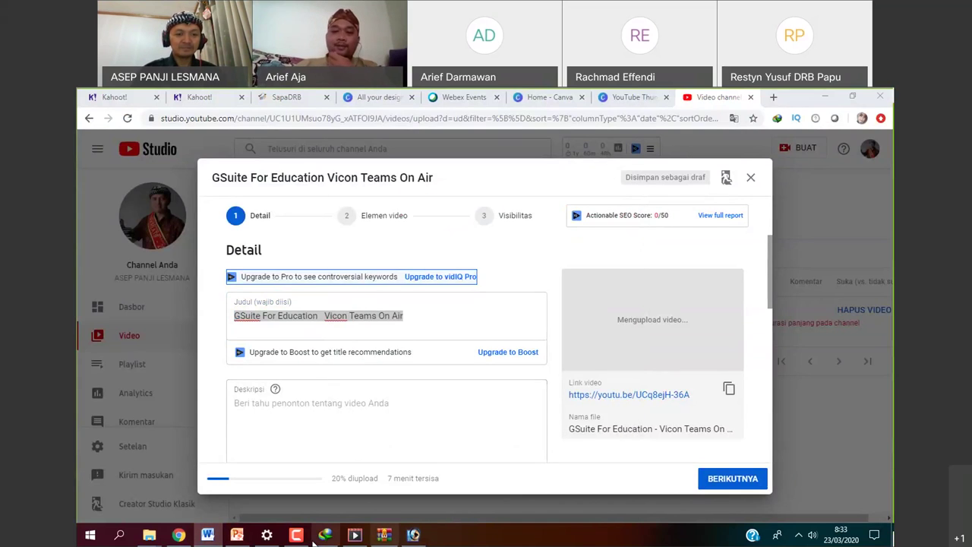
{"action": "left_click", "coordinate": [826, 99]}
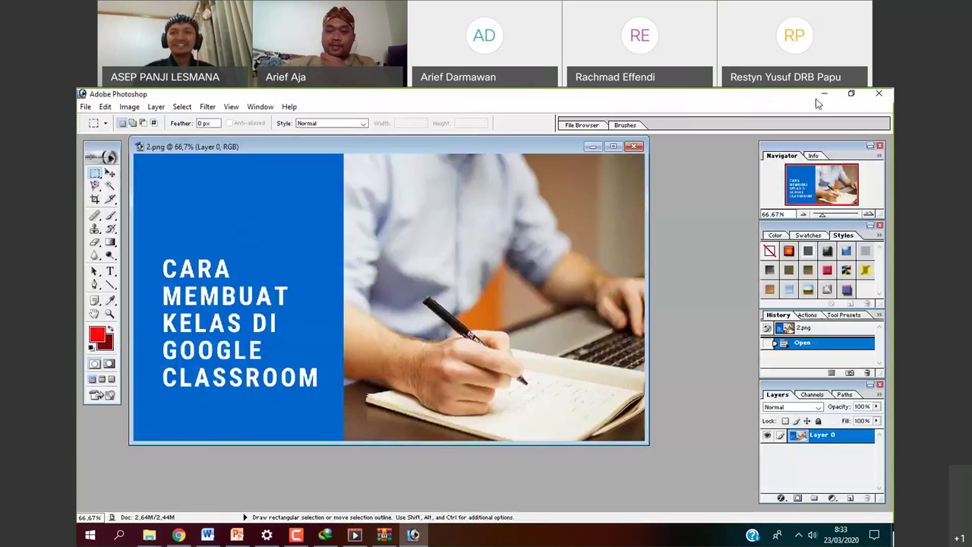
Minimize Photoshop and open Cisco Webex Meetings from the hidden tray icons.
{"action": "left_click", "coordinate": [413, 535]}
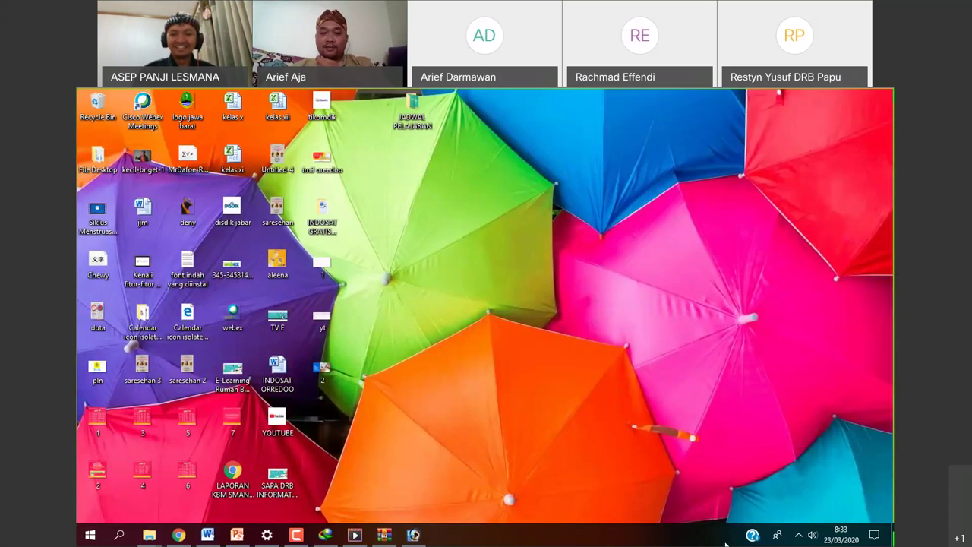
{"action": "left_click", "coordinate": [798, 535]}
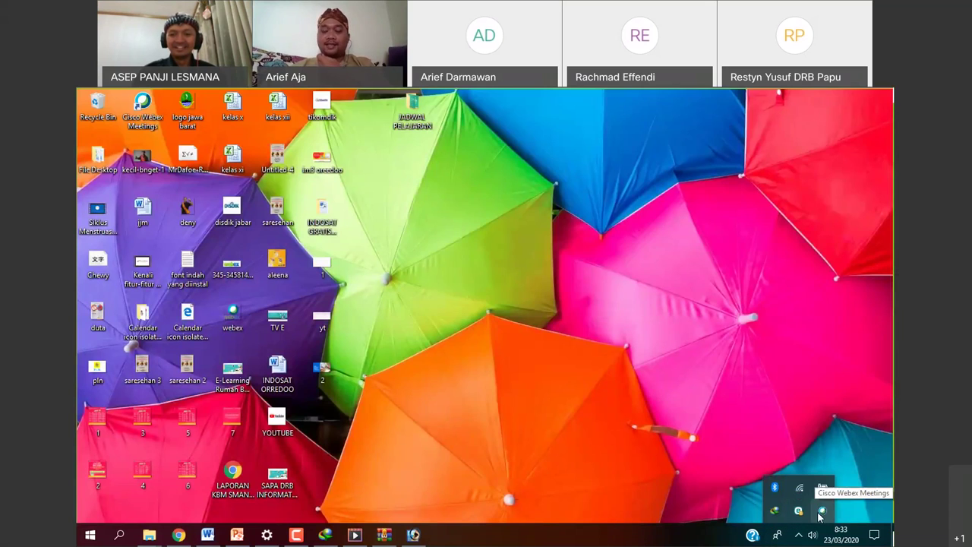
{"action": "left_click", "coordinate": [820, 514]}
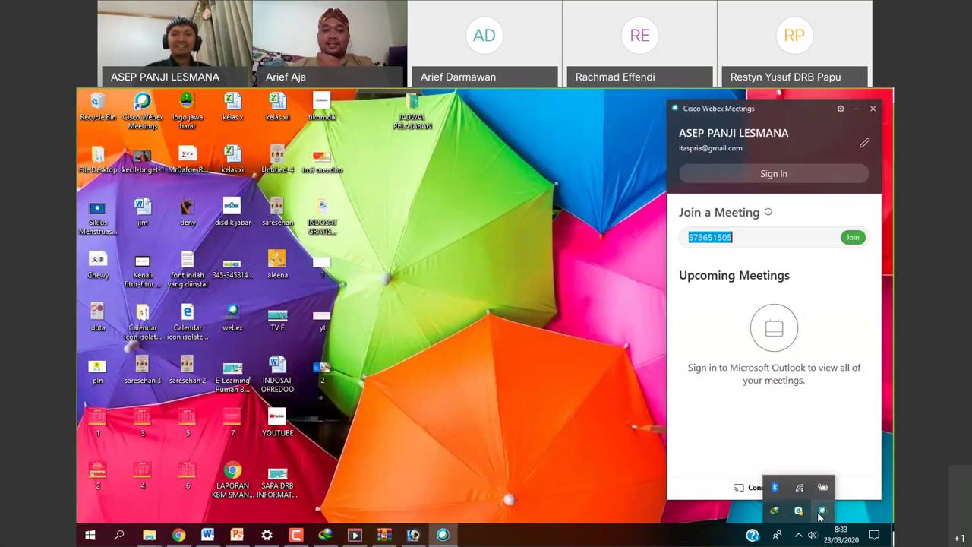